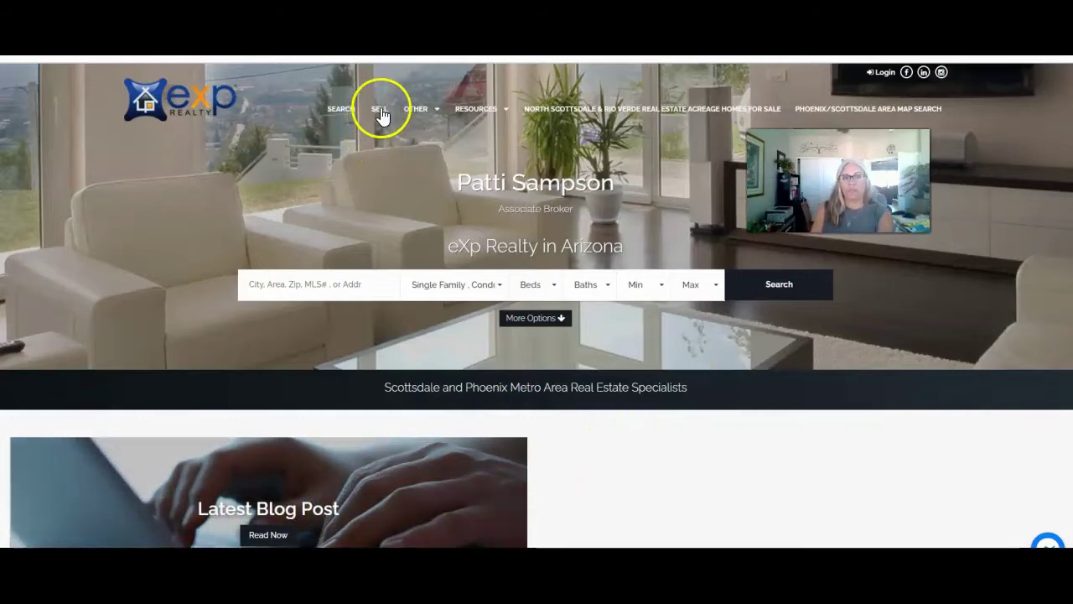
Step: Show the agent's website homepage with property search, the Scottsdale–Phoenix tagline and Latest Blog Post
mouse_move(419, 115)
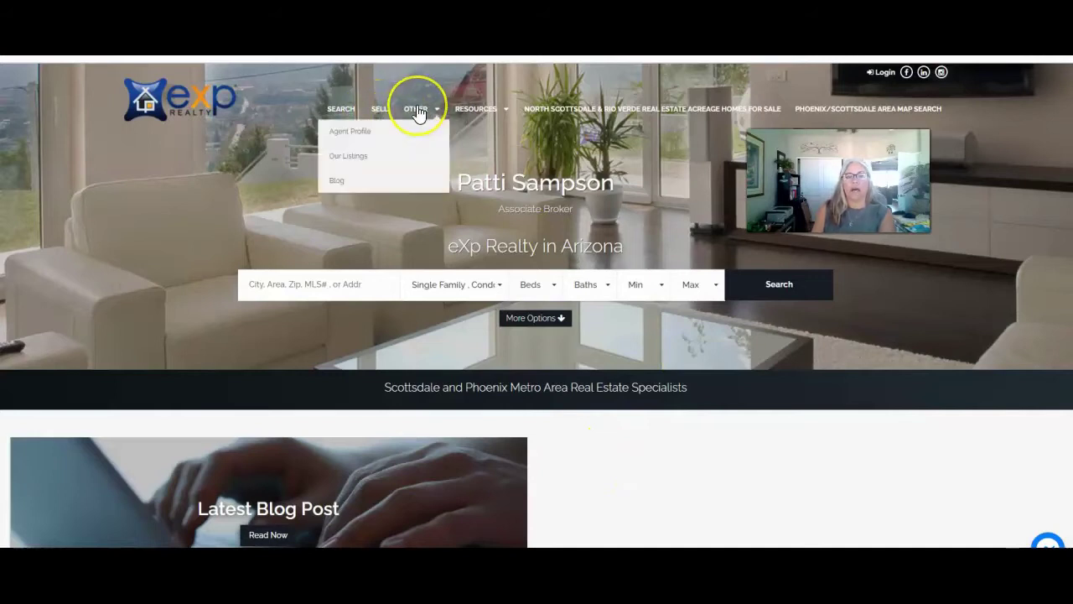
Step: Go to the website's blog and play the holiday video in the existing post
left_click(376, 189)
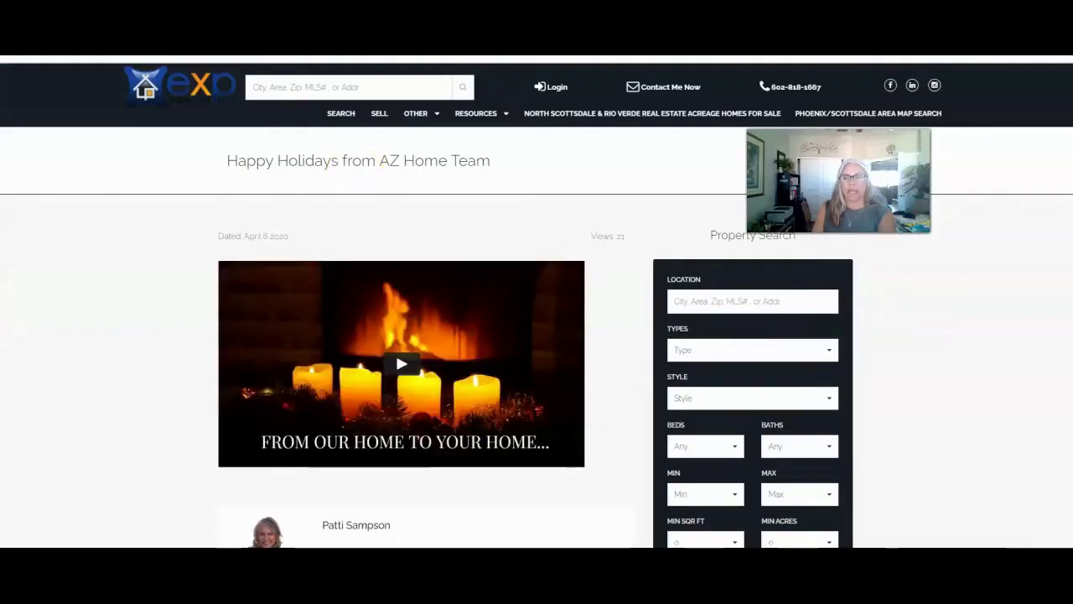
scroll(589, 328, "down", 1)
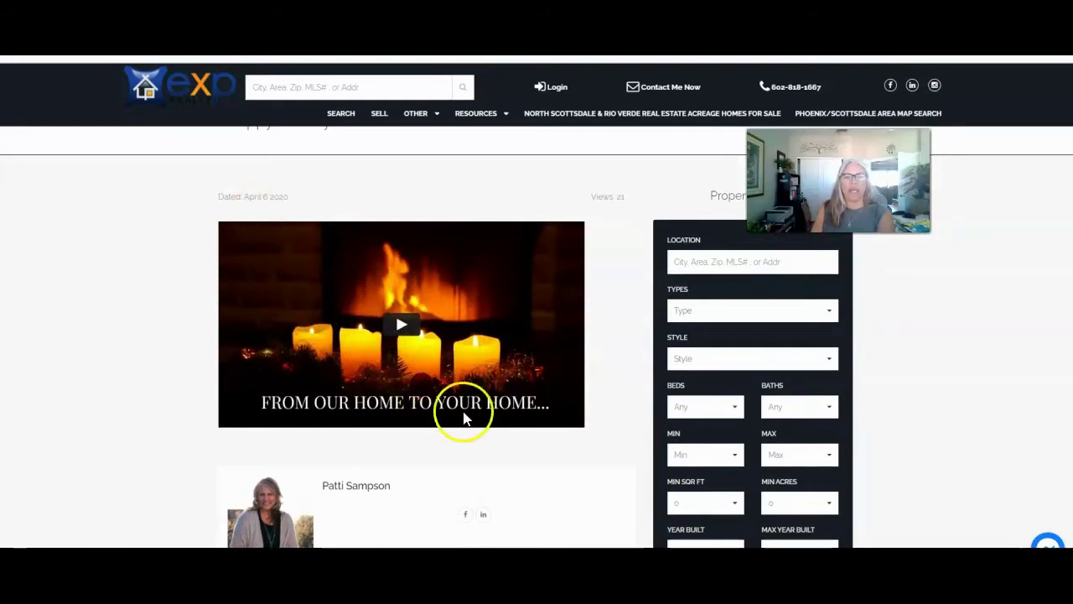
left_click(401, 327)
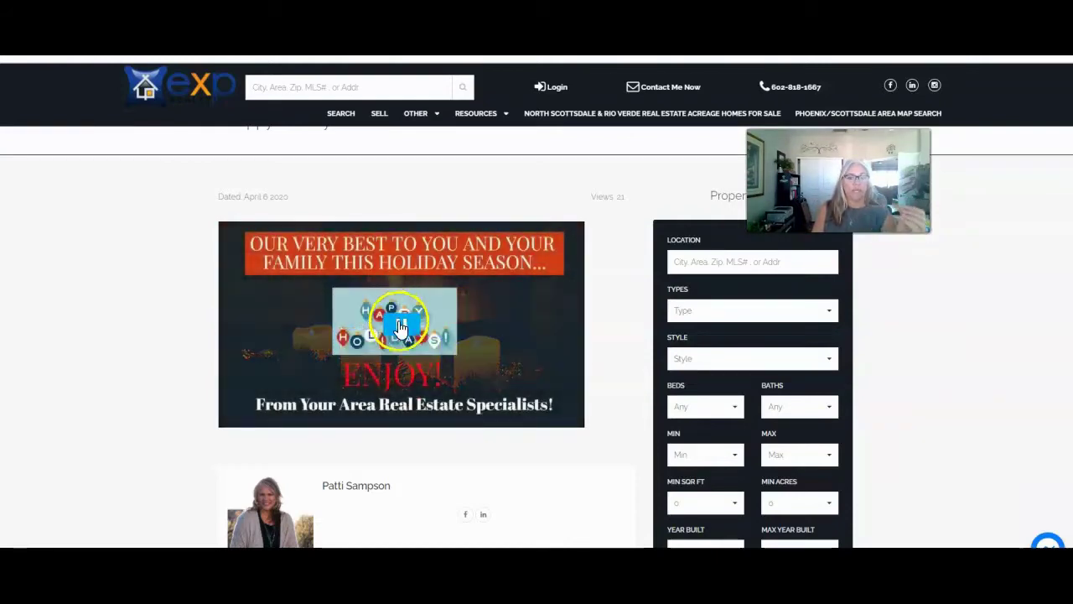
Step: Scroll through the blog posts to review them
scroll(403, 327, "down", 6)
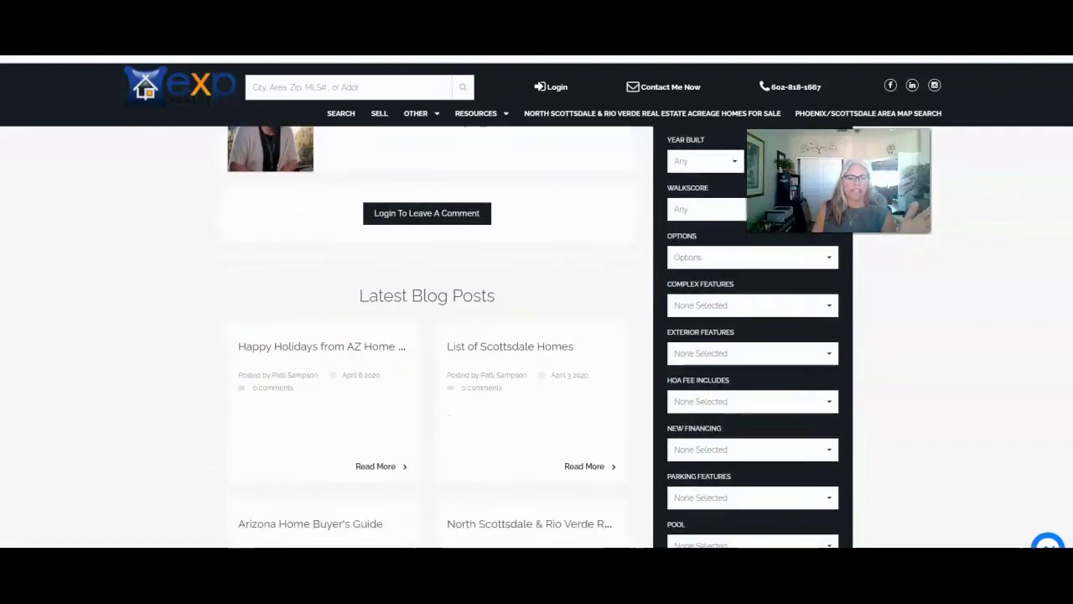
scroll(436, 335, "down", 2)
scroll(436, 335, "up", 3)
scroll(435, 336, "down", 3)
scroll(436, 335, "down", 1)
scroll(1067, 201, "up", 6)
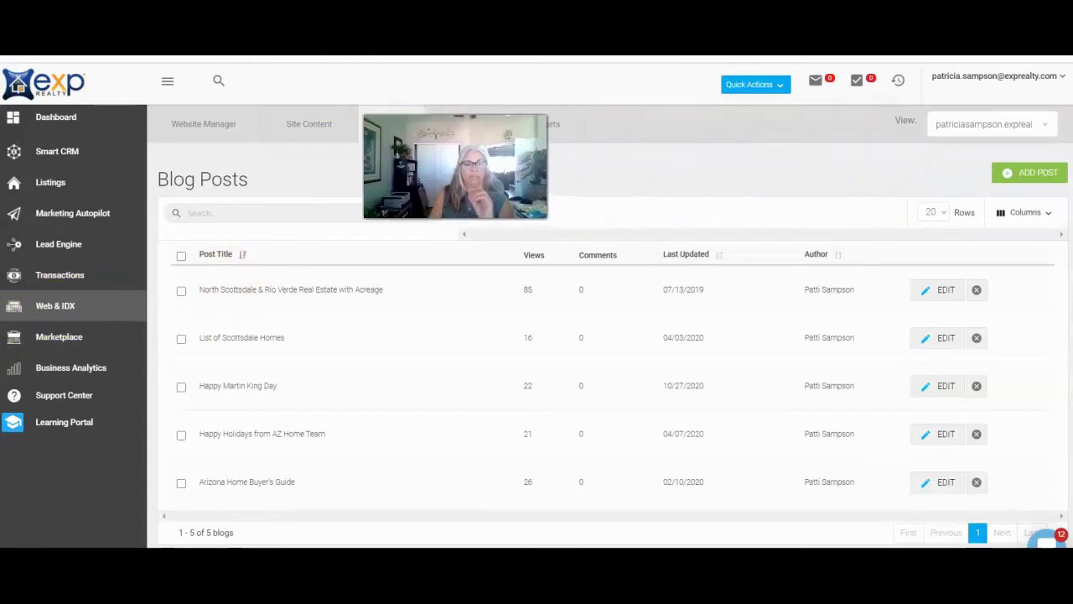
Step: Add a new blog post titled 'Happy Halloween', then bring up the Halloween video on YouTube
left_click(1019, 171)
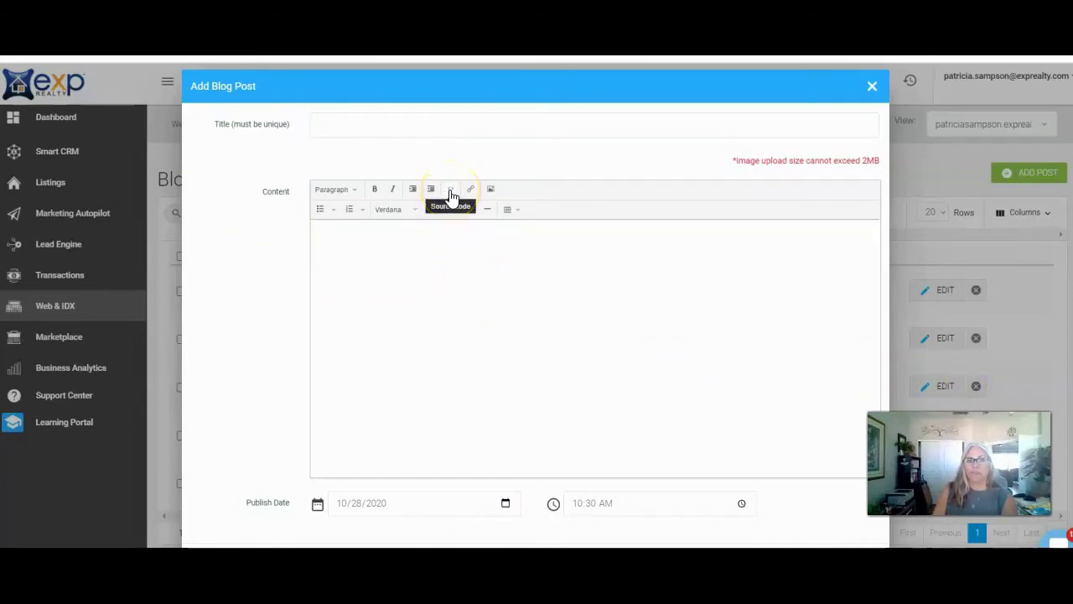
left_click(357, 120)
type("Happy Halloween")
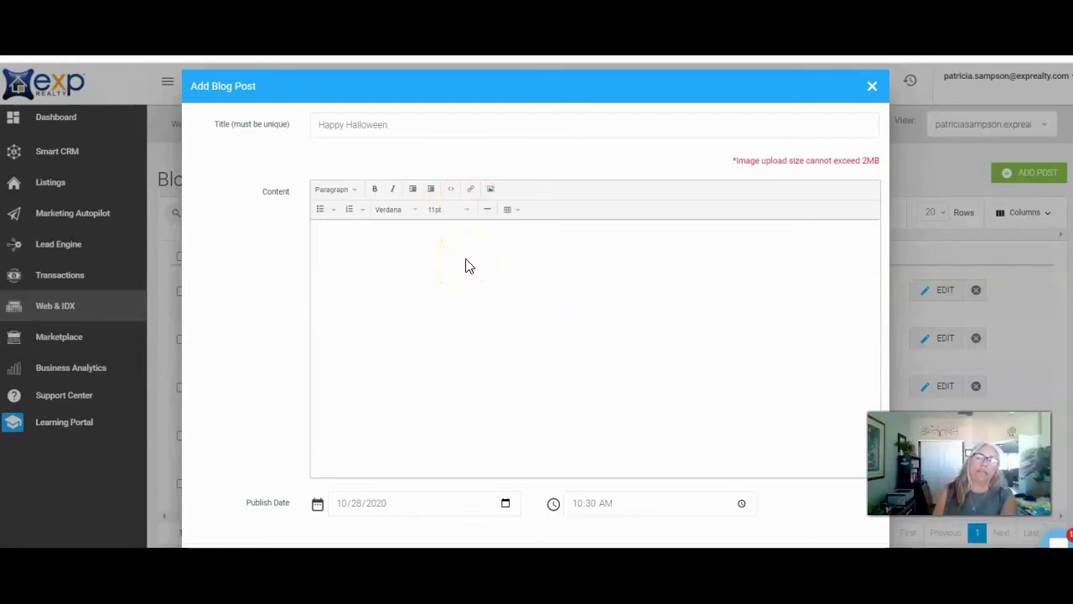
left_click(391, 279)
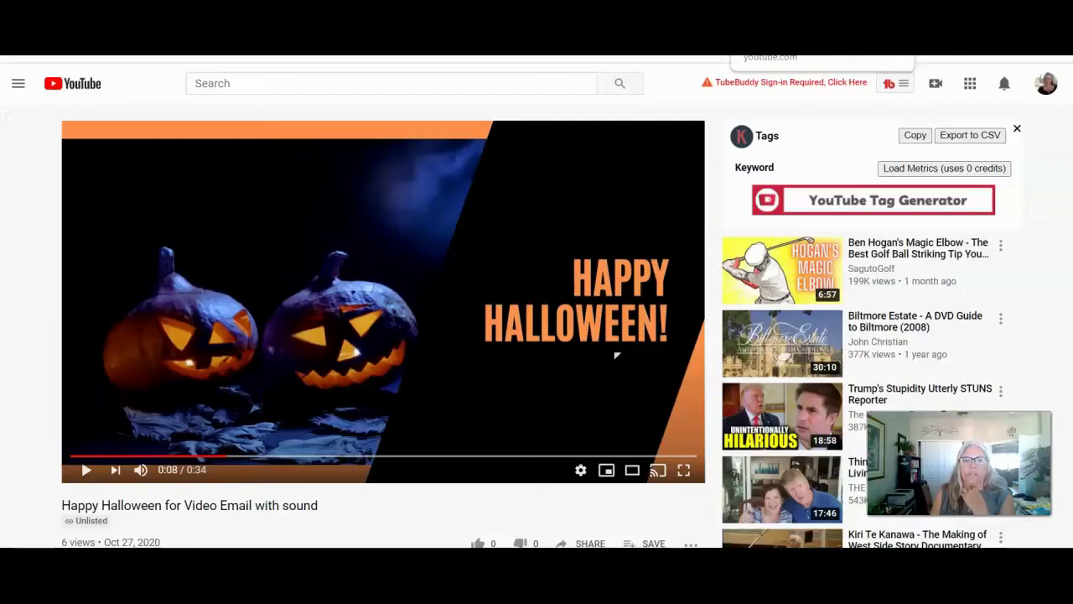
left_click(742, 52)
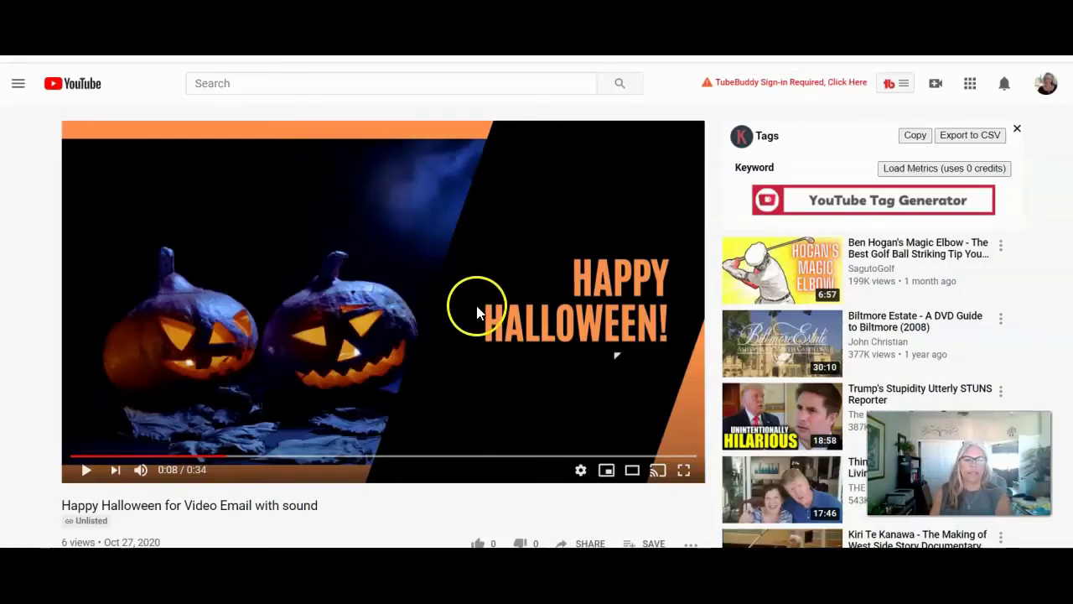
Step: Copy the Halloween video's embed code from the YouTube player
right_click(332, 239)
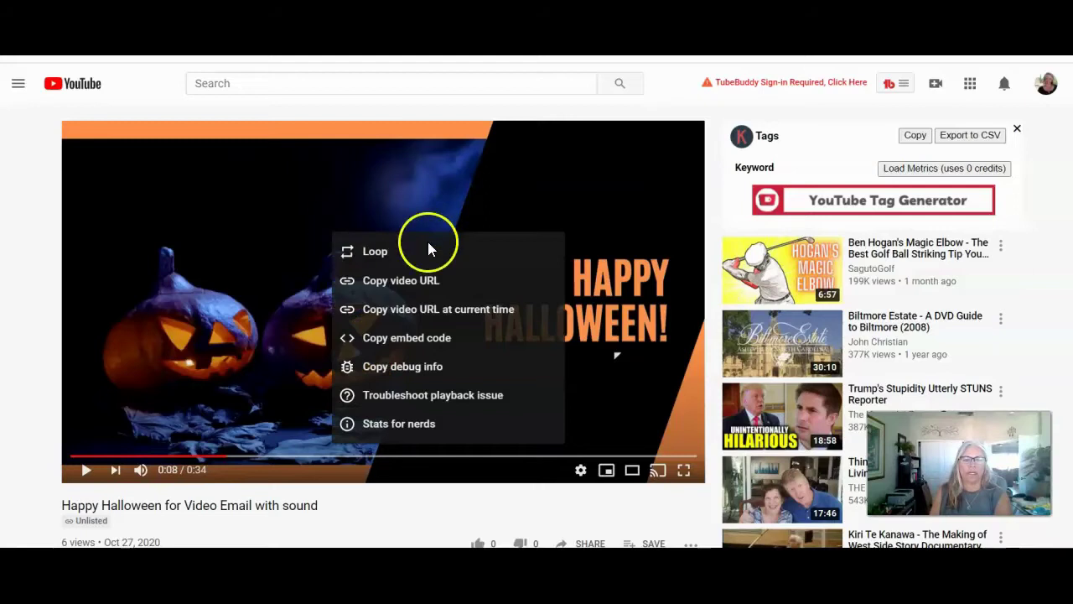
left_click(410, 339)
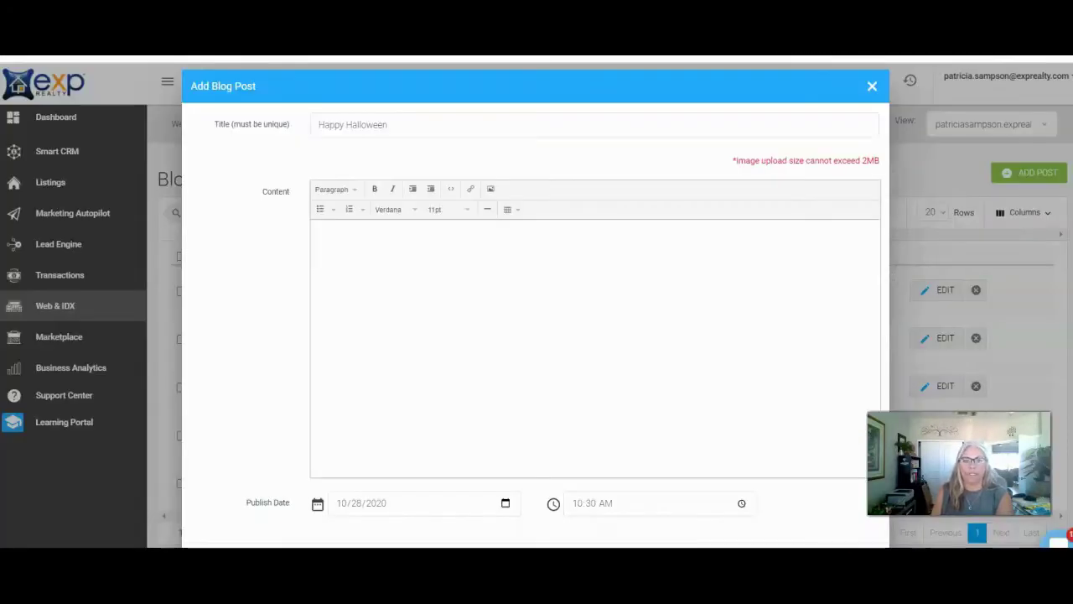
Step: Write 'Happy Halloween to all of our fabulous clients!' in the post body and open Source code
left_click(401, 249)
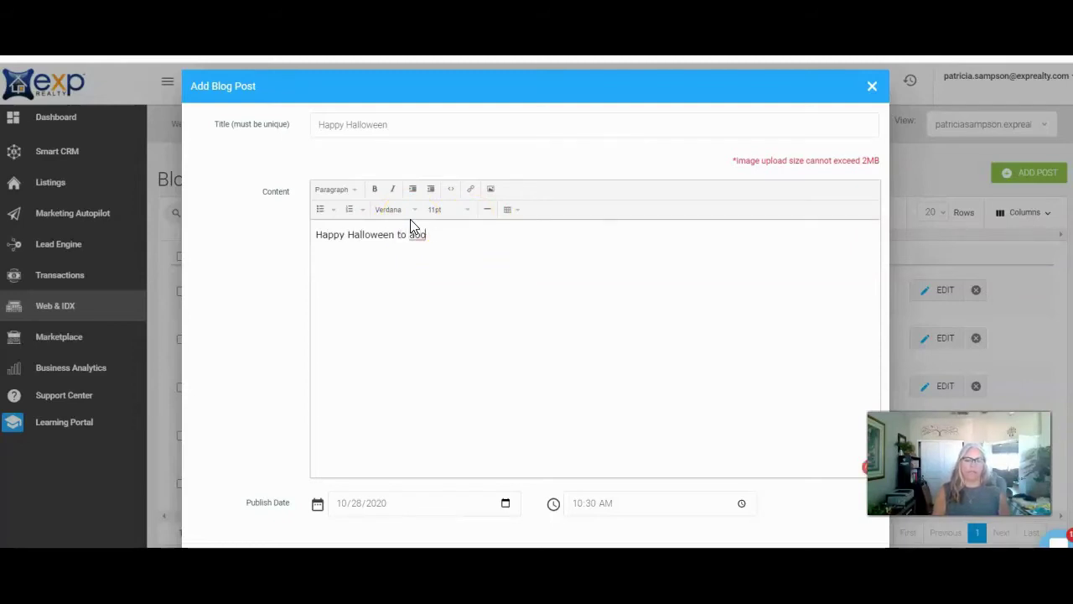
type("of our fabu")
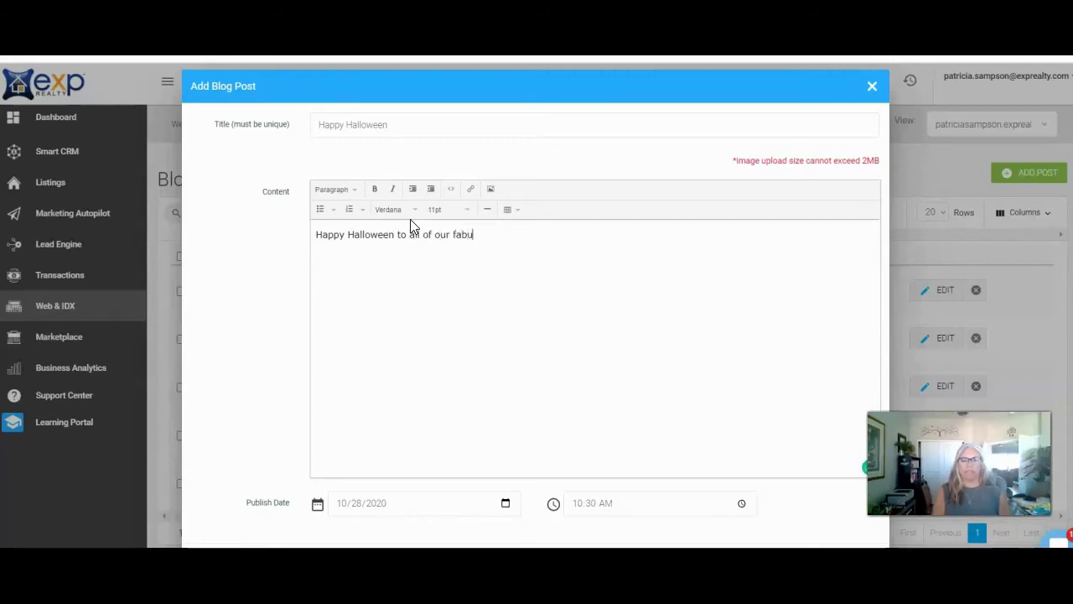
type("lous clients!")
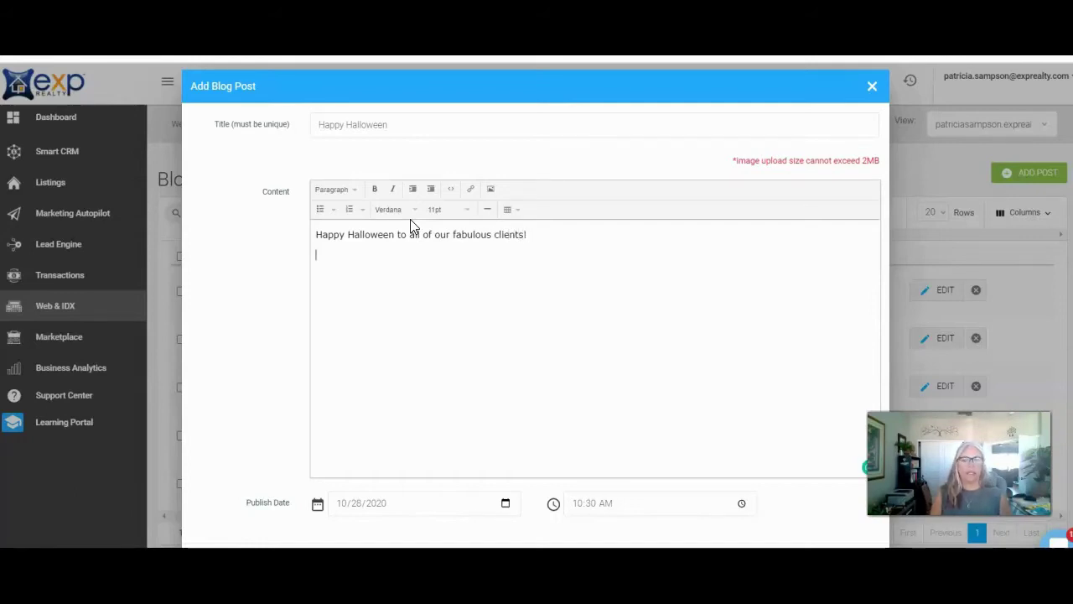
left_click(450, 190)
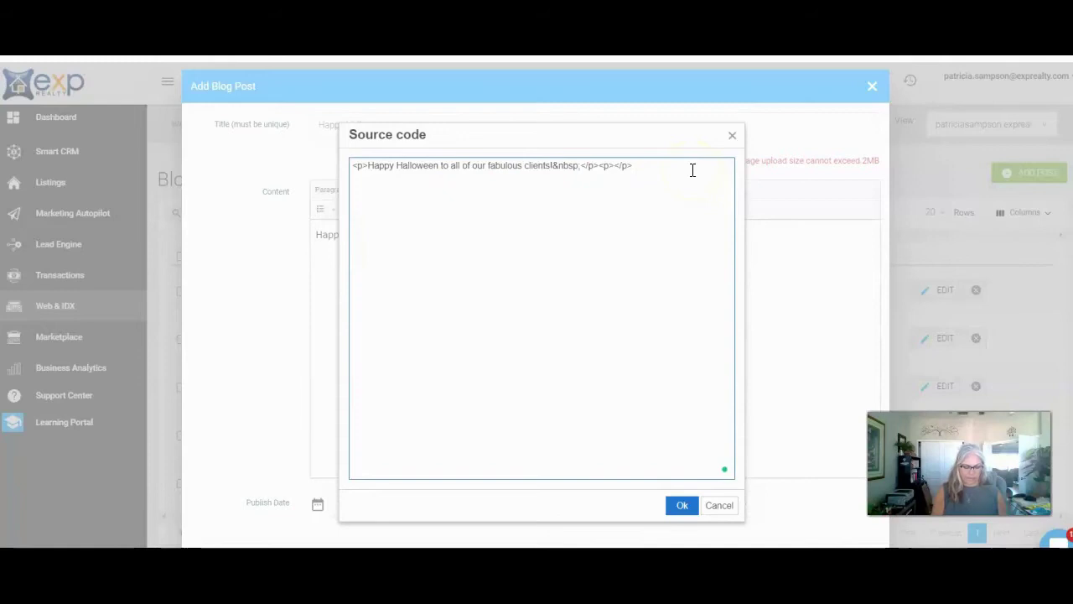
Step: Paste the YouTube embed code into the post source below the greeting and apply it
key("ctrl+v")
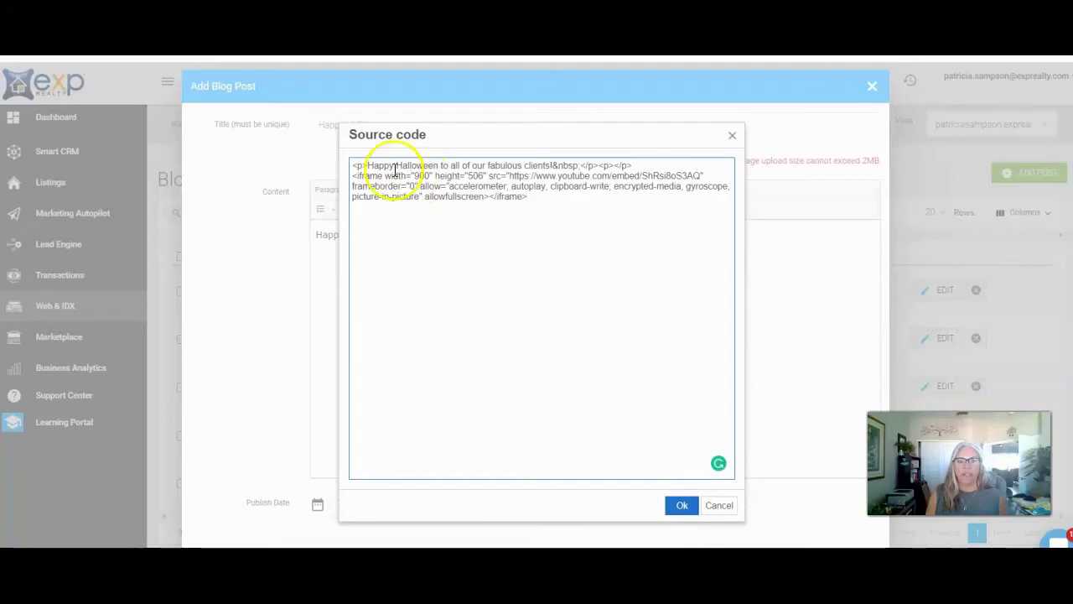
left_click(679, 506)
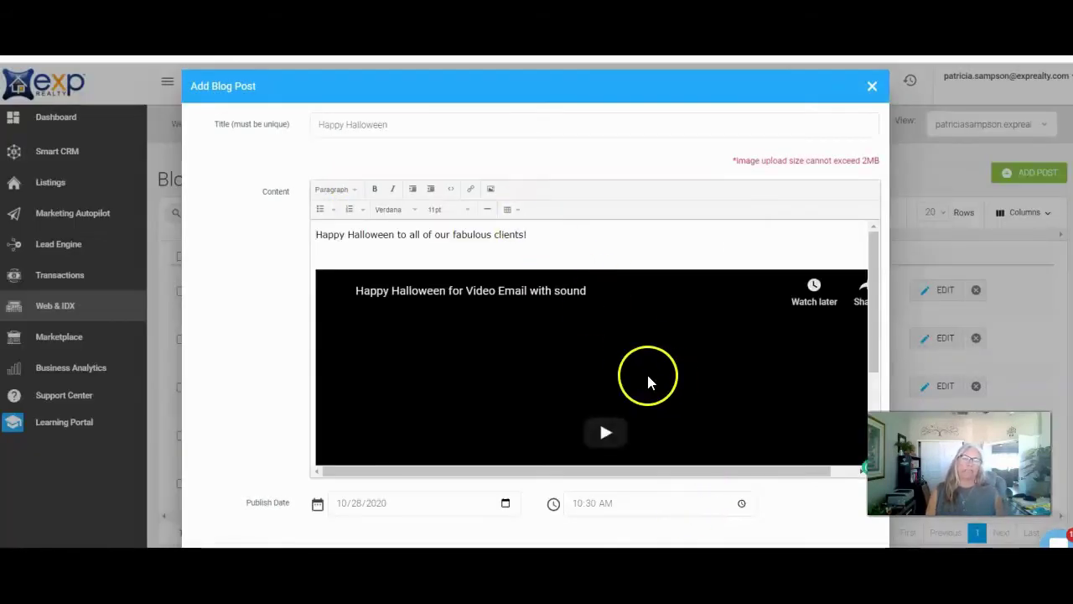
Step: Publish the 'Happy Halloween' post from the bottom of the Add Blog Post dialog
scroll(871, 307, "down", 3)
scroll(878, 336, "up", 3)
scroll(764, 411, "down", 1)
scroll(764, 411, "down", 1)
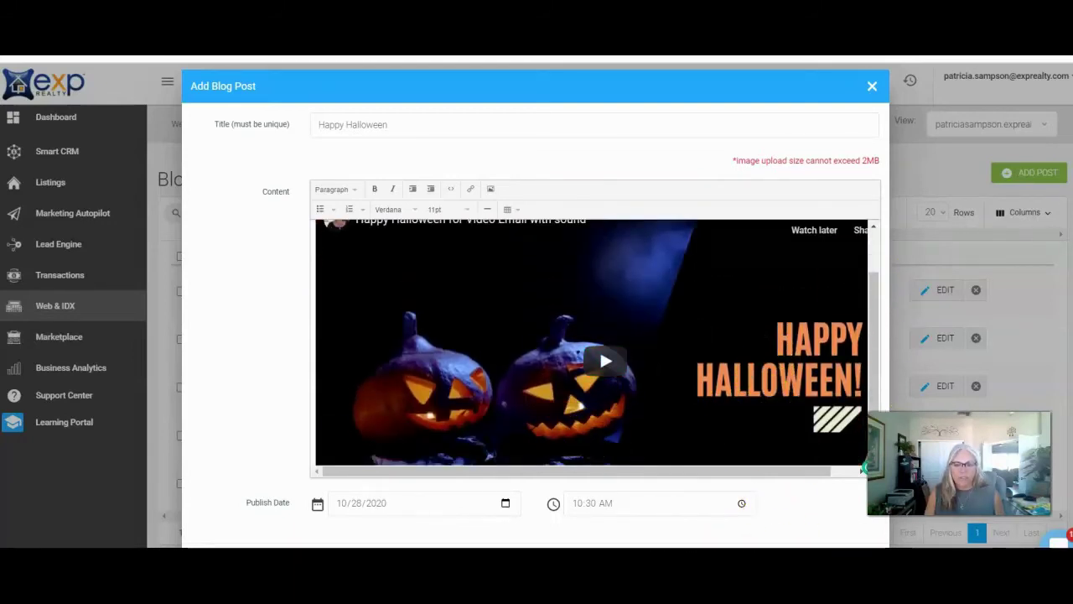
scroll(537, 301, "down", 1)
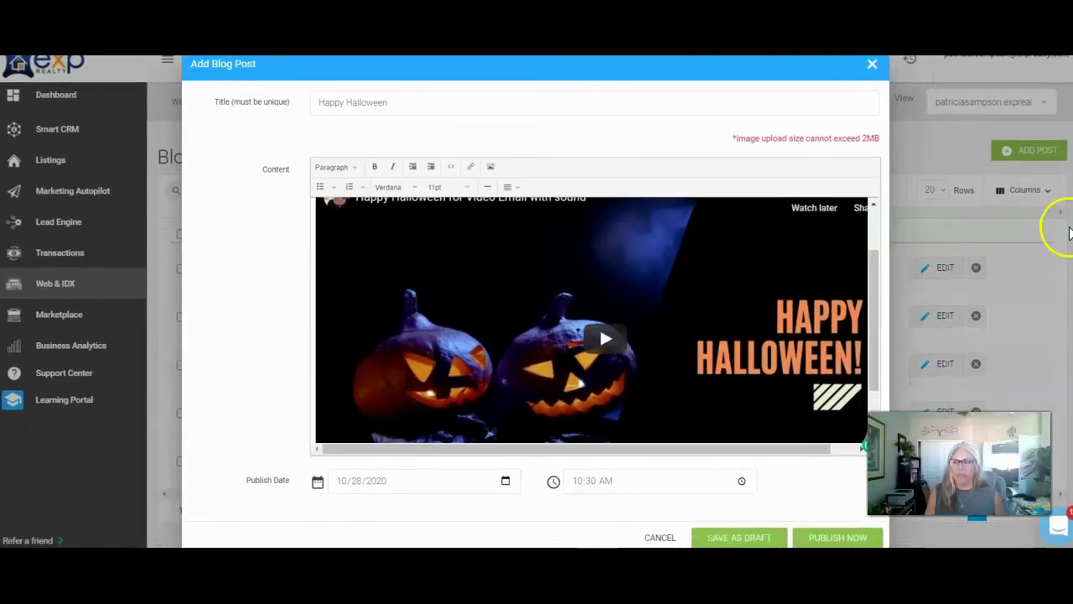
scroll(537, 302, "down", 2)
scroll(536, 301, "up", 1)
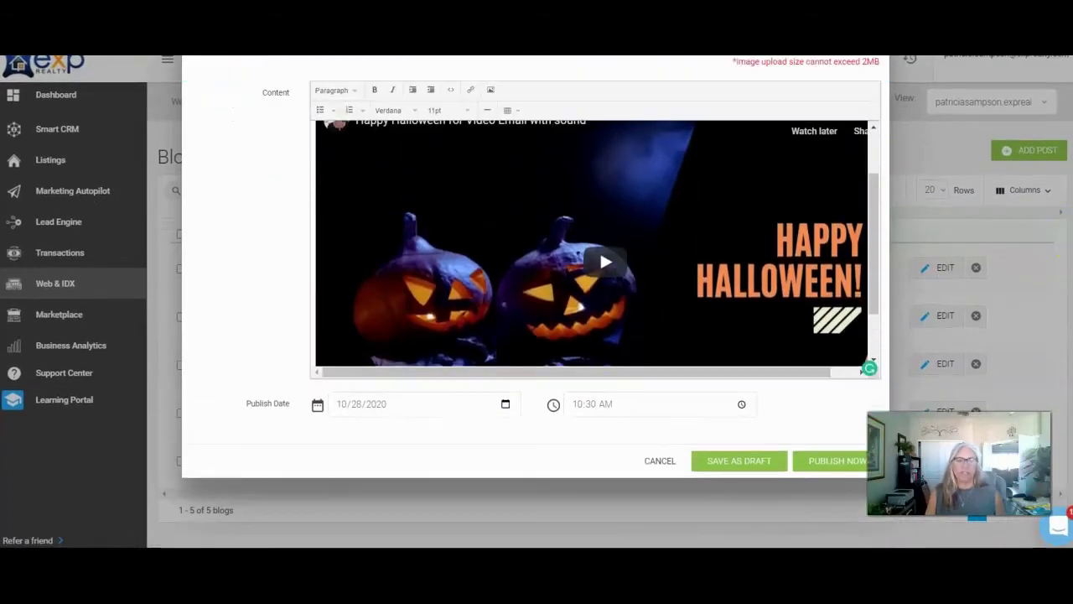
left_click(823, 471)
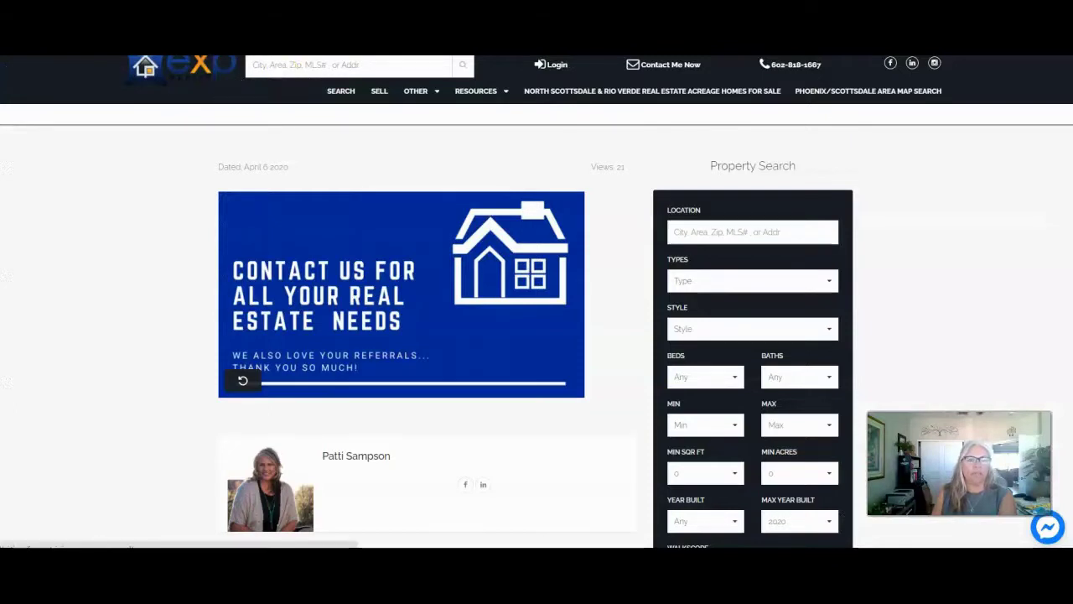
Step: Open the live 'Happy Halloween' post from the website's Other > Blog page
left_click(415, 95)
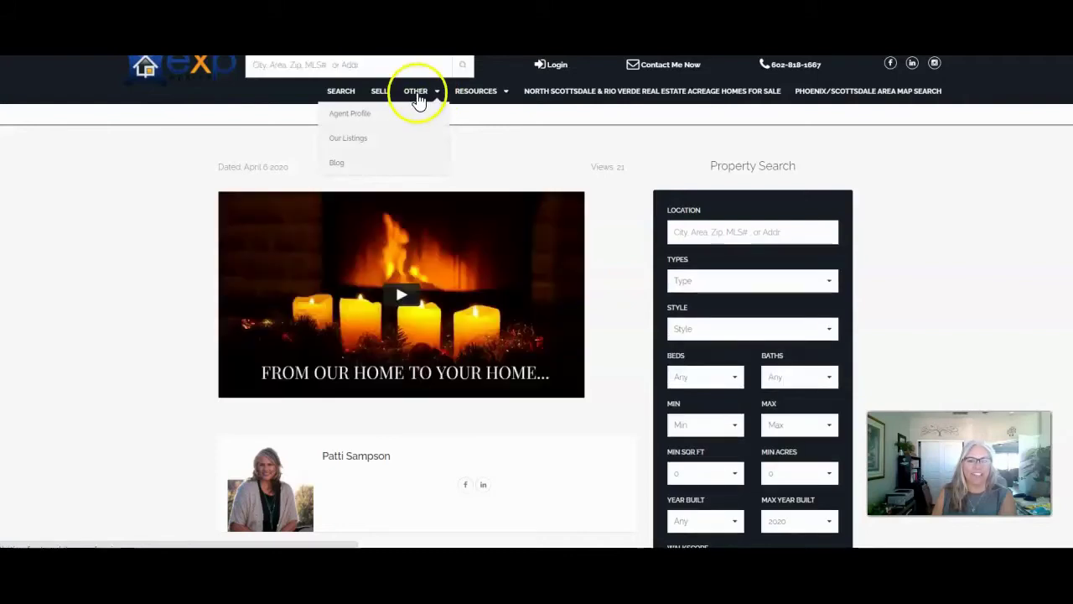
left_click(339, 171)
left_click(419, 94)
left_click(355, 171)
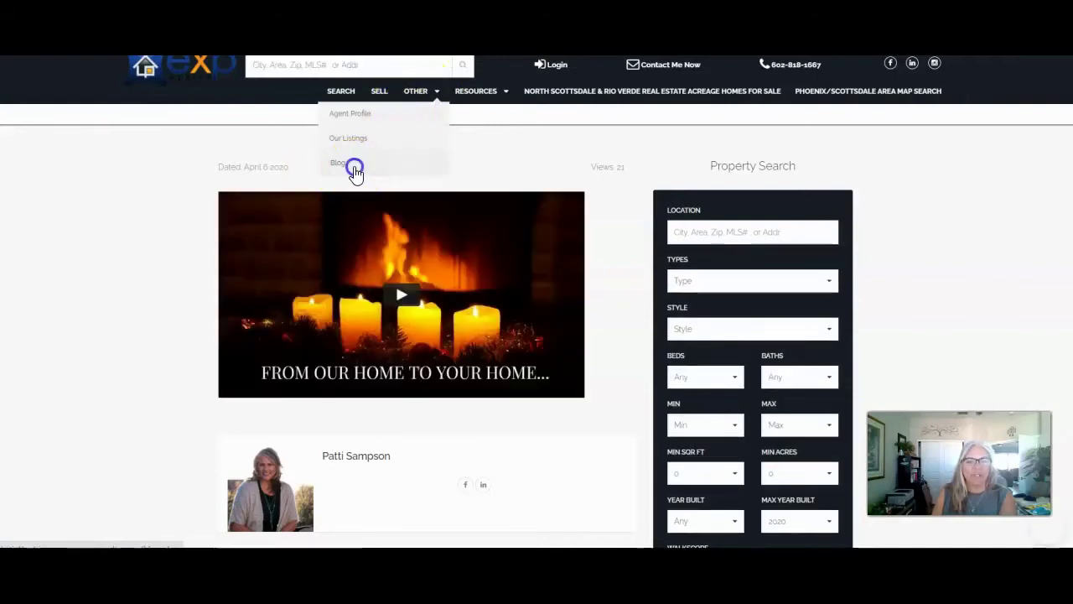
left_click(718, 302)
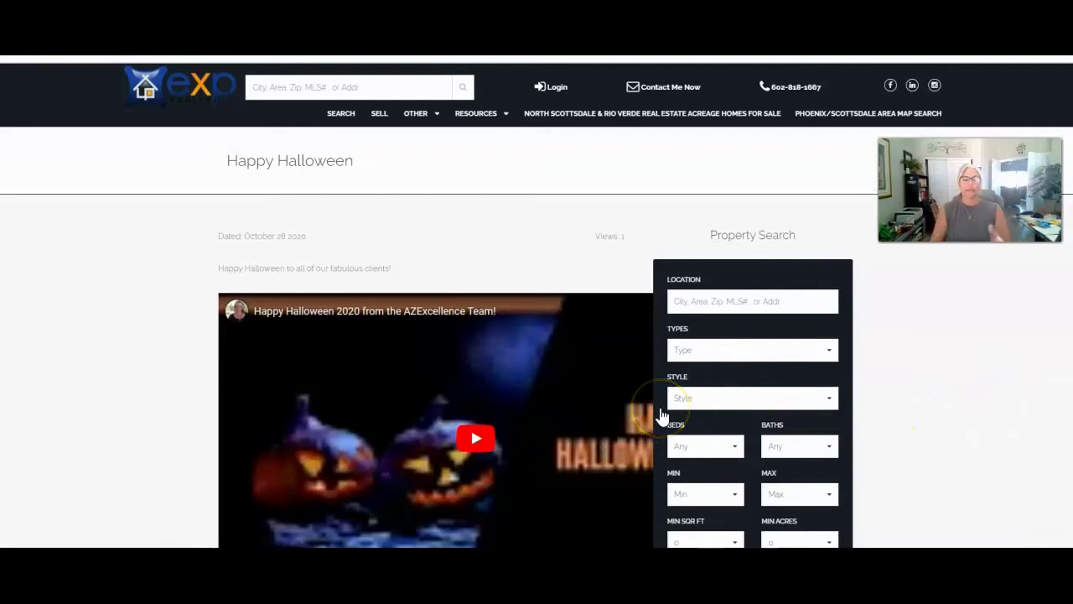
Step: Scroll through the published post to review the embedded Halloween video
scroll(685, 319, "down", 3)
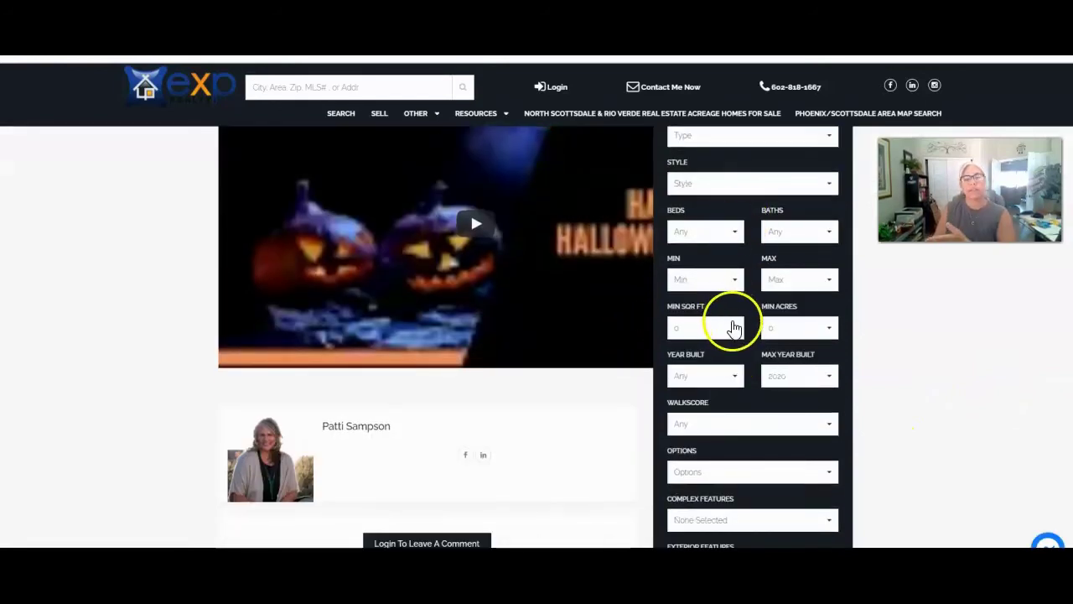
scroll(731, 323, "up", 1)
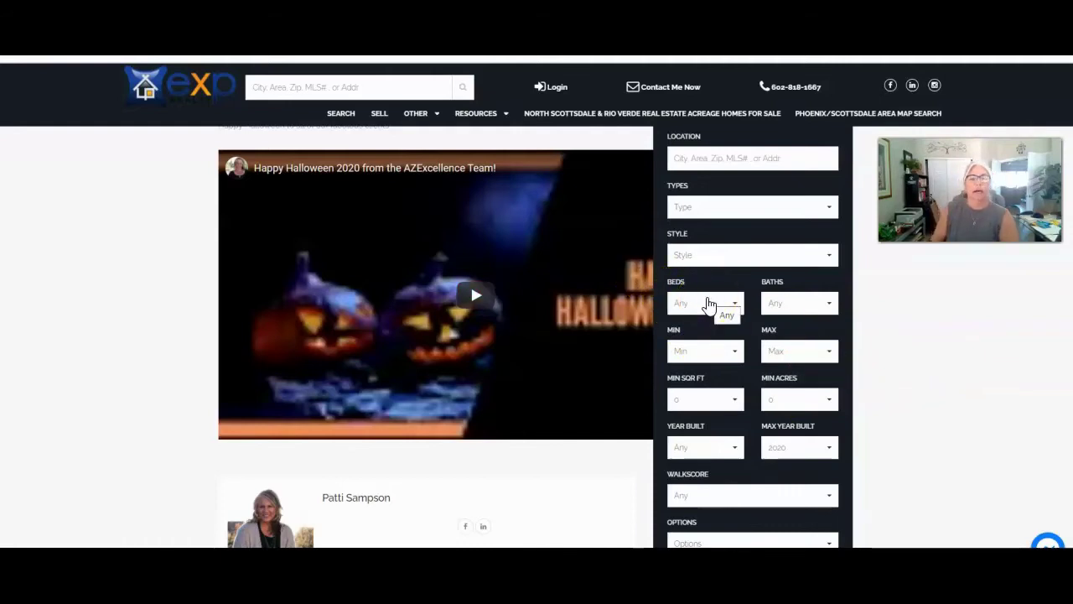
scroll(855, 336, "down", 1)
scroll(855, 341, "up", 1)
scroll(569, 296, "down", 1)
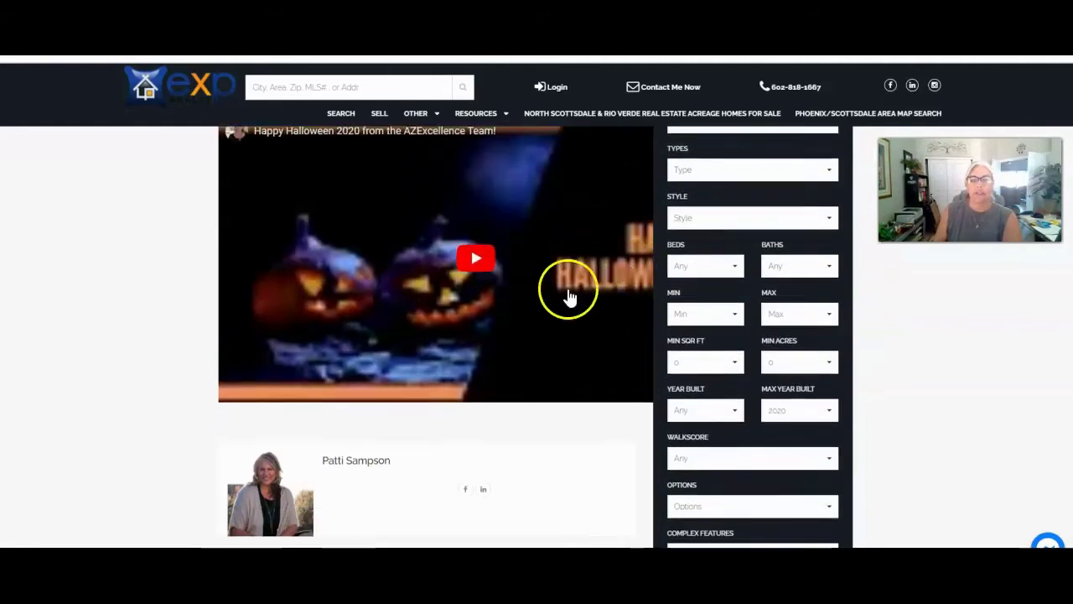
scroll(1006, 364, "up", 3)
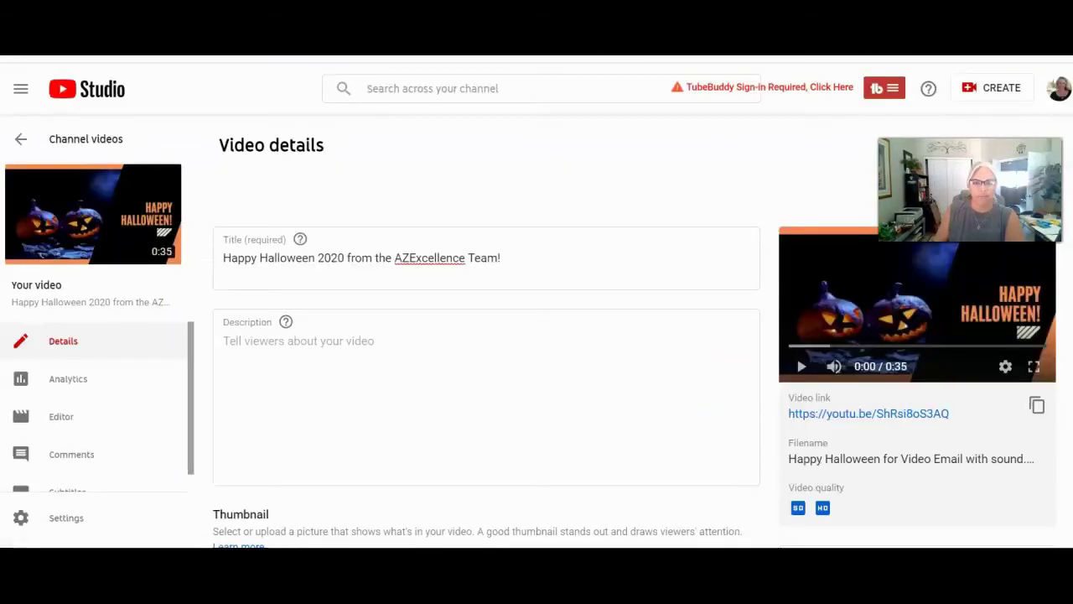
Step: Select and copy the 'Happy Halloween 2020' video link from YouTube Studio's Video details
left_click_drag(953, 419, 887, 408)
right_click(878, 411)
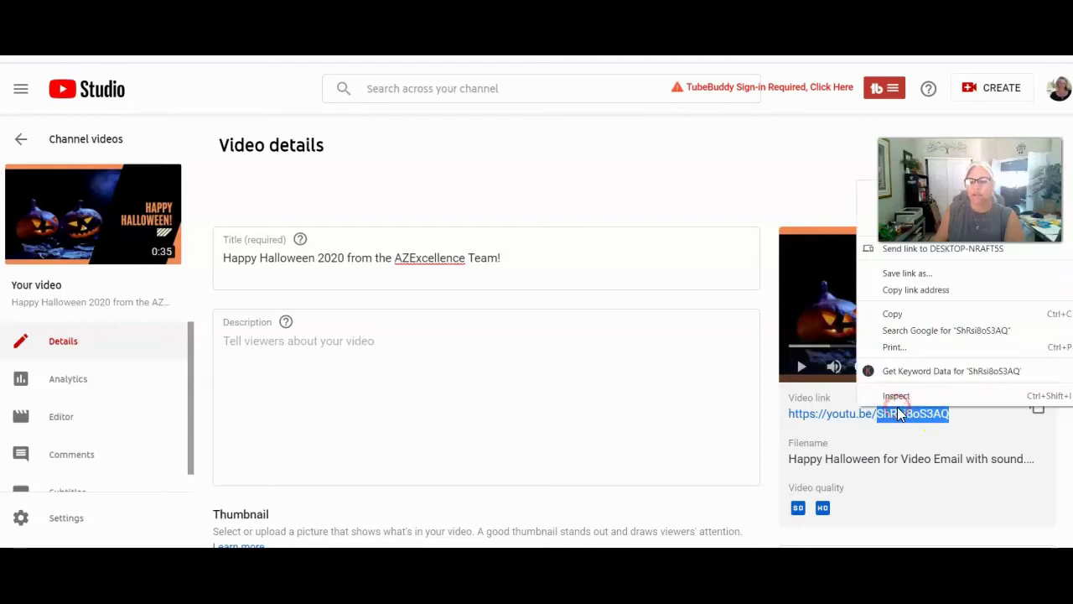
left_click(890, 319)
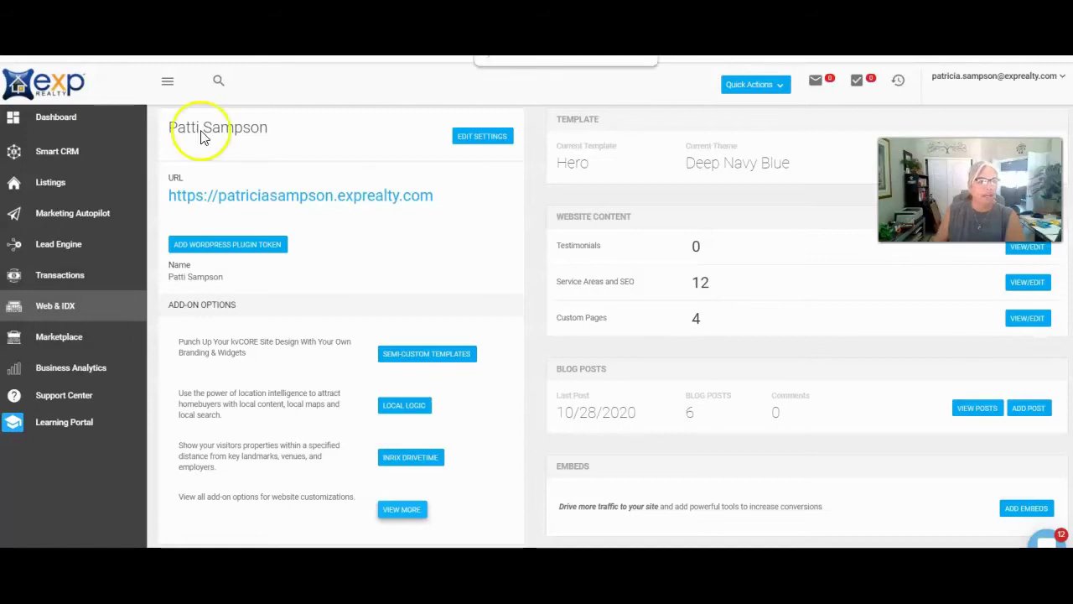
Step: In Lead Engine, choose the agent's website domain for a landing page and start building
left_click(70, 254)
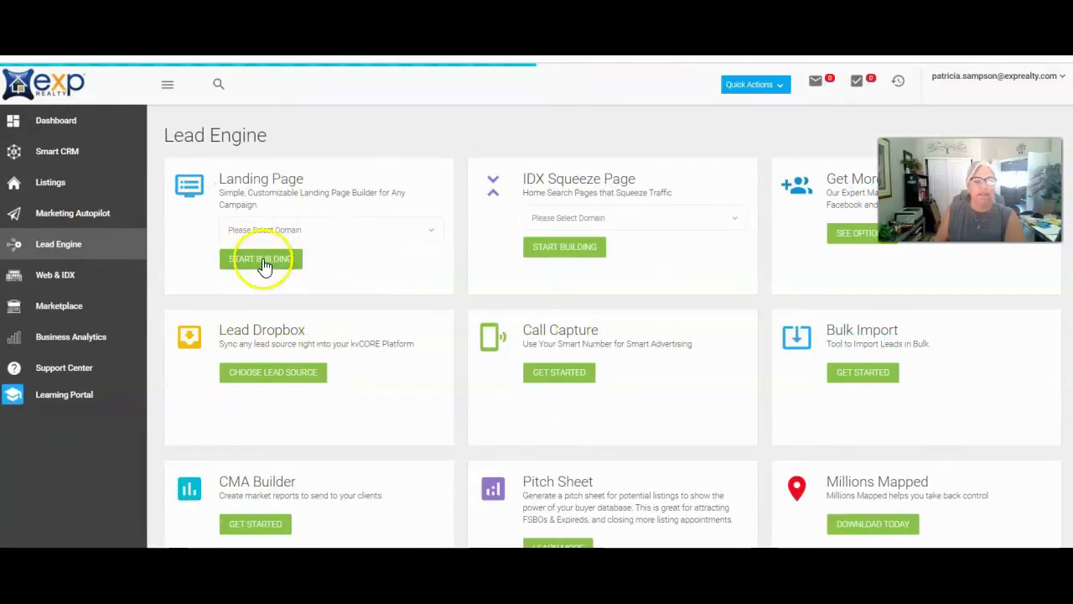
left_click(302, 232)
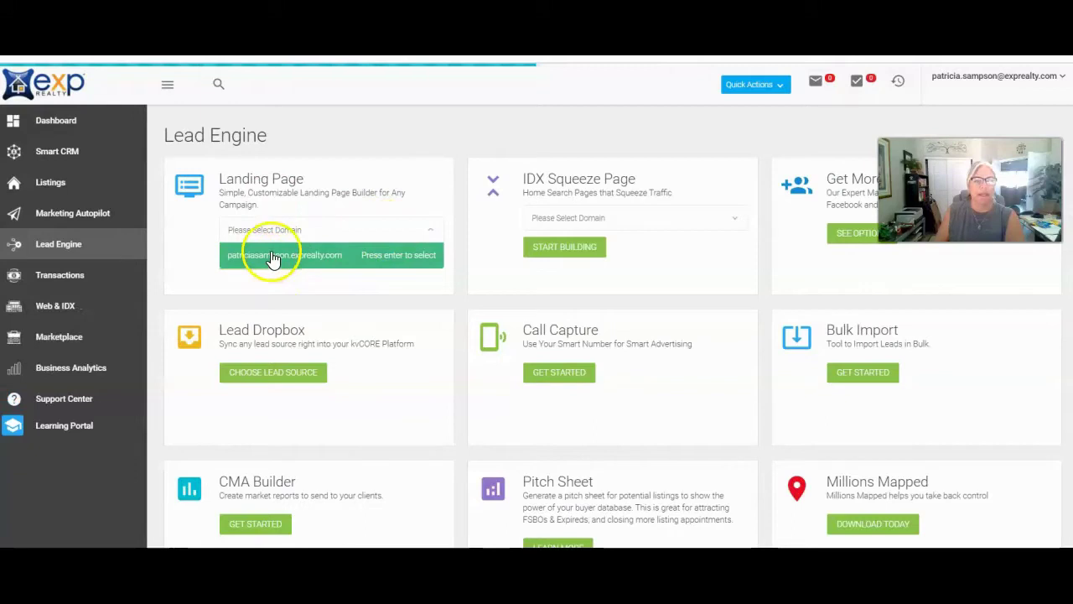
left_click(262, 256)
left_click(271, 259)
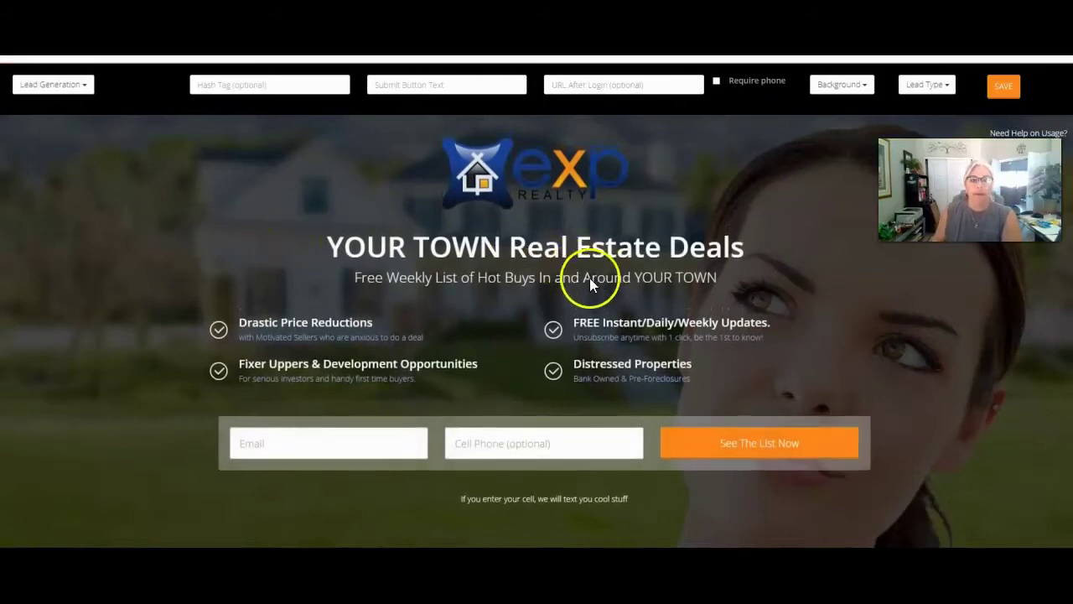
Step: Switch the page type to Video View and paste the Happy Halloween 2020 YouTube ID
left_click(77, 92)
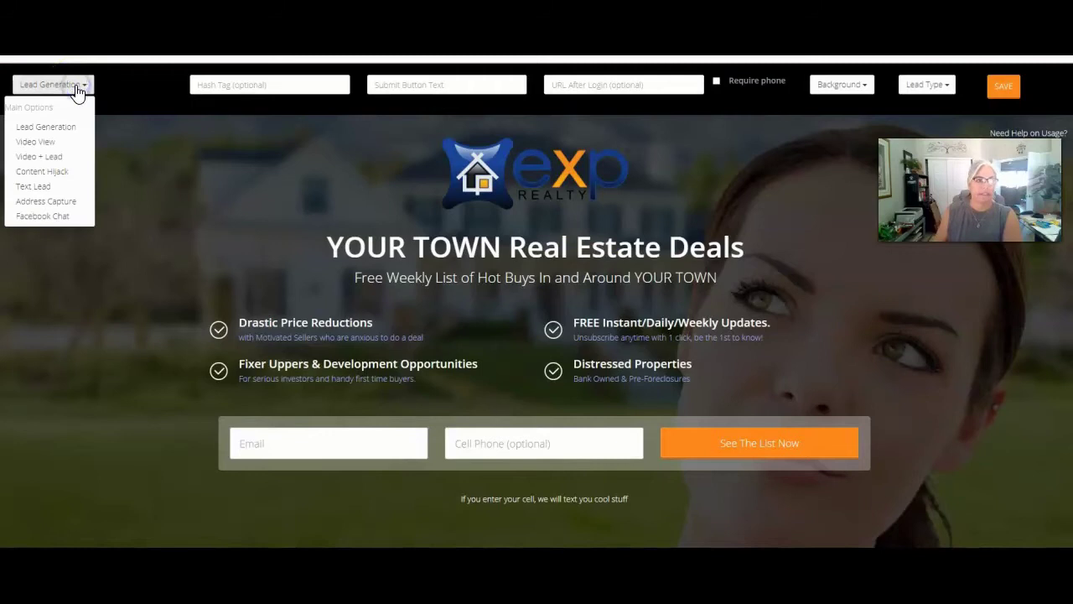
left_click(35, 141)
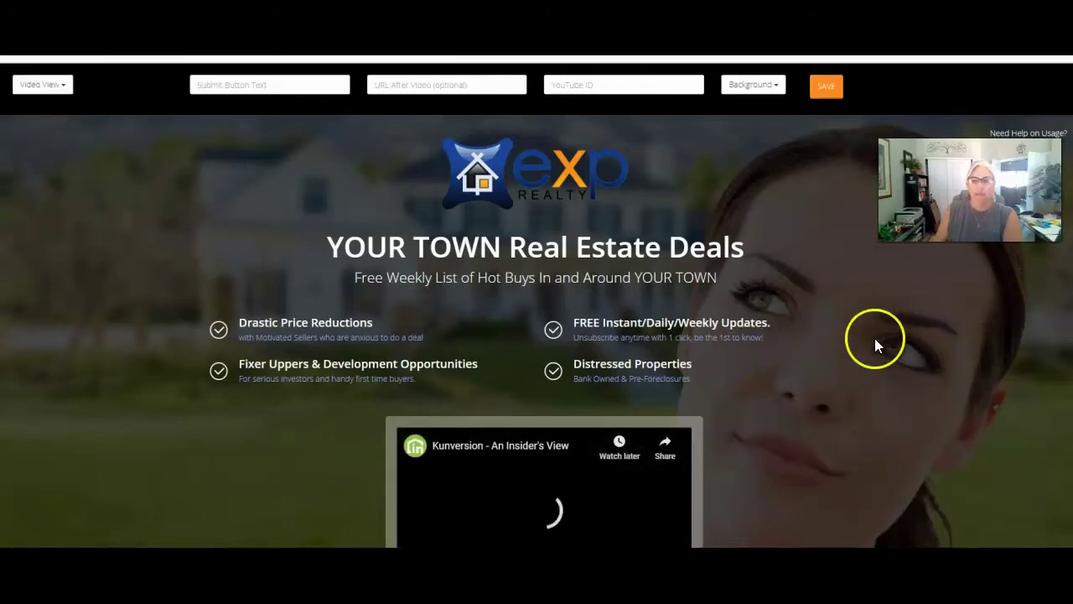
left_click(594, 84)
key("ctrl+v")
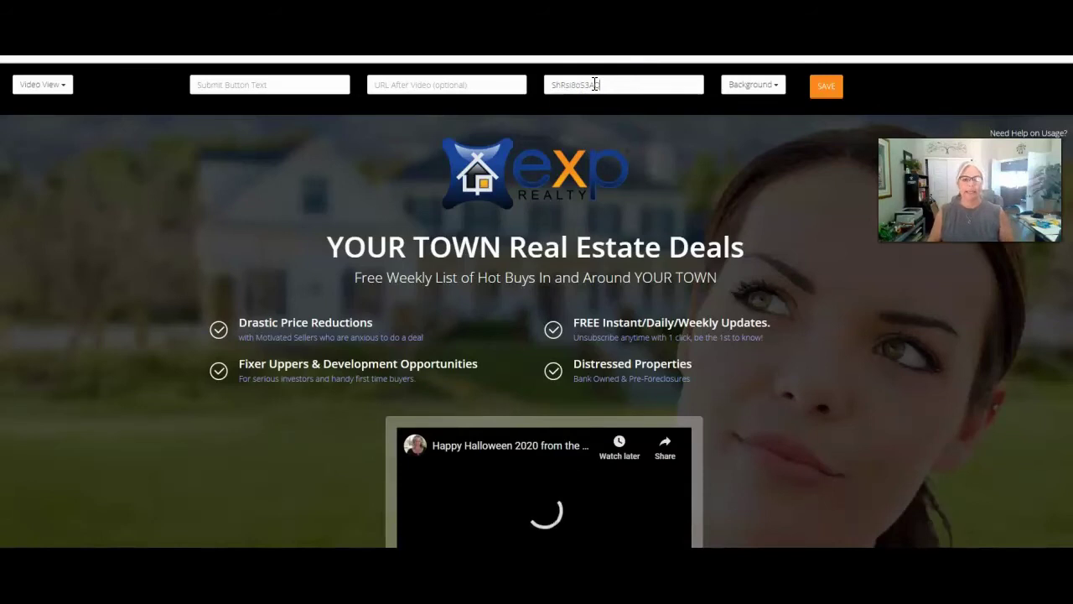
left_click(598, 494)
scroll(903, 385, "down", 1)
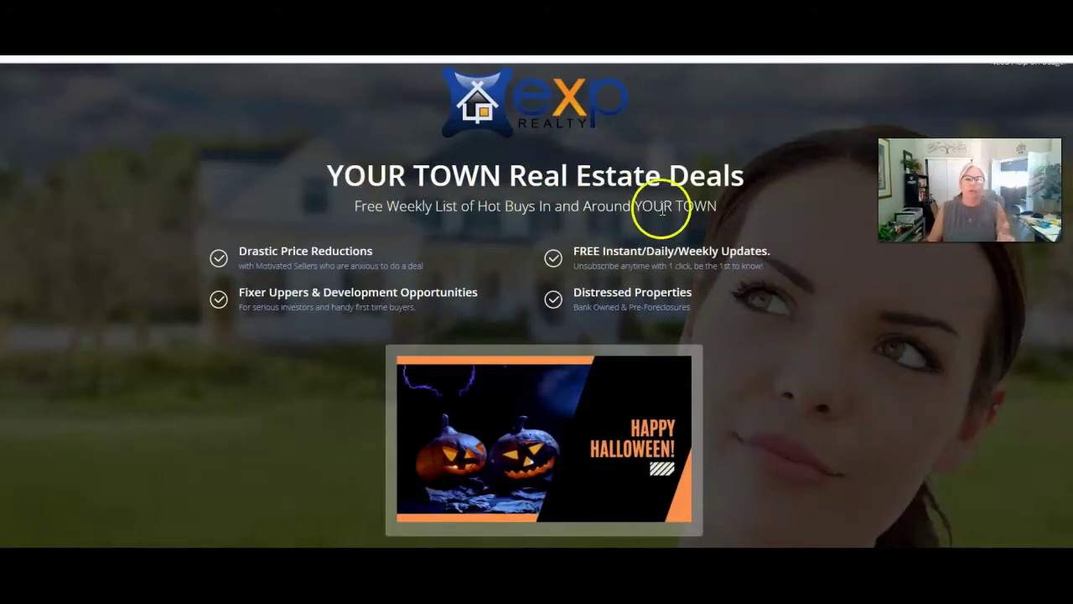
Step: Replace the landing page headline with 'HAPPY HALLOWEEN!'
left_click(541, 179)
left_click_drag(334, 174, 811, 154)
key("BackSpace")
key("BackSpace")
type("HAPPY HALLO")
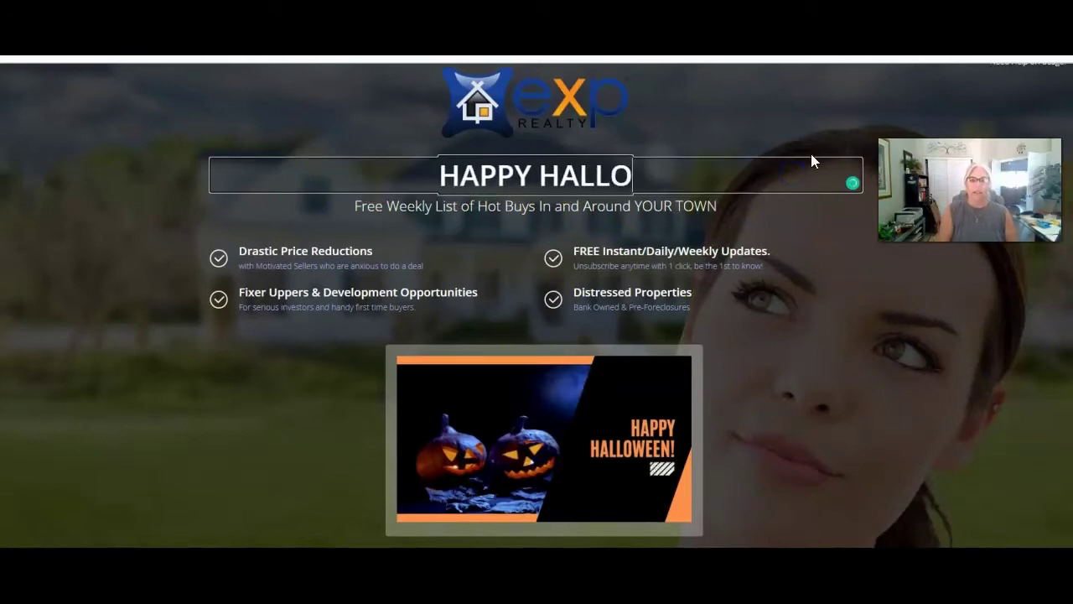
type("WEEN!")
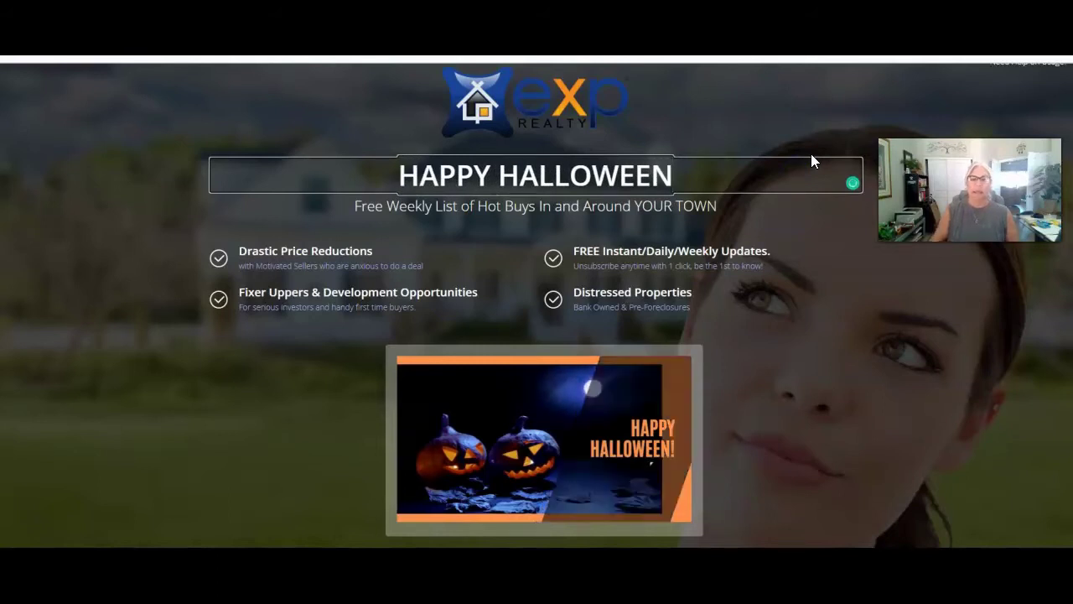
Step: Change the subtitle to 'FROM YOUR FRIENDLY NEIGHBORHOOD REAL ESTATE SPECIALISTS - AZ EXCELLENCE TEAM'
left_click(374, 206)
left_click_drag(355, 206, 731, 207)
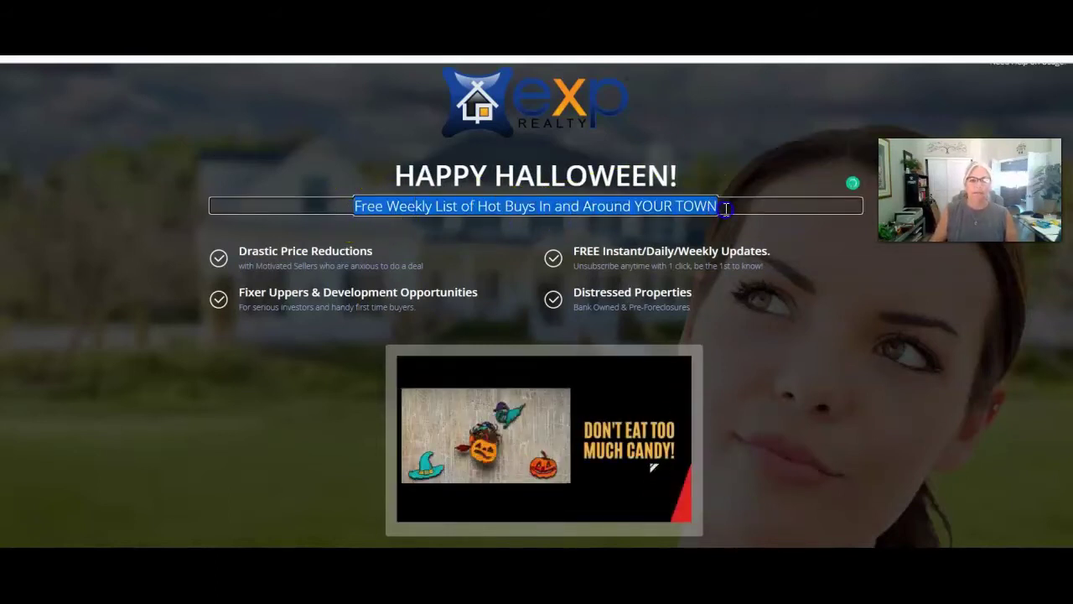
key("BackSpace")
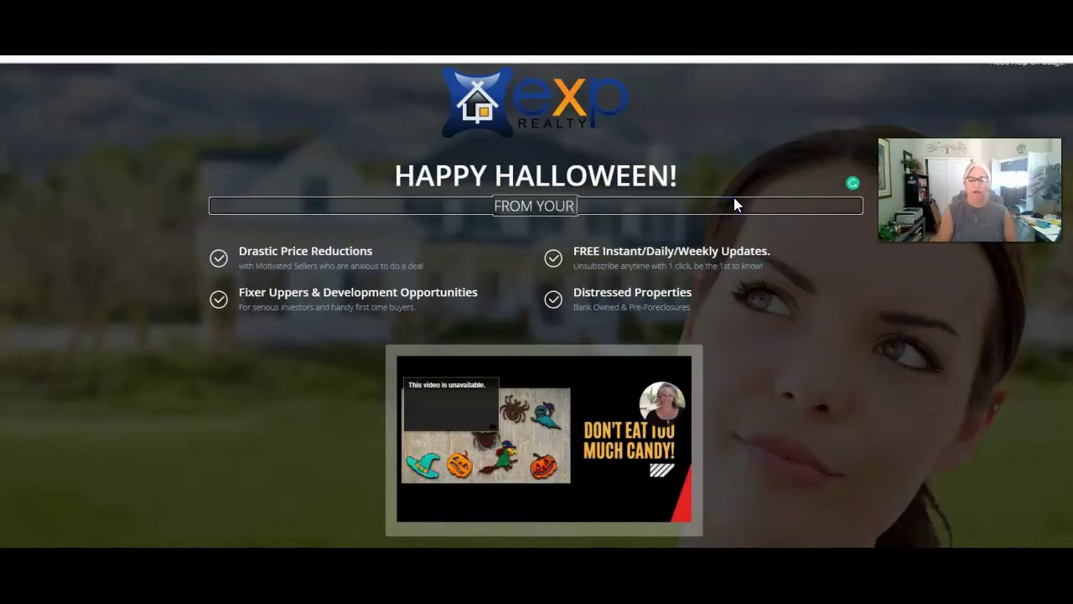
type("FROM YOUR FRIENDLY NEIGHB")
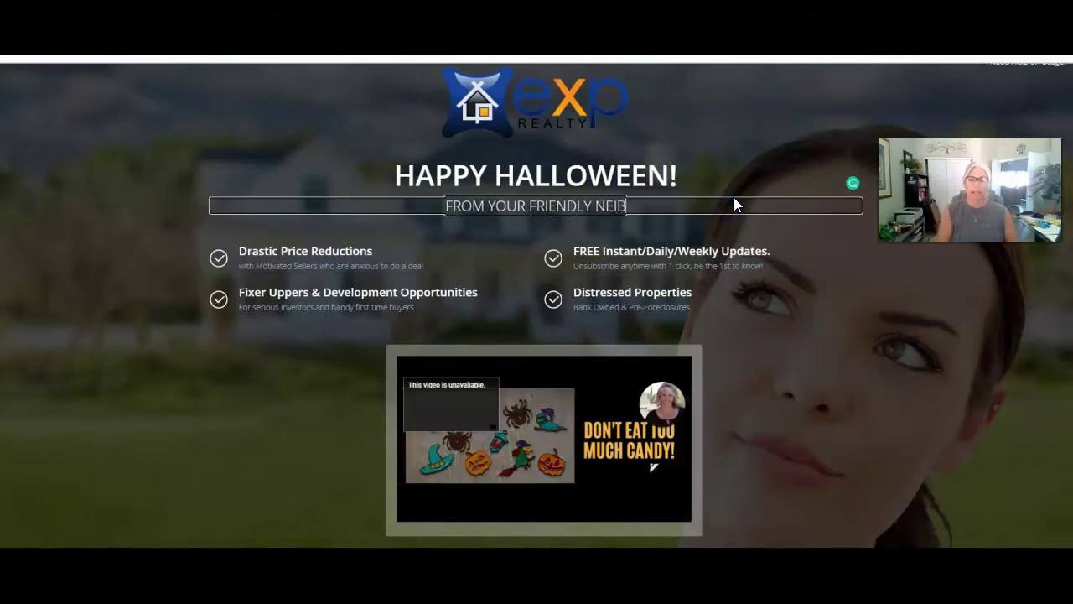
type("ORHOOD")
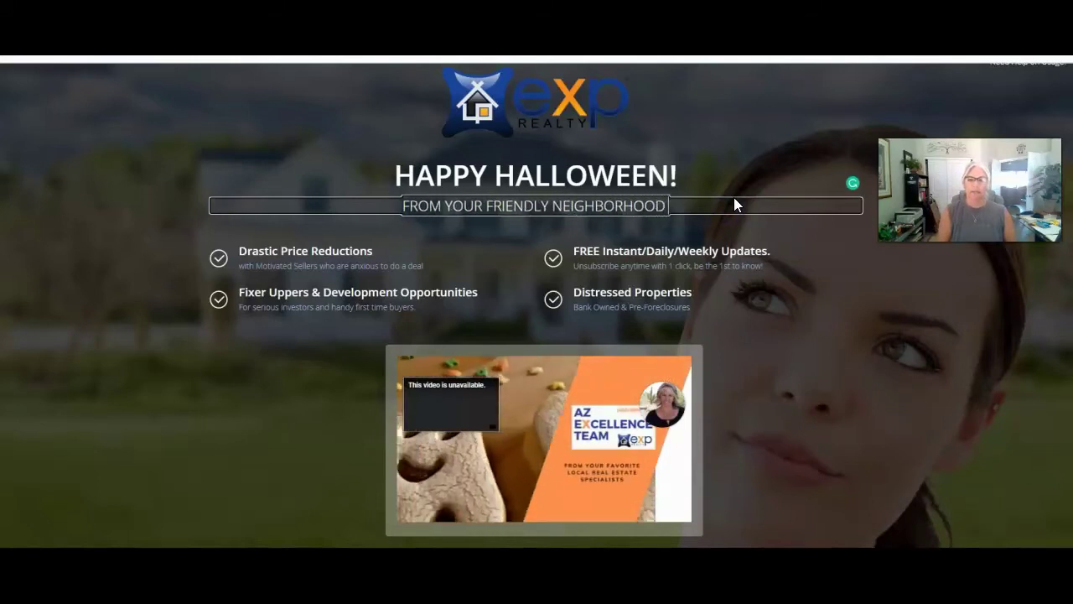
type(" REAL ESTATE SPE")
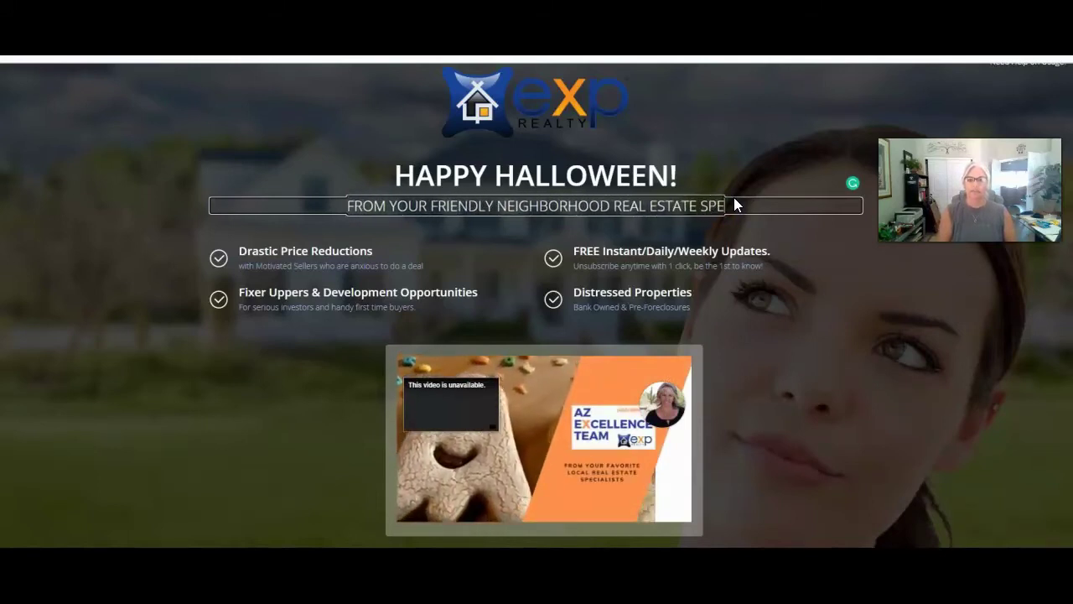
type("CIALISTS")
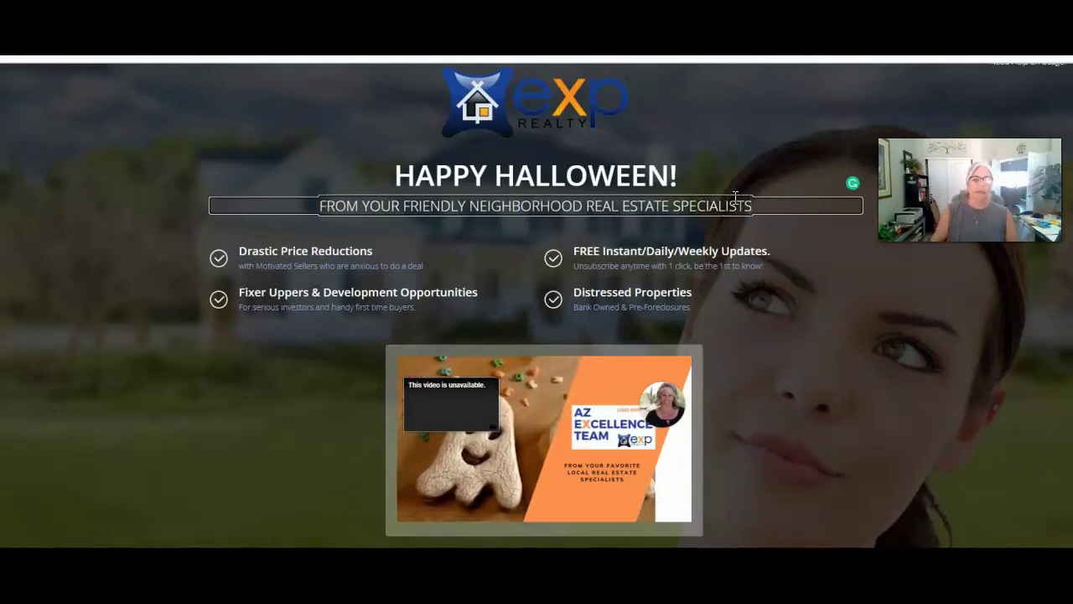
type(" - AZ EX")
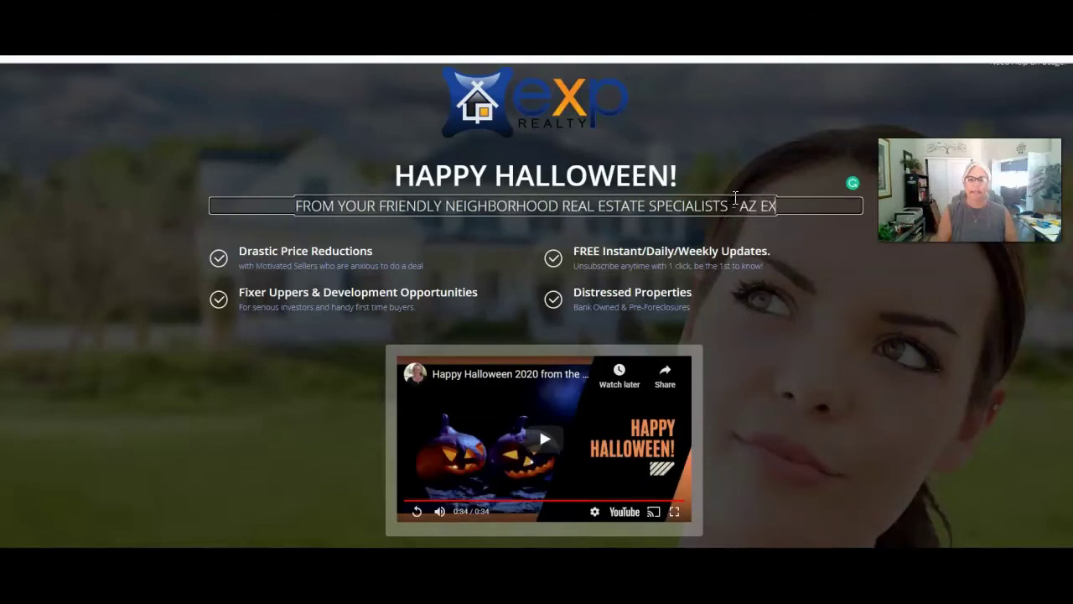
type("CELLENCE TEAM")
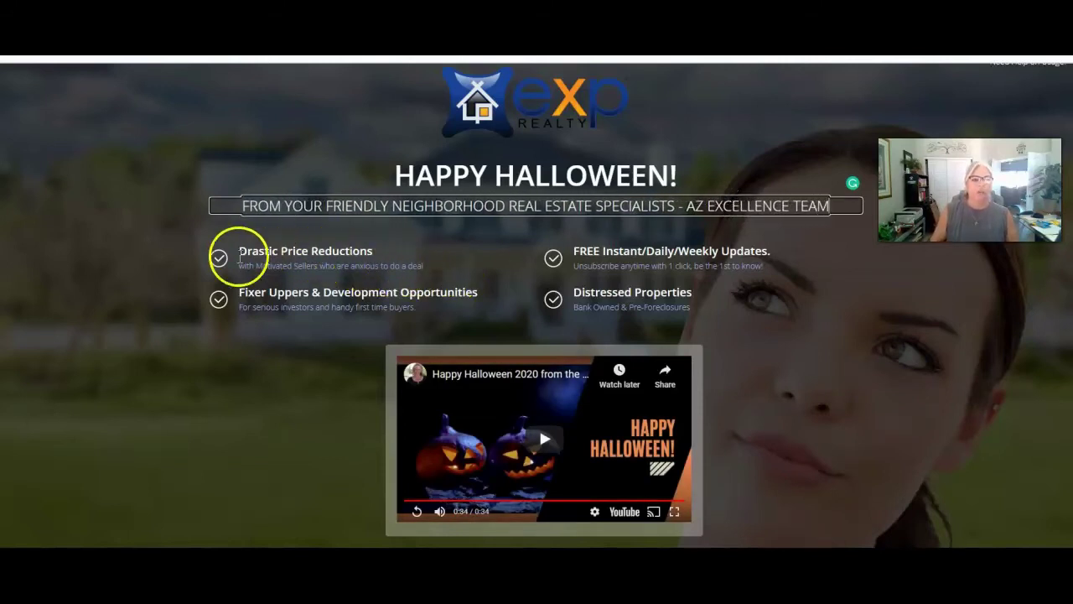
Step: Rename Drastic Price Reductions to 'HAVE A WONDERFUL & FUN EVENING' and delete its description
left_click(218, 258)
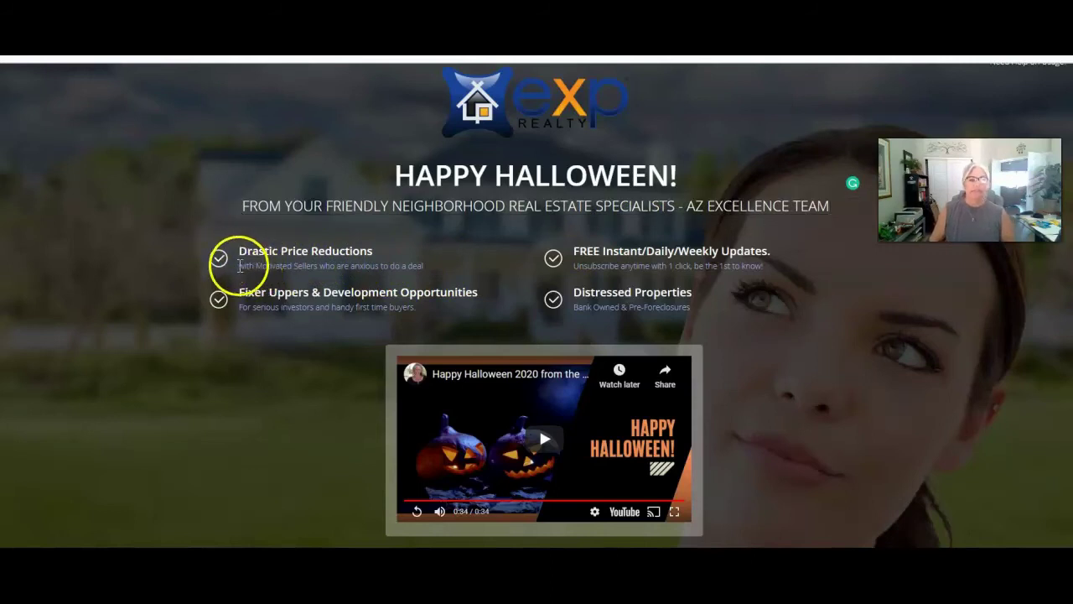
left_click(273, 251)
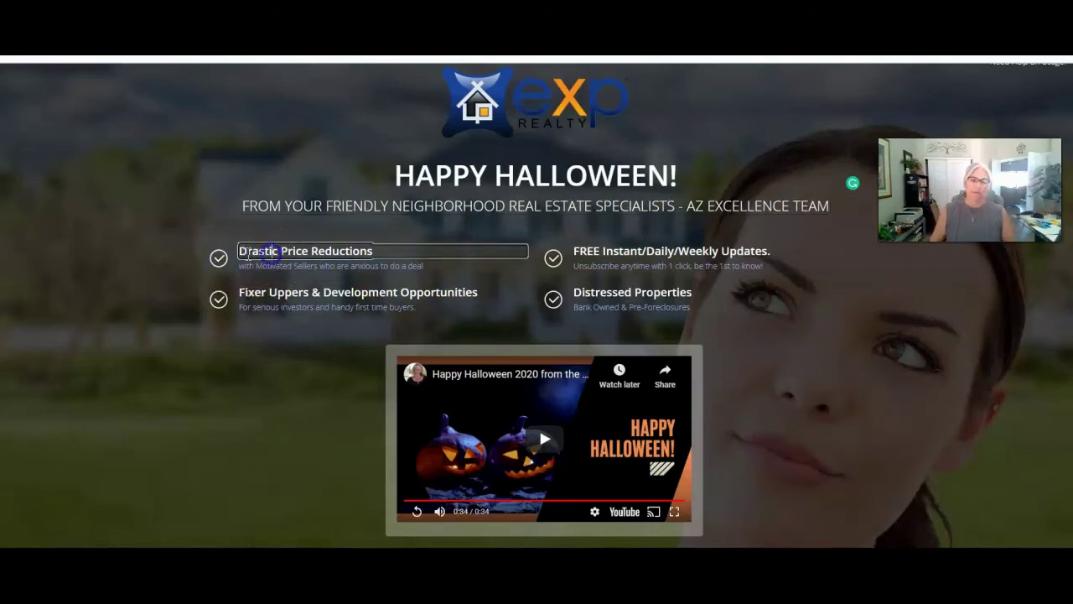
left_click_drag(391, 247, 243, 252)
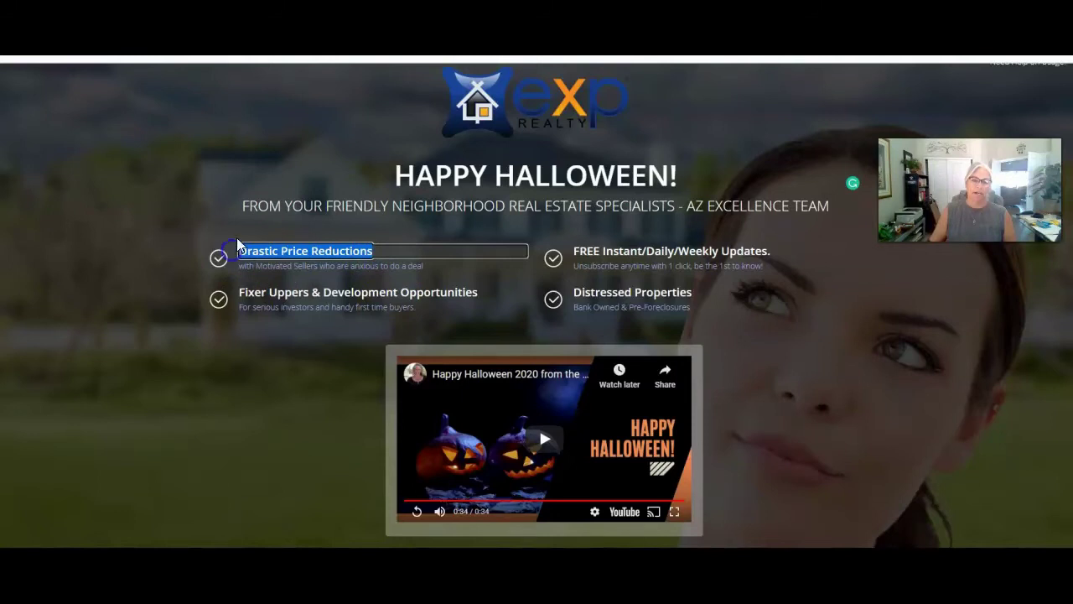
type("HAVE A")
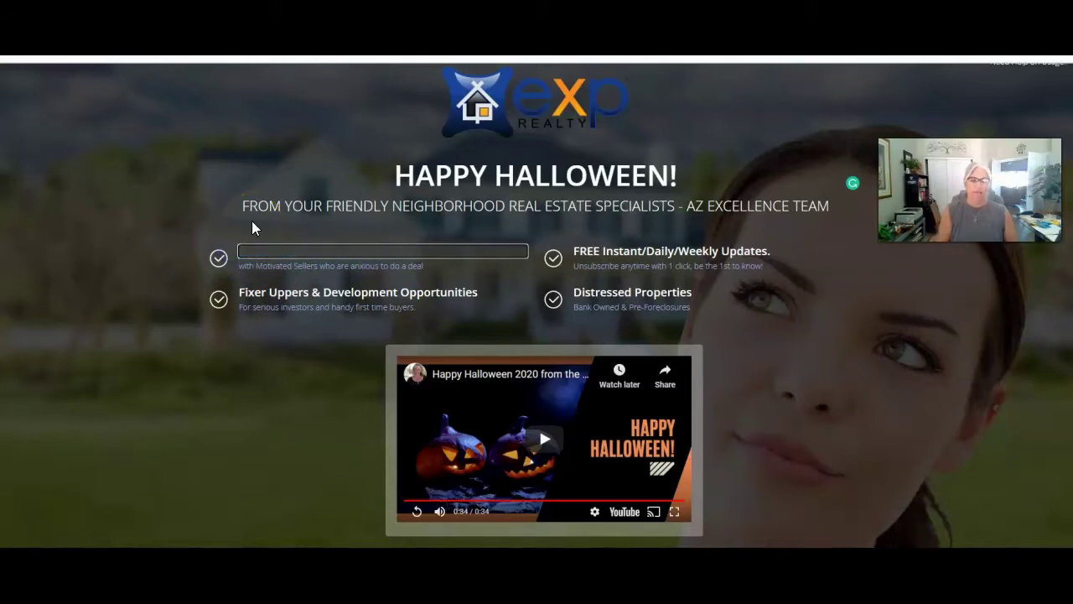
type(" WONDERFUL EVE")
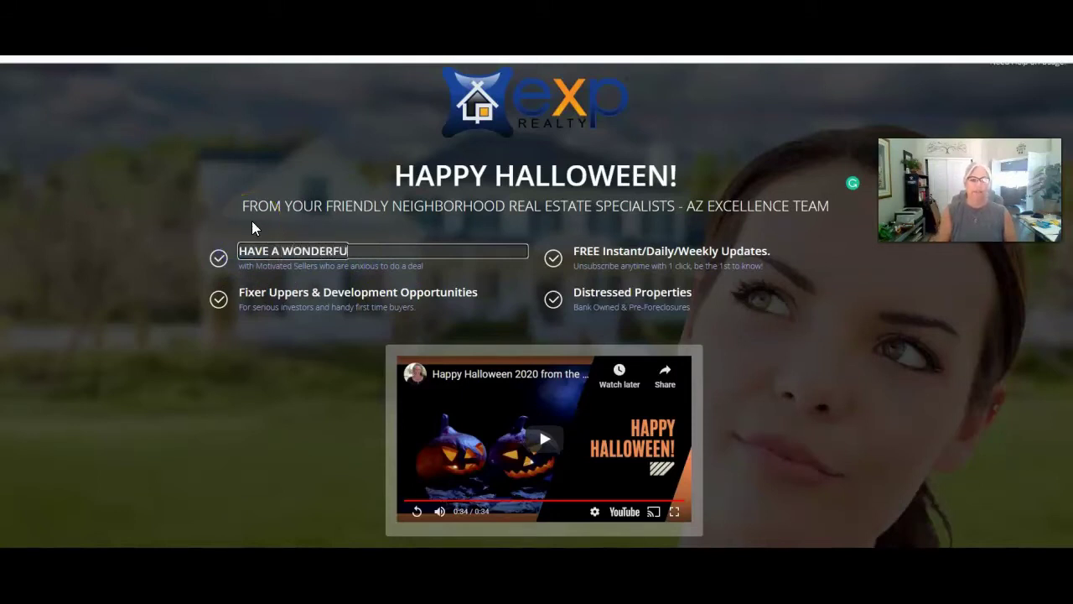
key("BackSpace")
key("BackSpace")
key("BackSpace")
type("& FUN EVENING")
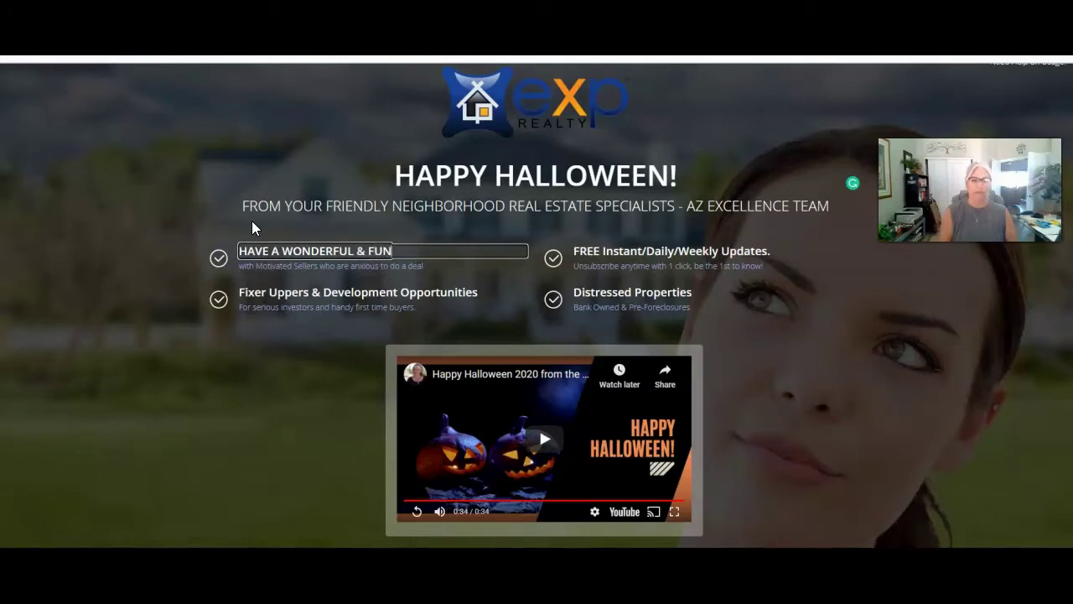
left_click(253, 265)
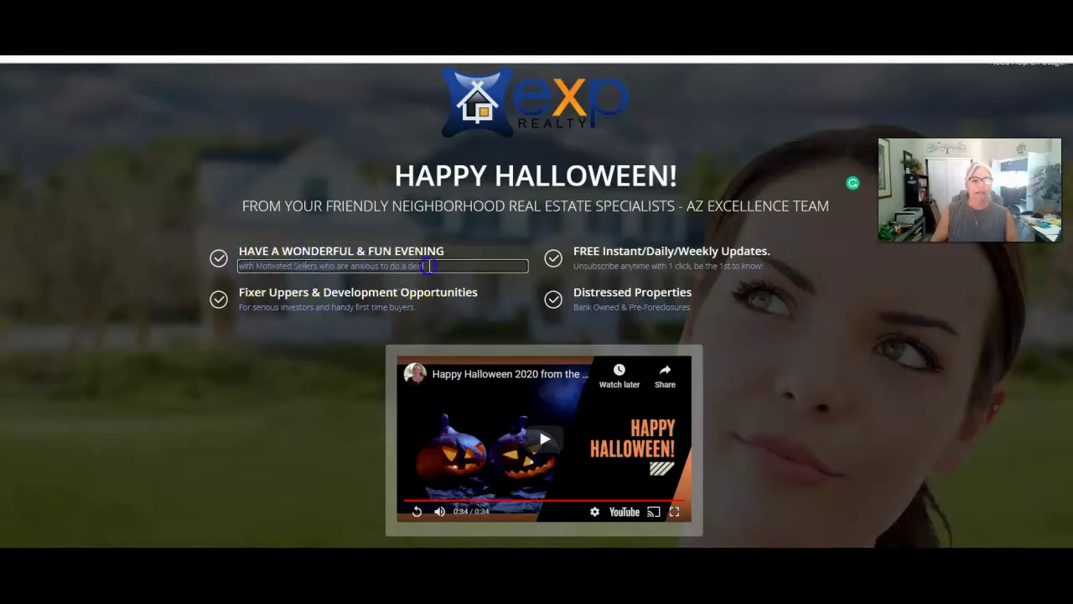
left_click_drag(425, 266, 229, 262)
key("BackSpace")
Step: Rename Fixer Uppers to 'STAY SAFE AND ENJOY YOUR FAMILY TIME!' and delete its description
left_click(243, 293)
left_click_drag(241, 292, 489, 288)
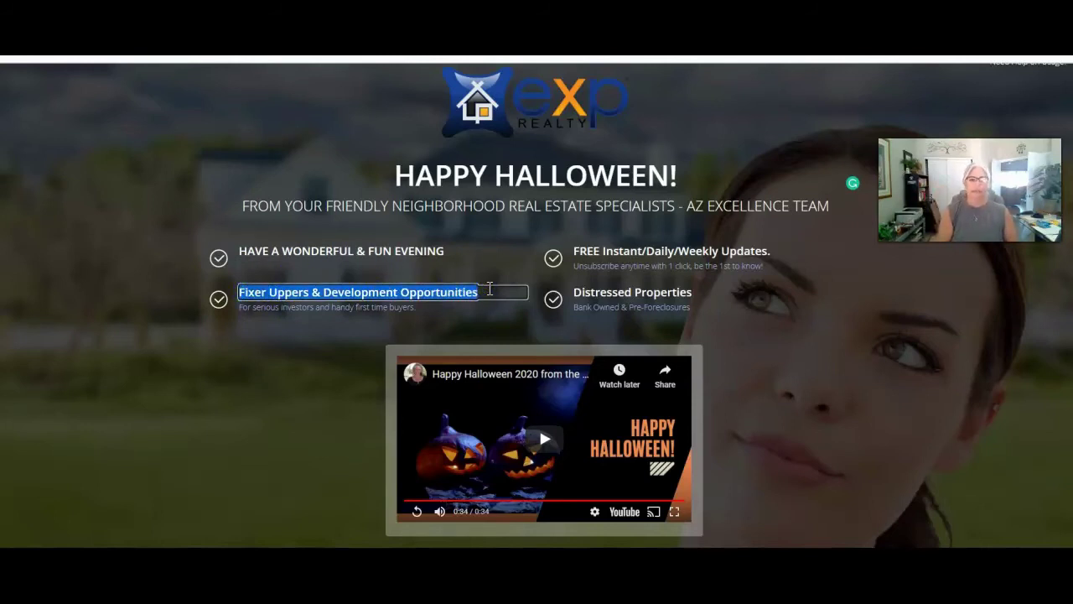
type("STAY SAFE AND")
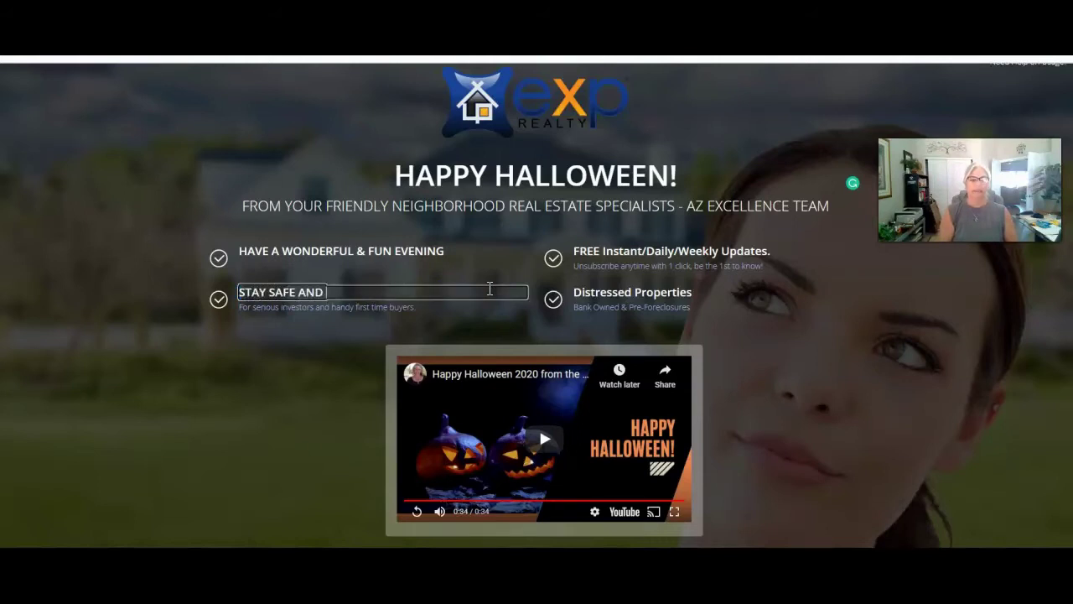
type(" ENJOY YOUR")
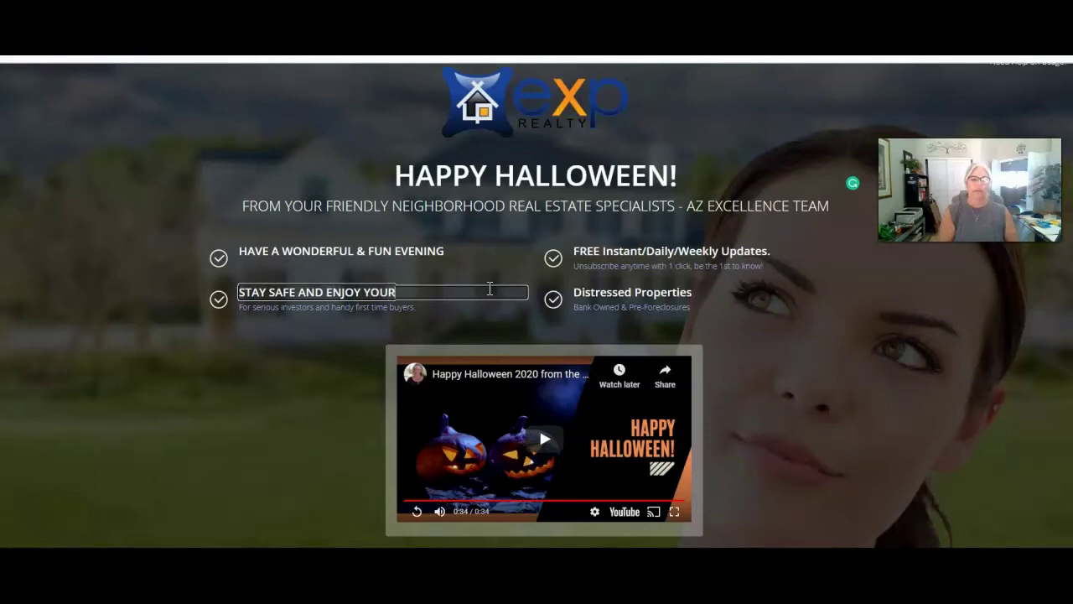
type(" FAMILY TIME!")
left_click(407, 307)
left_click_drag(414, 307, 235, 308)
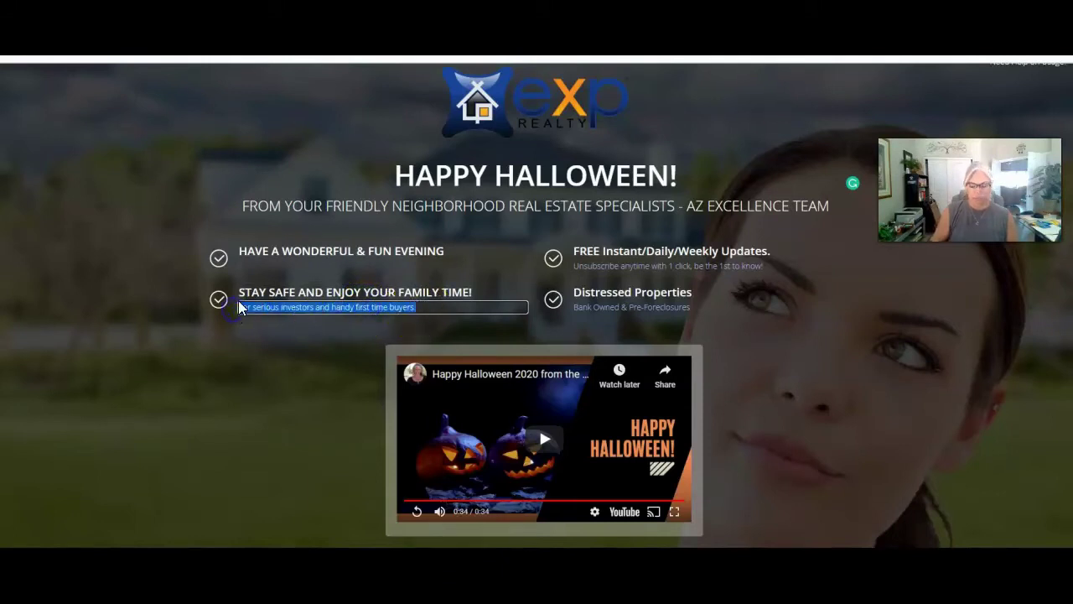
key("BackSpace")
Step: Retitle the updates bullet 'HALLOWEEN IS OUR FAVORITE TIME OF YEAR!' and delete its Unsubscribe subtitle
left_click(643, 245)
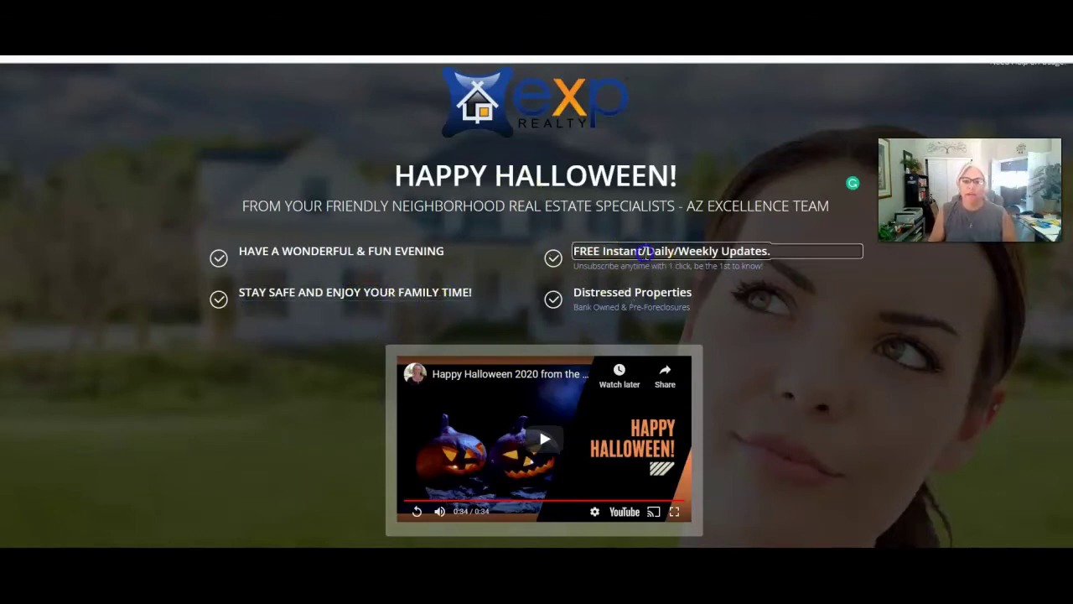
left_click_drag(563, 251, 805, 251)
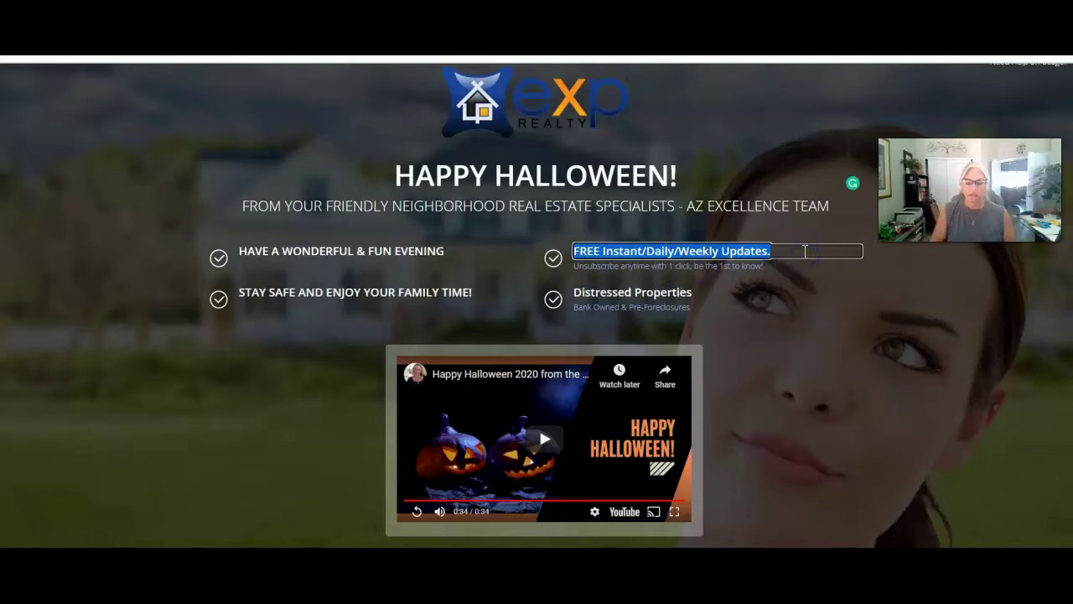
type("HALLOWEEN")
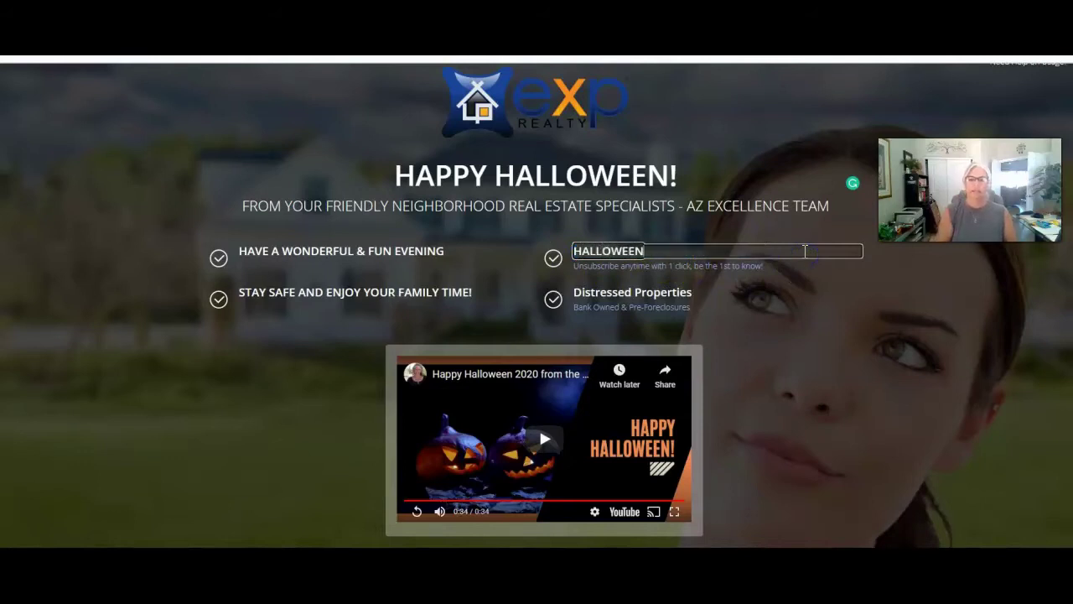
type(" IS OUR FAVORITE TIME OF YEAR!")
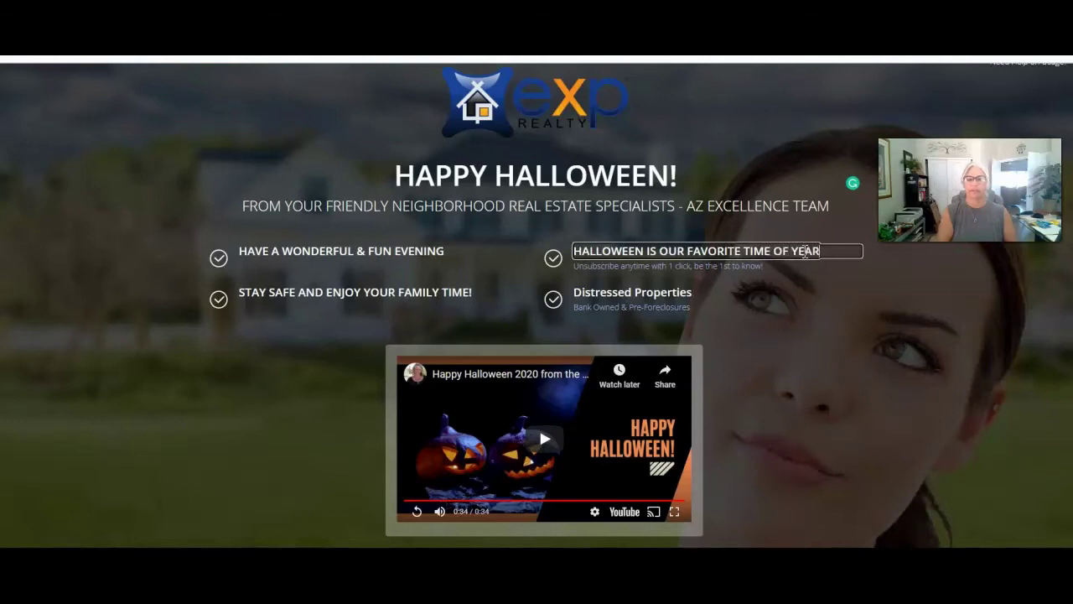
left_click(783, 262)
left_click_drag(783, 261, 529, 260)
key("BackSpace")
Step: Retitle Distressed Properties 'SPOOKY & PUMPKINY FUN!' and delete its Bank Owned subtitle
left_click(618, 292)
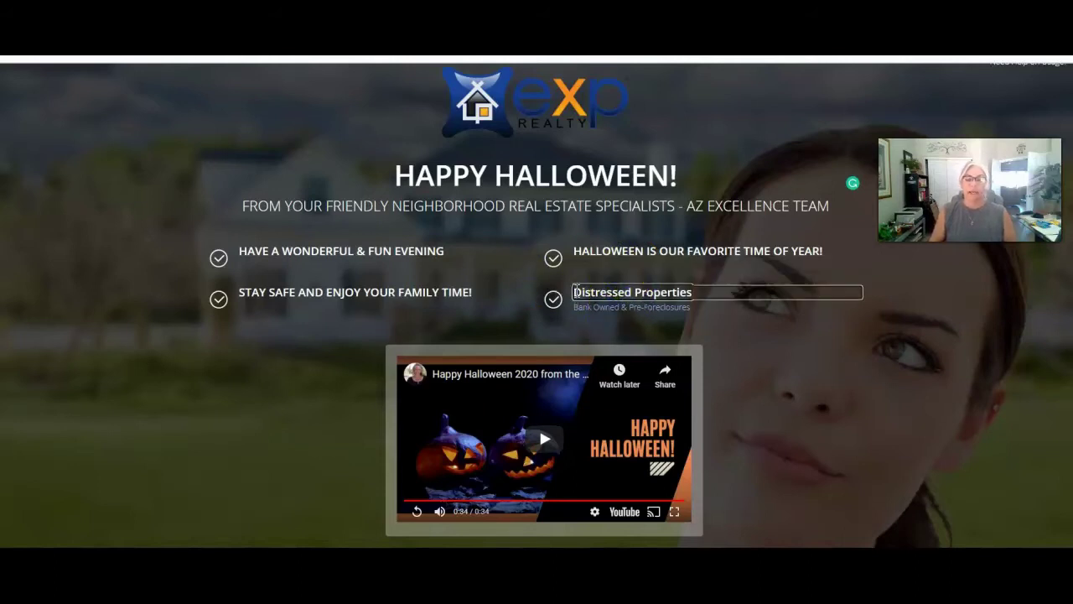
left_click_drag(572, 290, 724, 293)
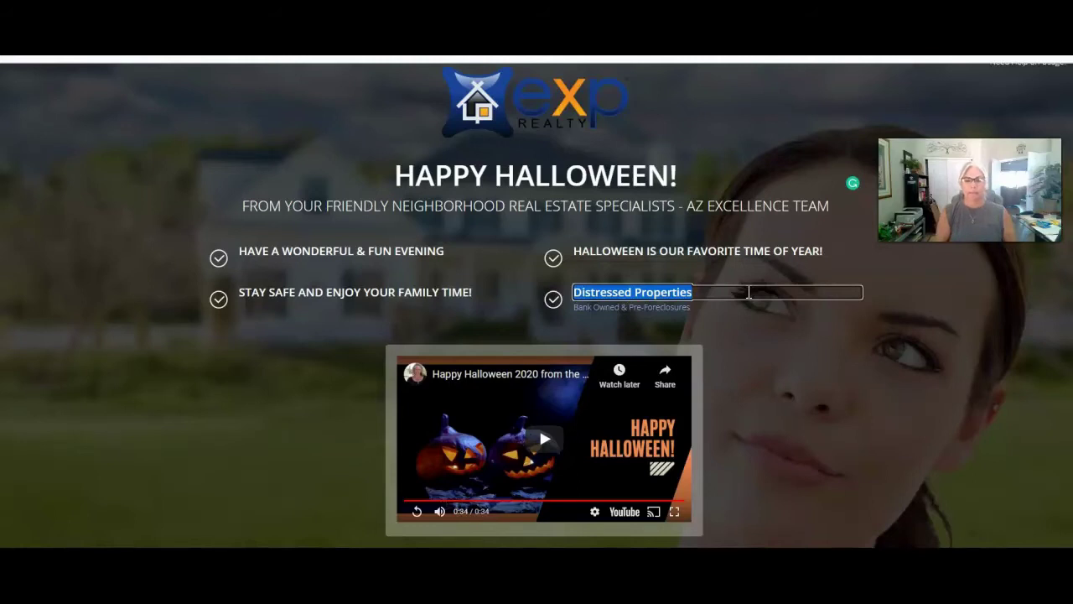
key("BackSpace")
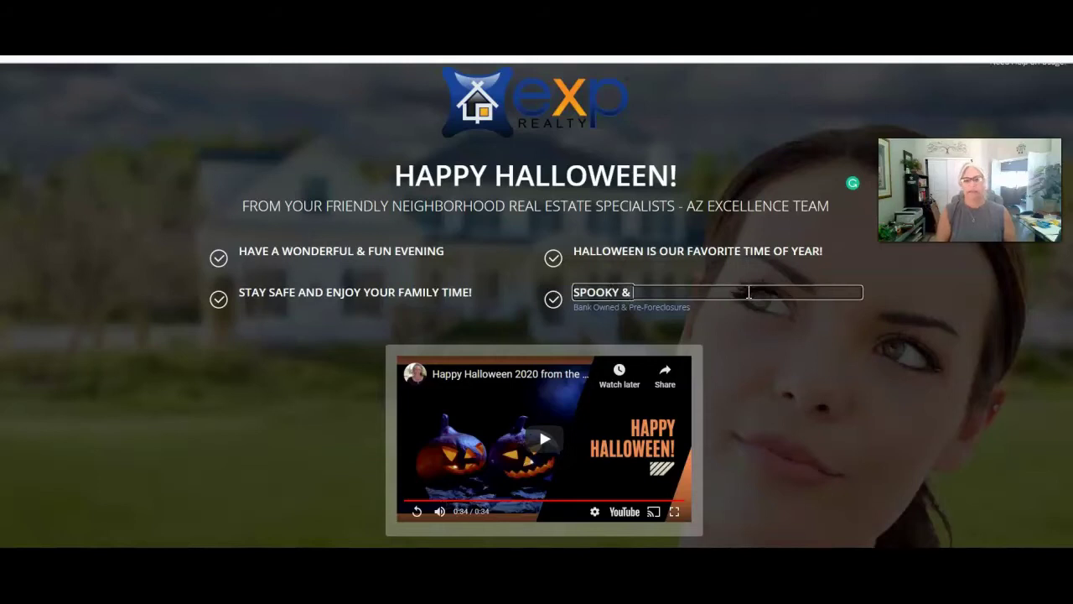
type("PU")
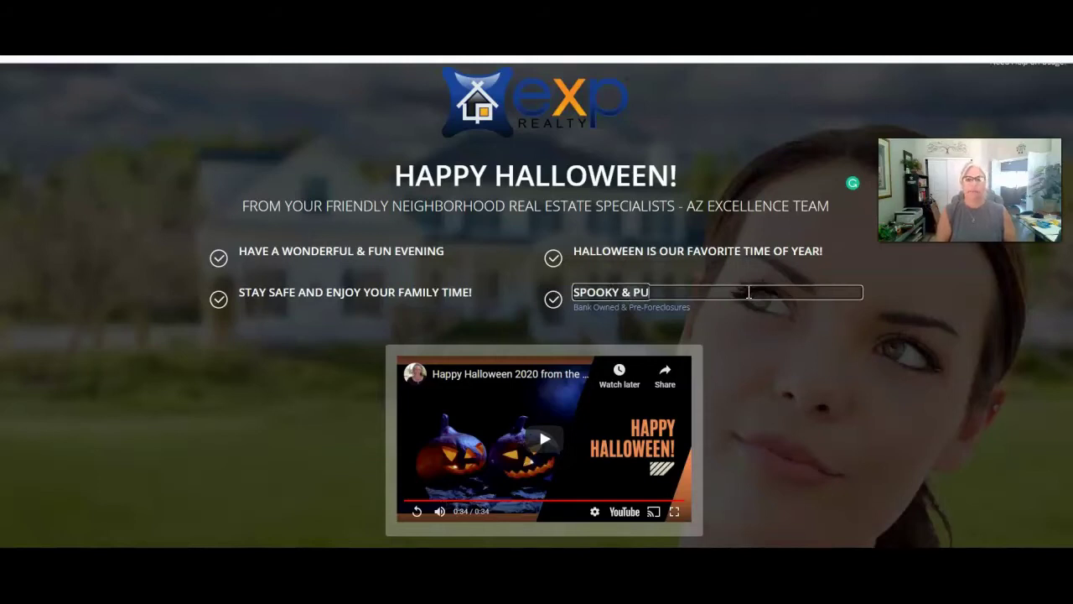
type("MPKIN")
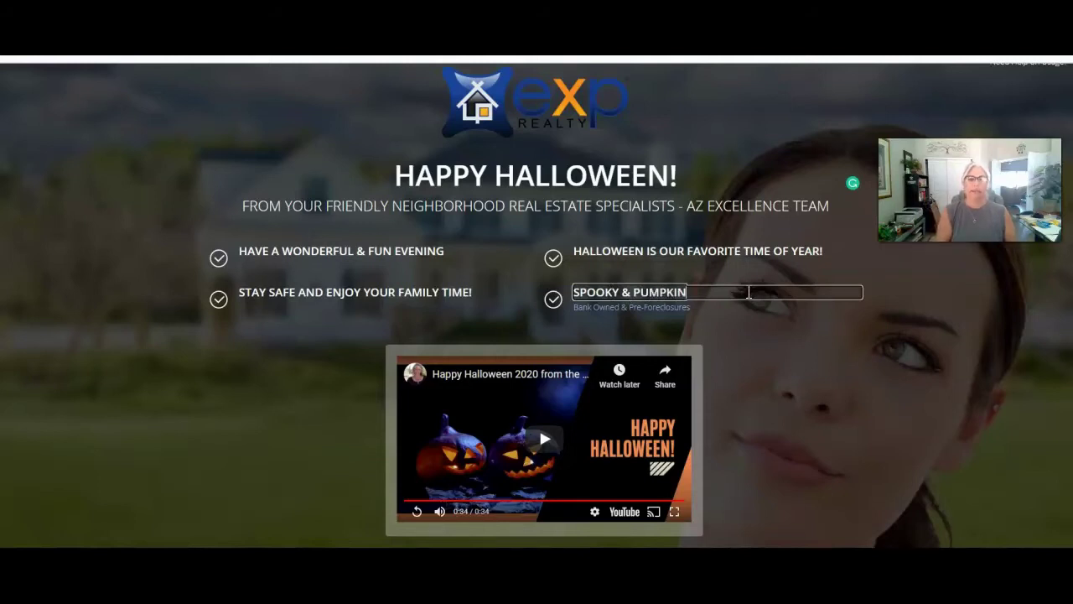
type("Y FUN!")
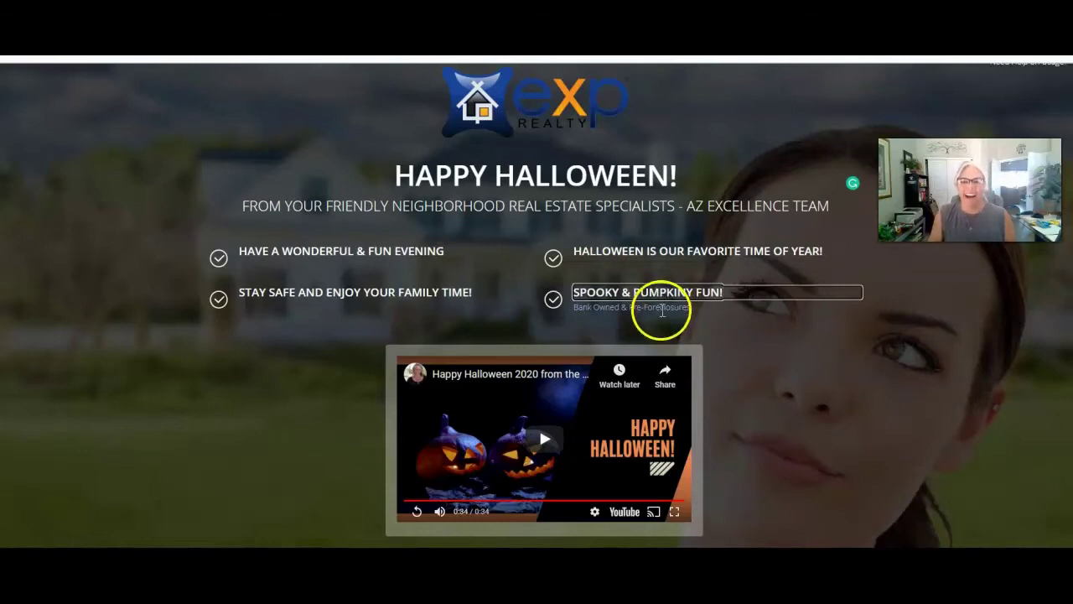
left_click(664, 306)
left_click_drag(690, 307, 549, 298)
key("BackSpace")
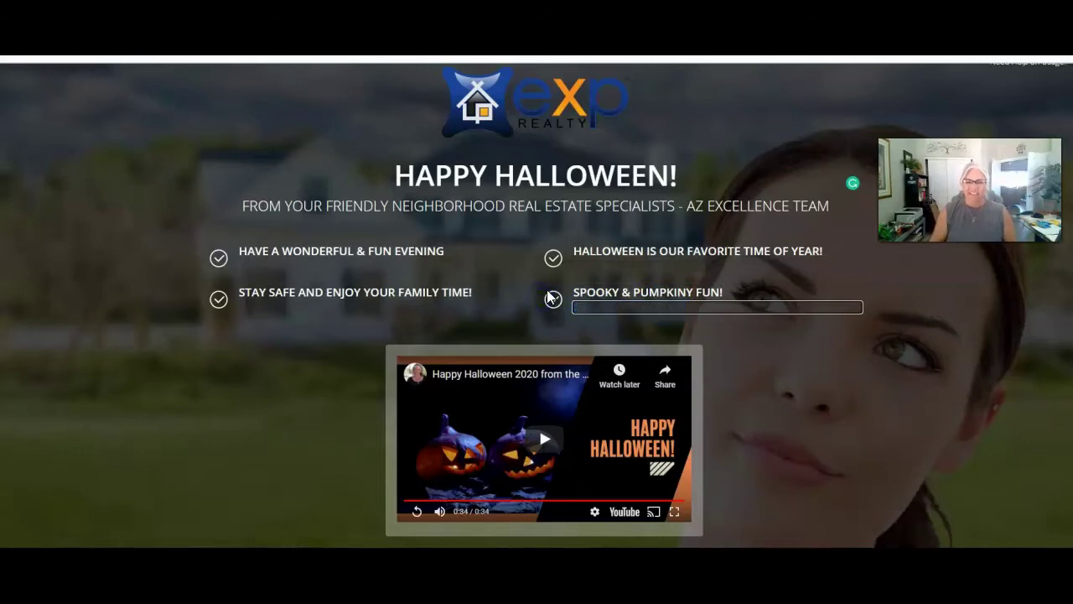
scroll(556, 282, "down", 2)
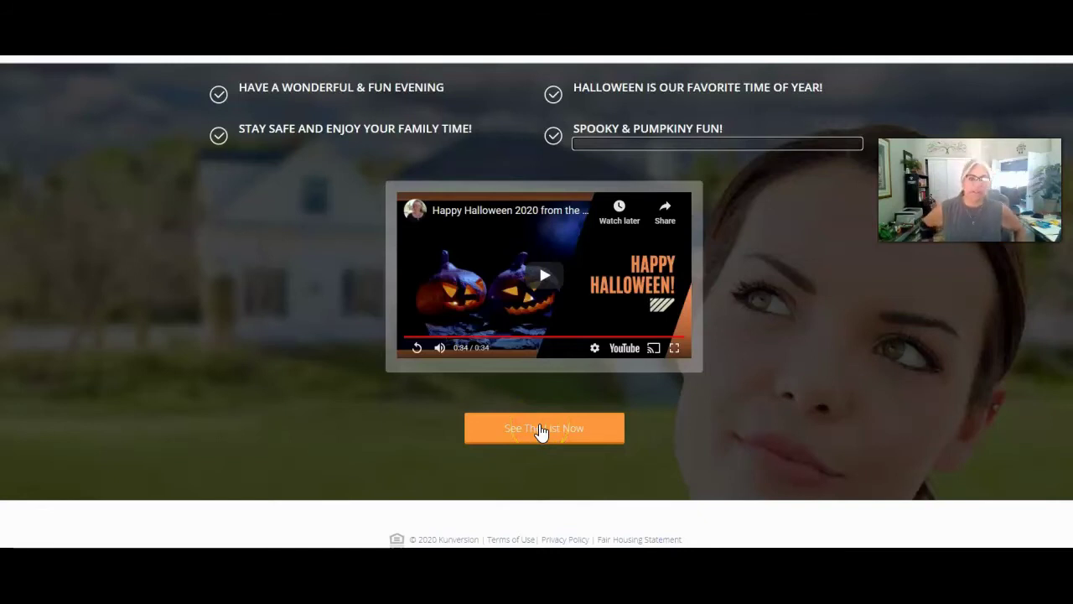
Step: Set the Submit Button Text to 'HAPPY HALLOWEEN & CLICK FOR MARKET UPDATES'
scroll(527, 335, "up", 3)
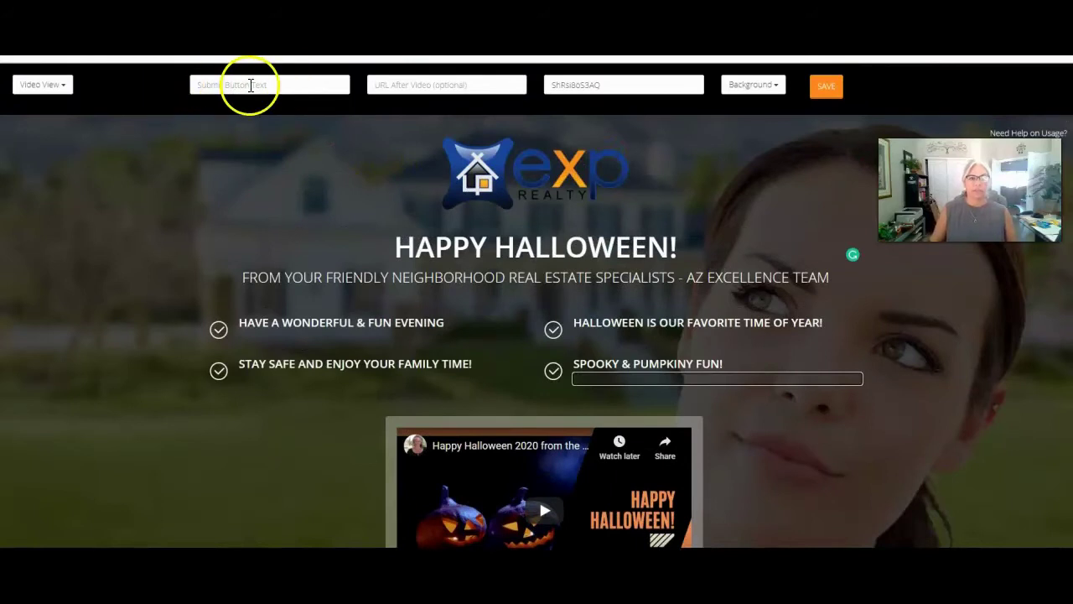
left_click(251, 85)
type("HAPPY HALLOWEEN")
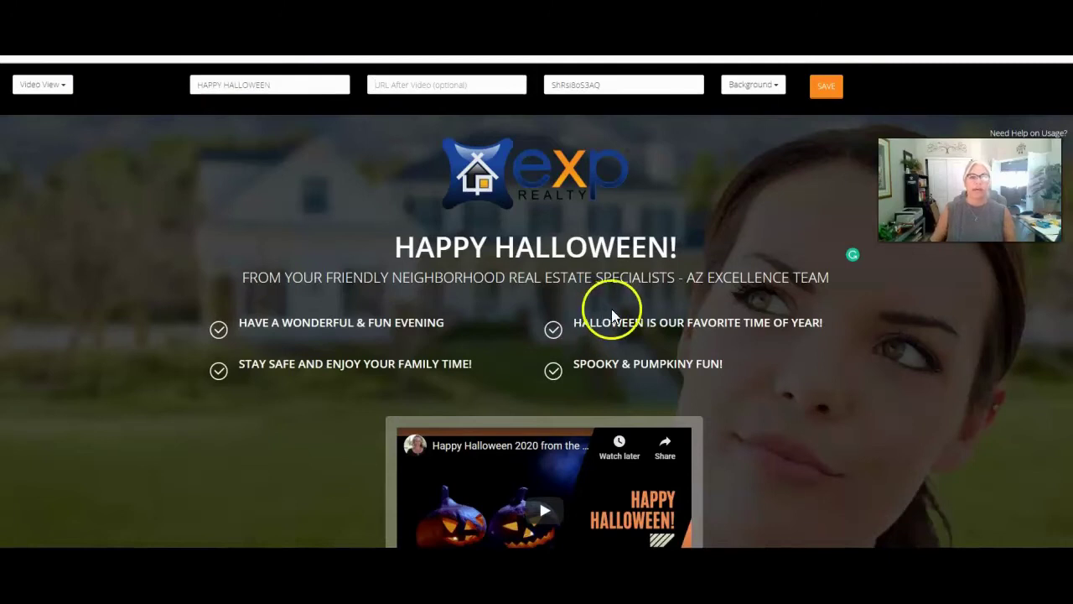
scroll(613, 311, "down", 3)
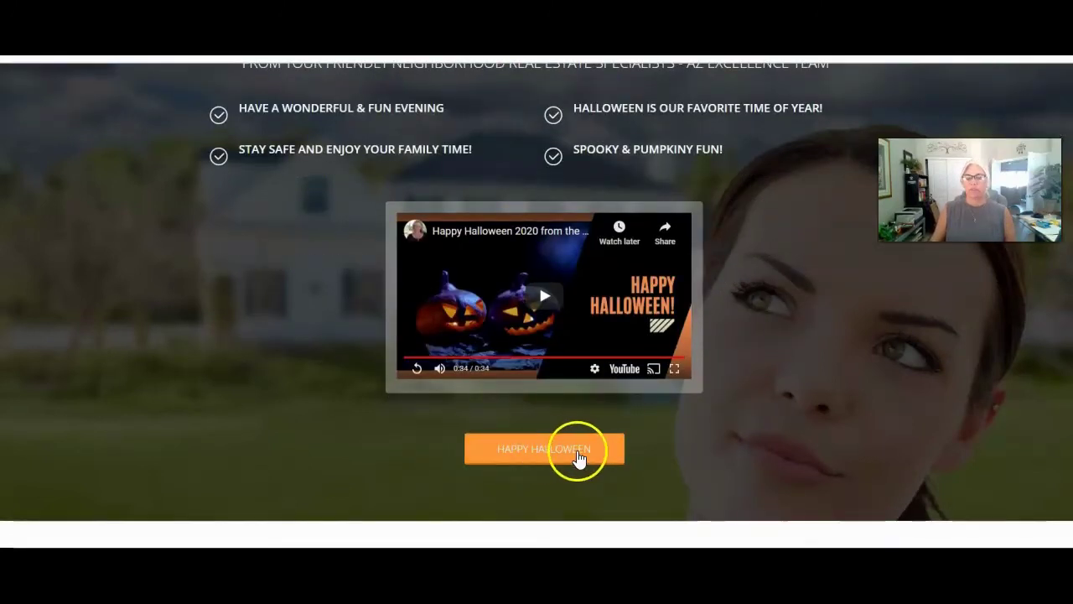
scroll(752, 423, "down", 1)
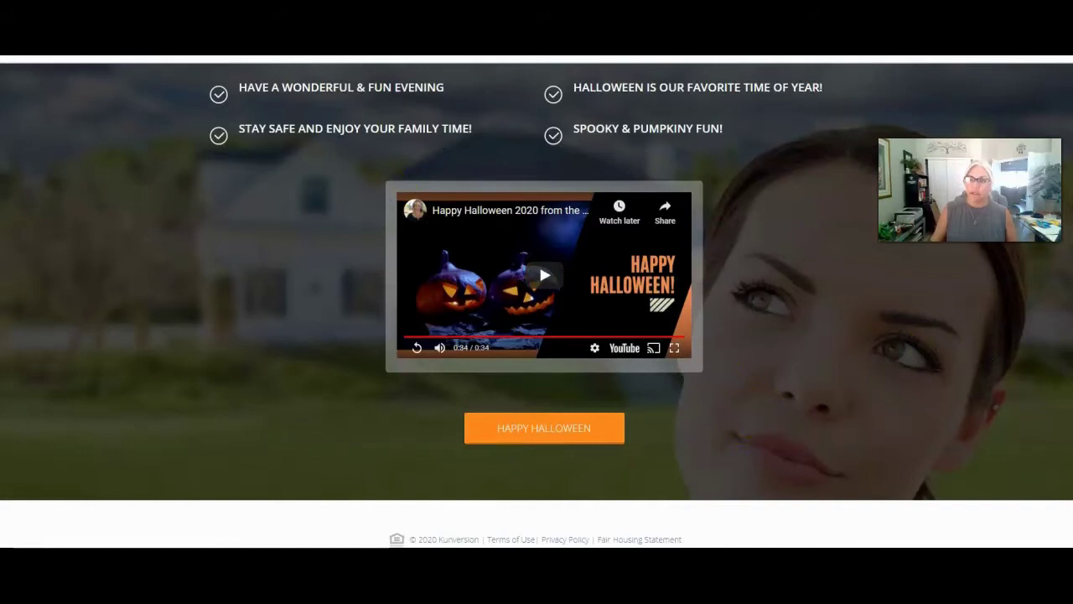
scroll(814, 125, "up", 4)
left_click(293, 82)
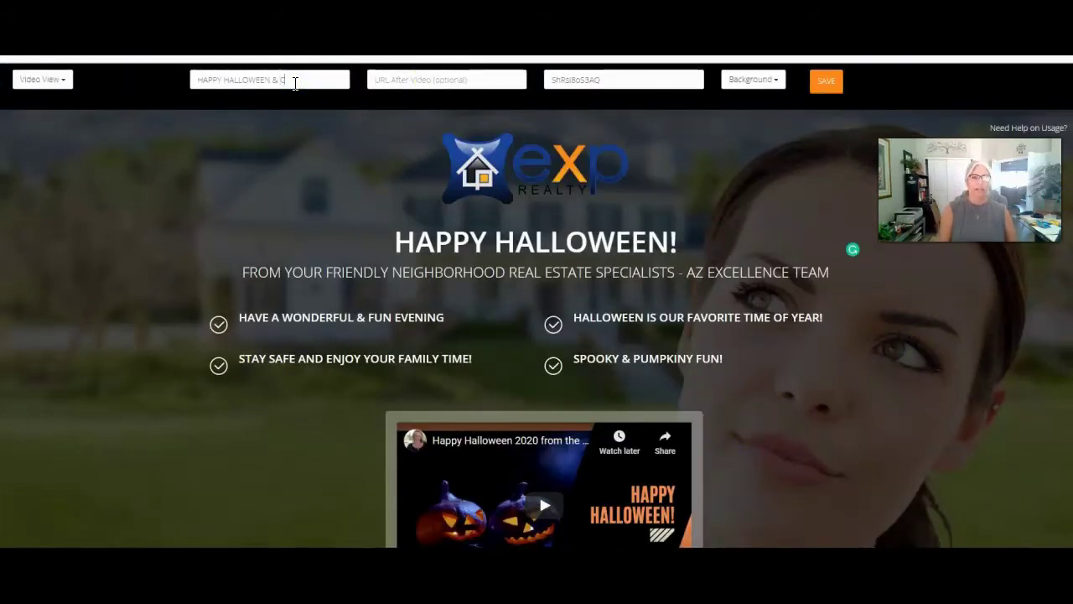
type("& CLICK FOR MARKET UPDATES")
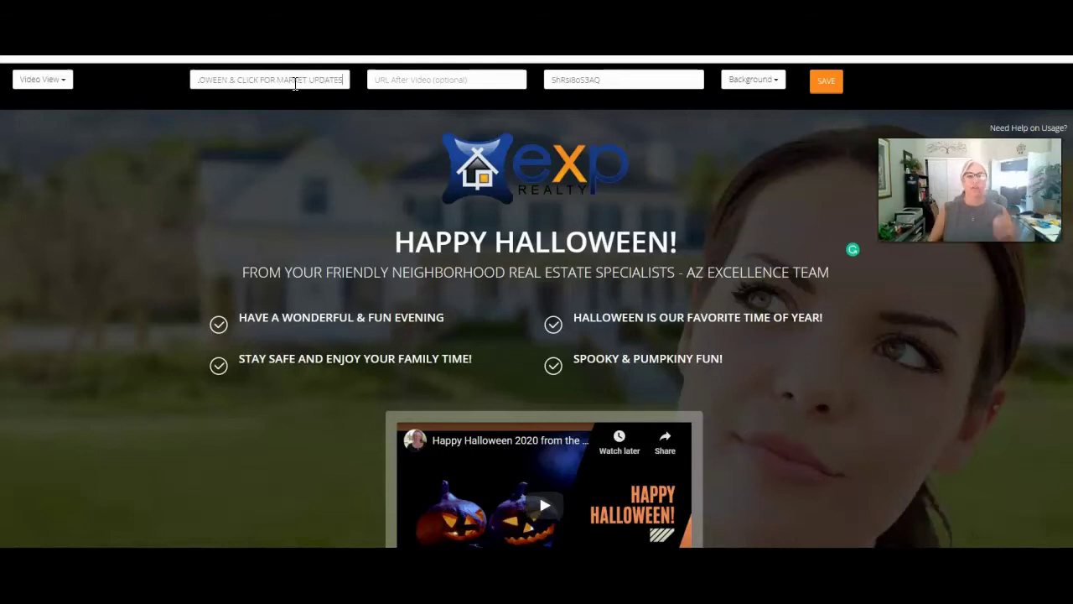
scroll(295, 84, "down", 1)
scroll(1068, 361, "down", 3)
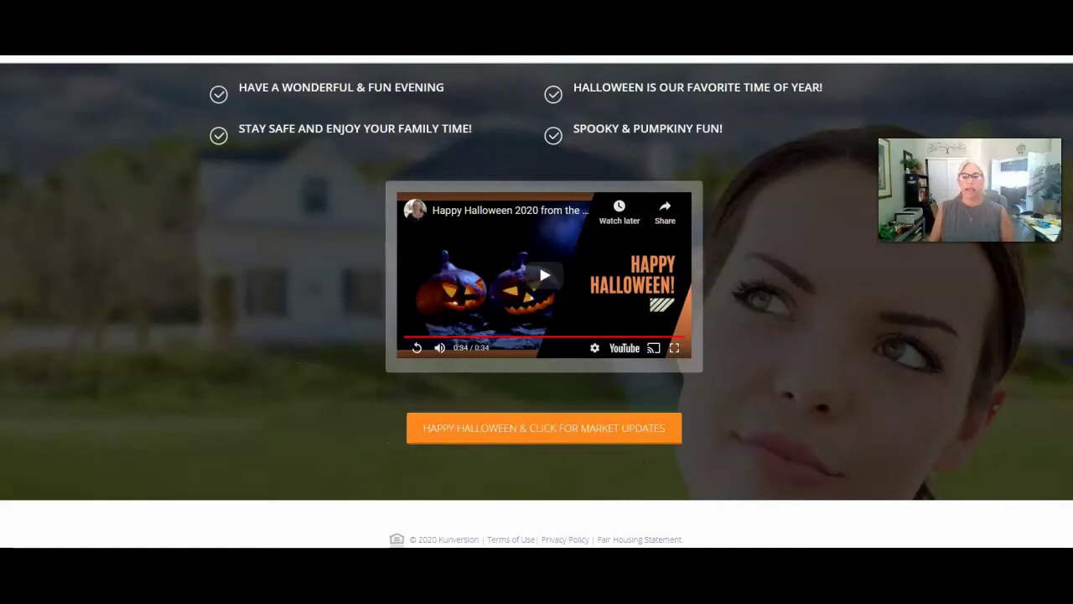
scroll(536, 302, "up", 3)
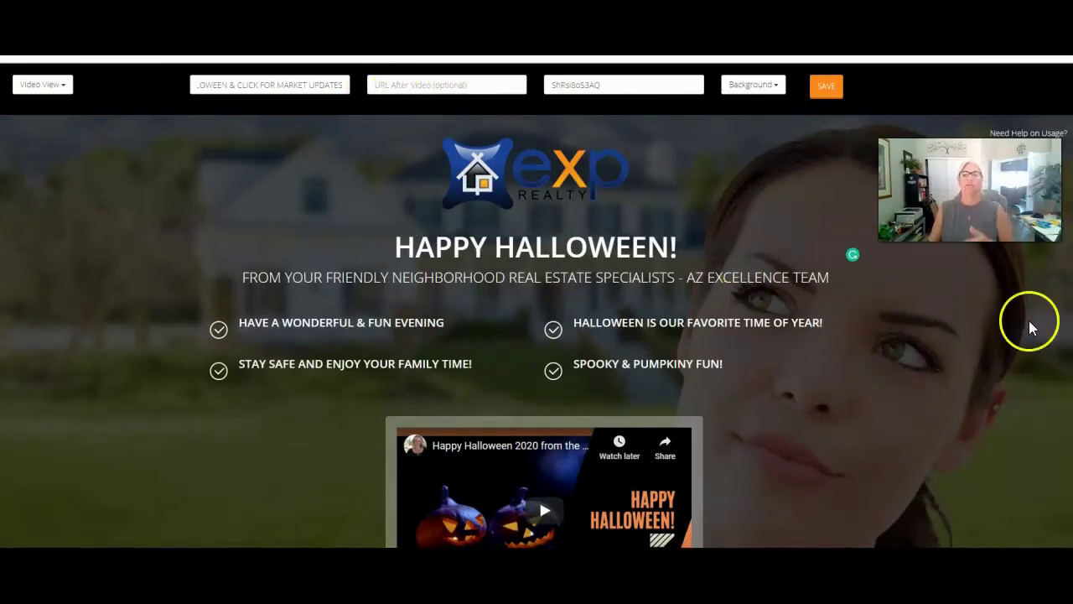
scroll(1030, 327, "down", 3)
left_click(533, 472)
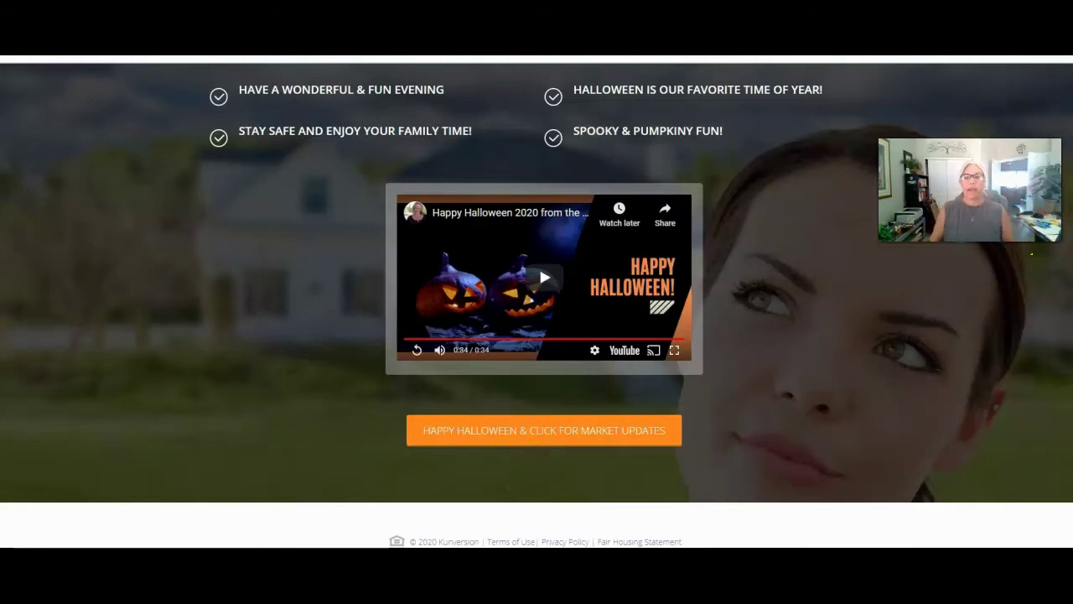
Step: Paste the market report link into the URL After Video field and save the page
scroll(537, 302, "up", 1)
scroll(537, 302, "down", 1)
scroll(536, 302, "up", 1)
scroll(536, 302, "down", 2)
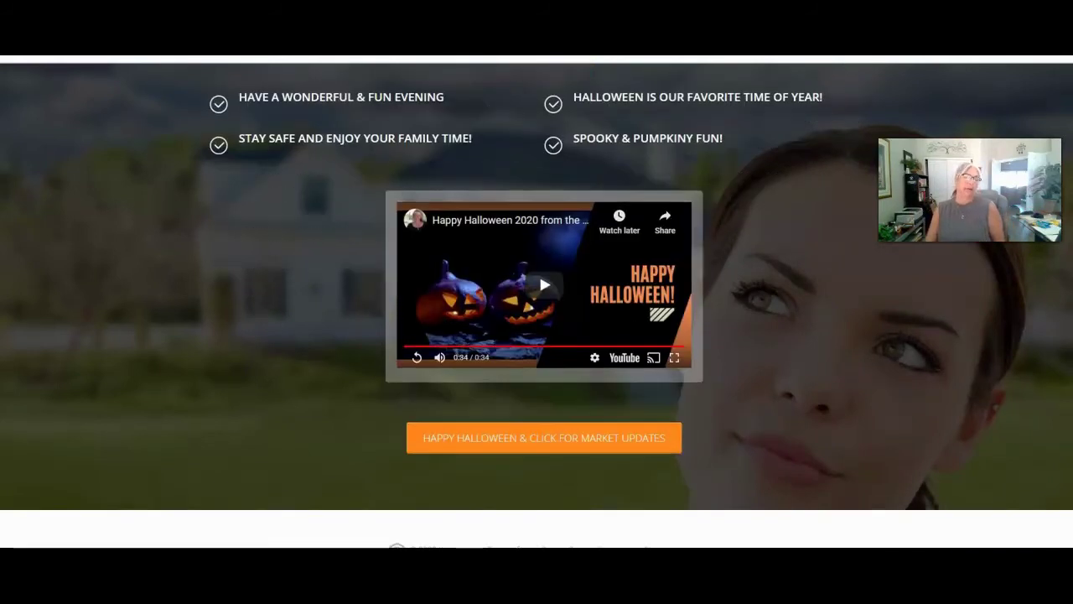
scroll(844, 441, "up", 3)
scroll(843, 441, "down", 3)
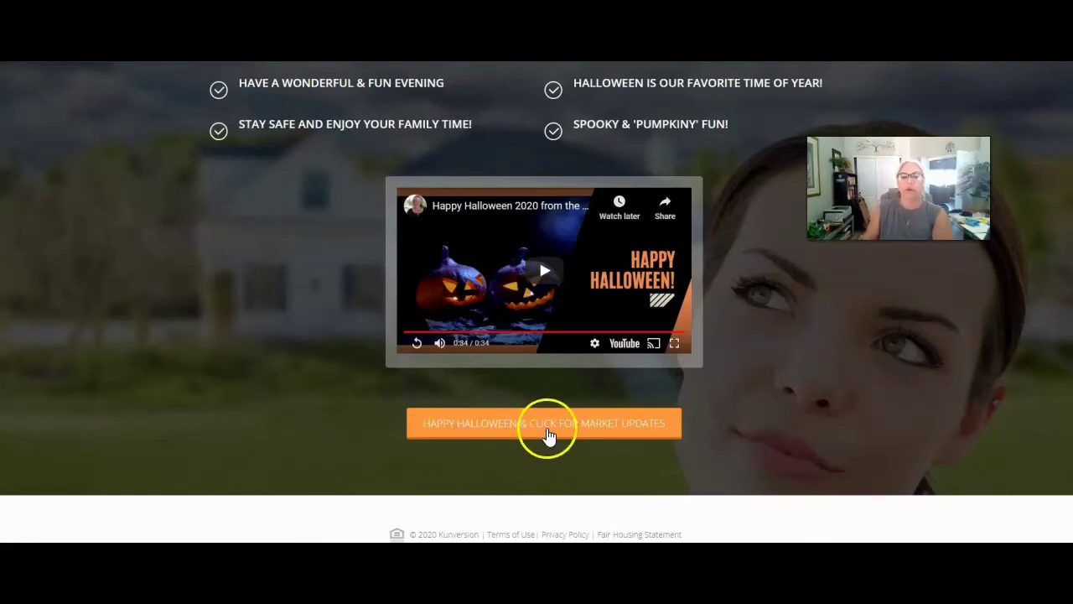
scroll(1069, 189, "up", 3)
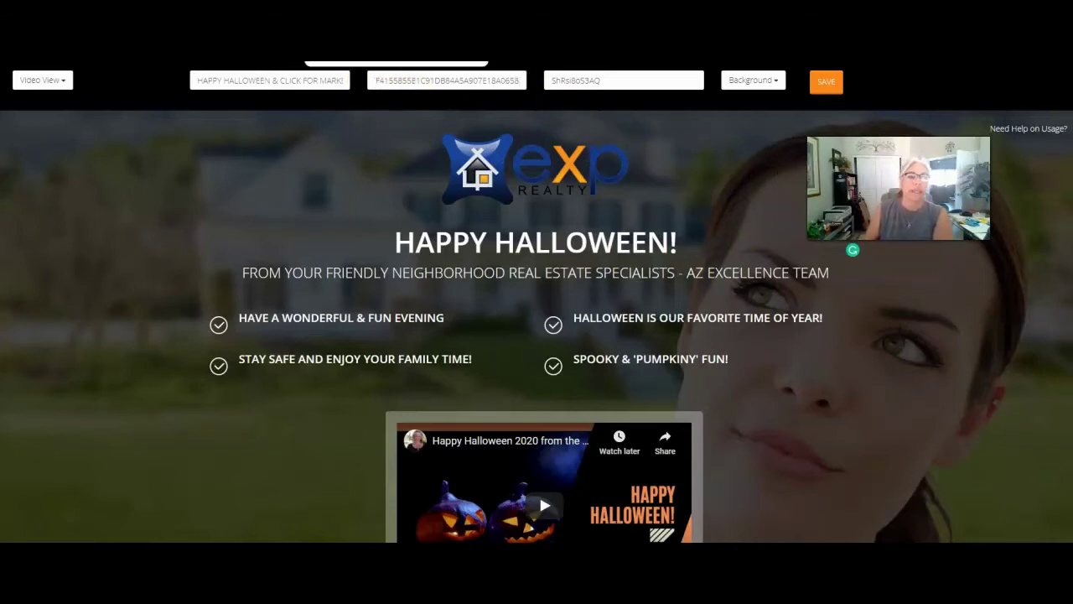
key("ctrl+v")
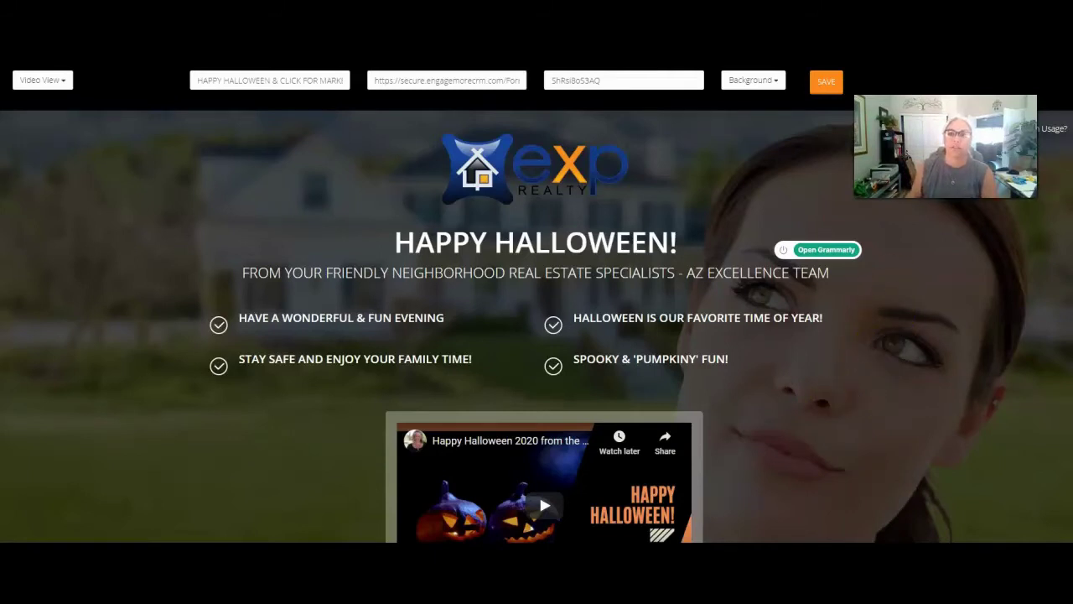
left_click(821, 91)
Step: Try saving the landing page, then cancel the warning to keep editing
scroll(828, 339, "down", 3)
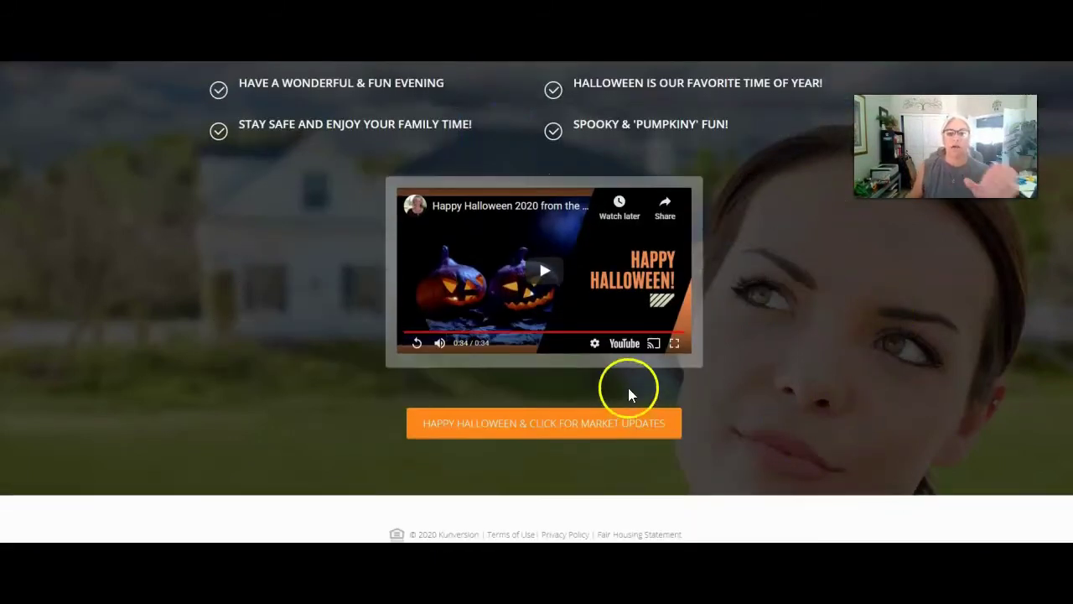
scroll(809, 365, "up", 3)
left_click(823, 84)
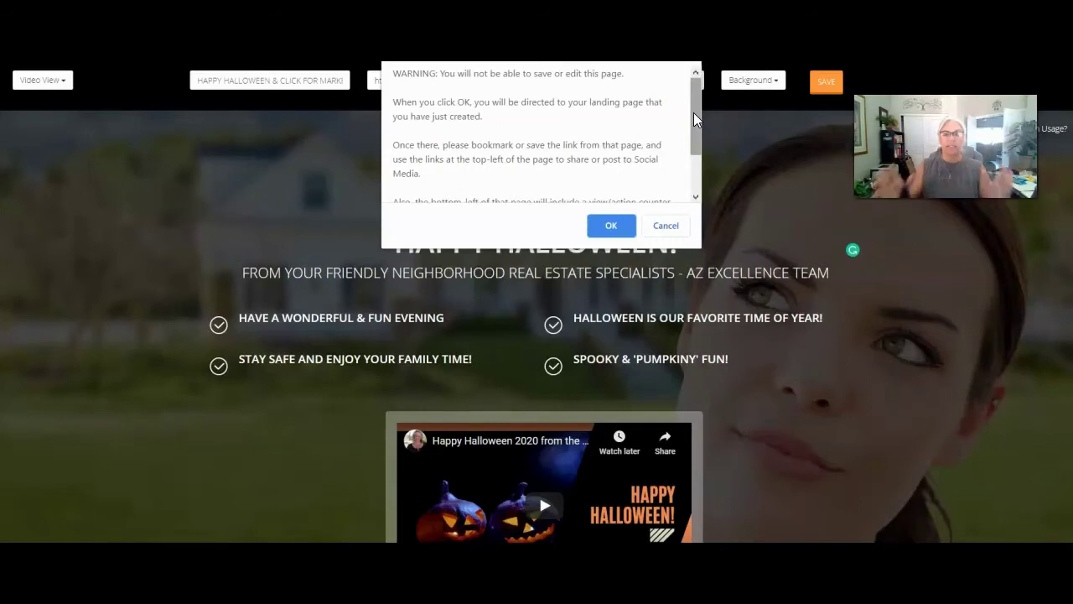
left_click_drag(696, 105, 696, 155)
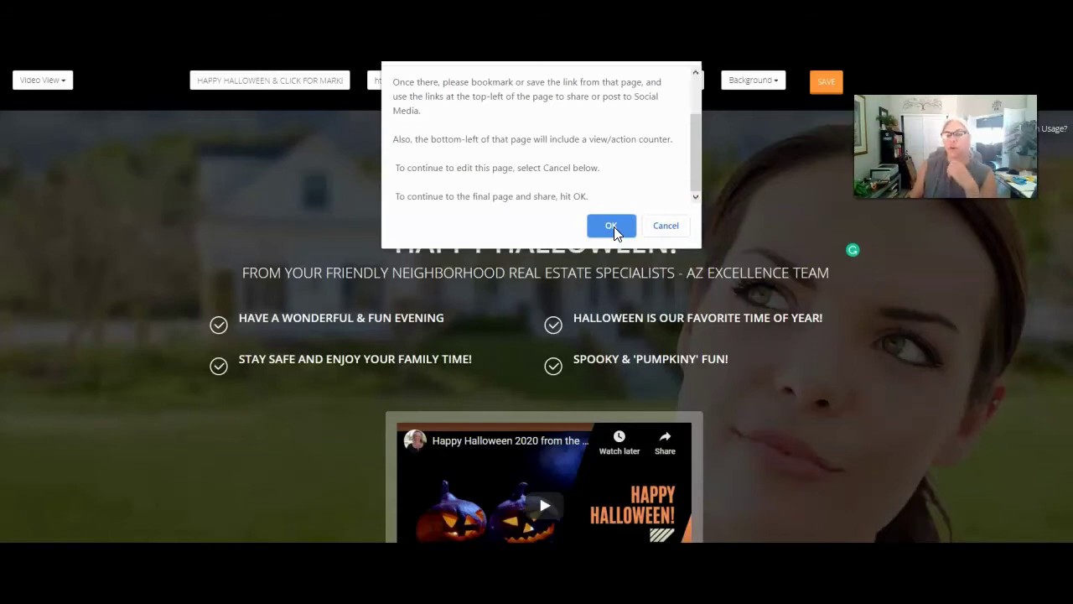
left_click(61, 81)
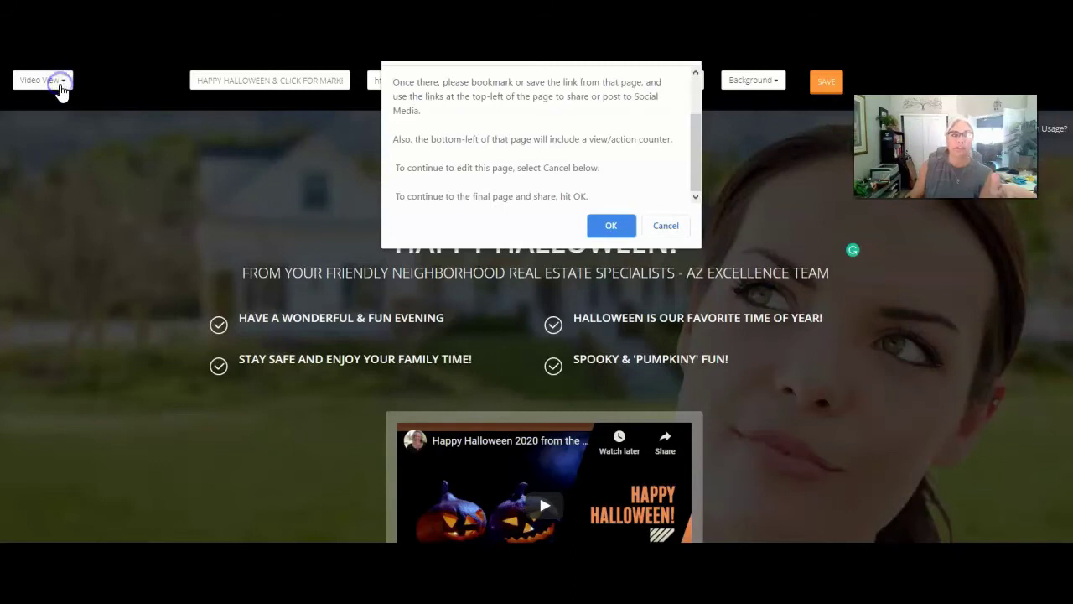
left_click(667, 225)
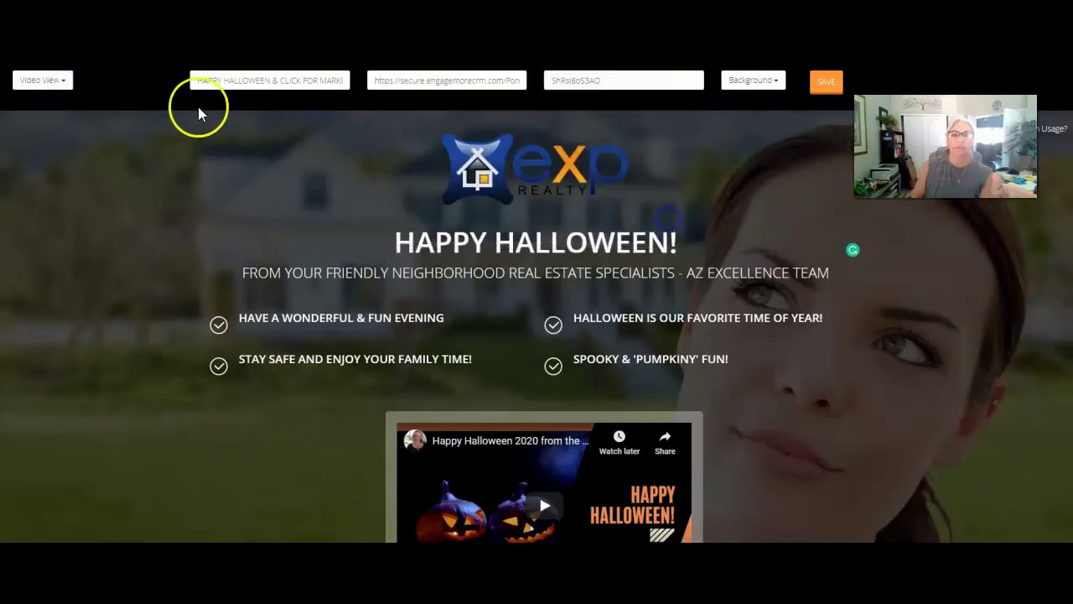
Step: Check Video View in the layout list, then save and confirm the warning
left_click(54, 80)
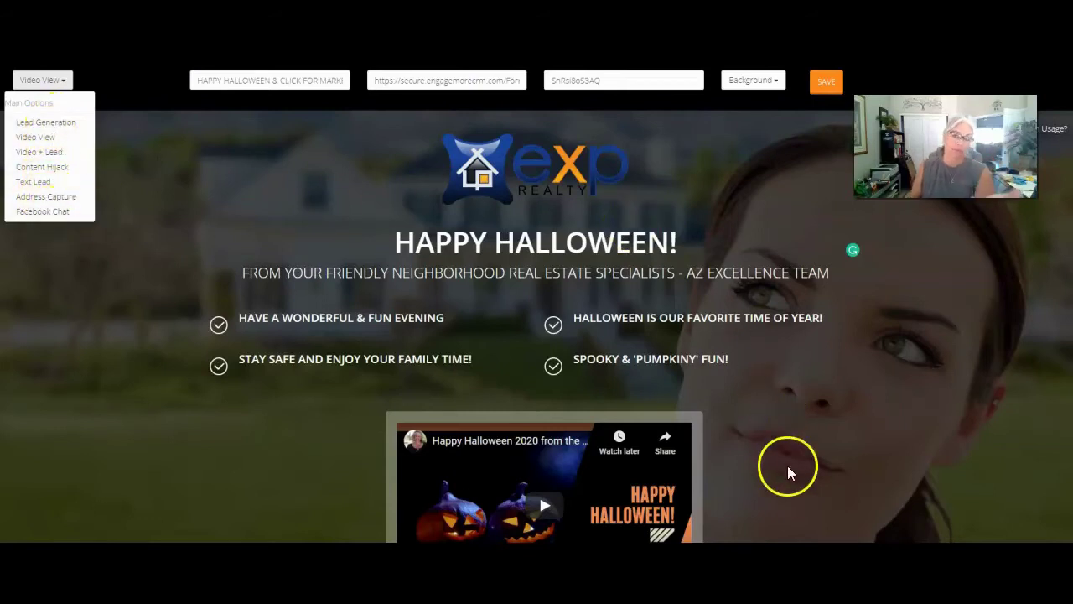
scroll(787, 465, "down", 3)
scroll(733, 443, "up", 3)
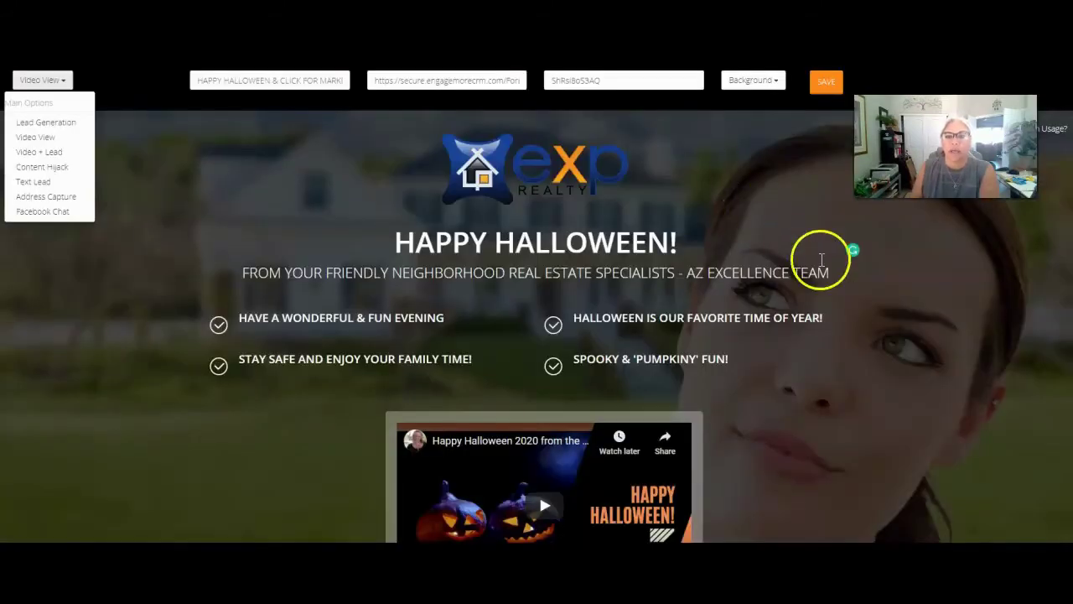
left_click(826, 84)
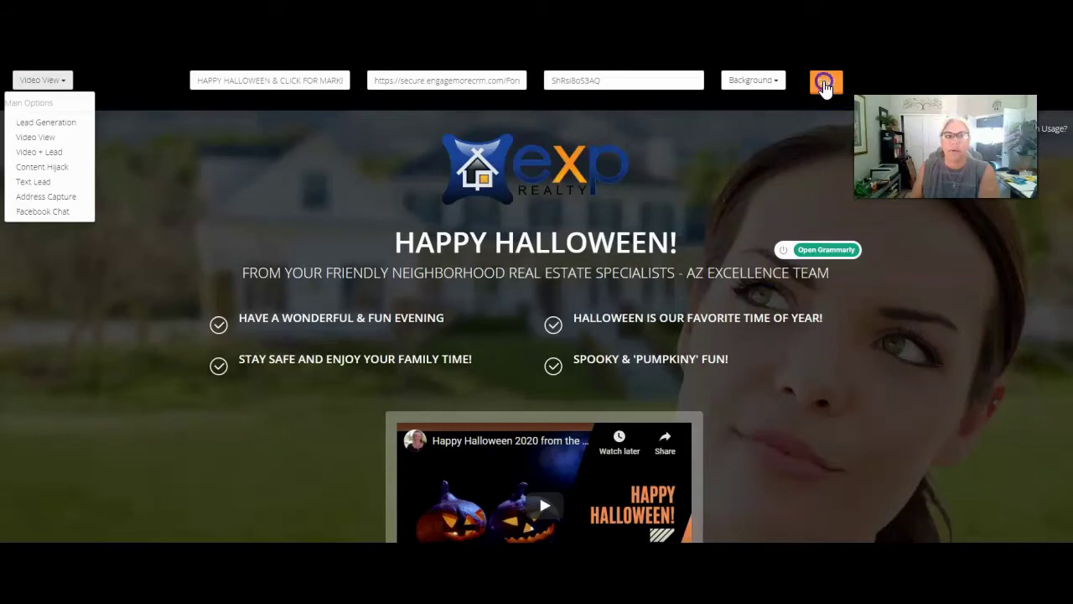
left_click(611, 225)
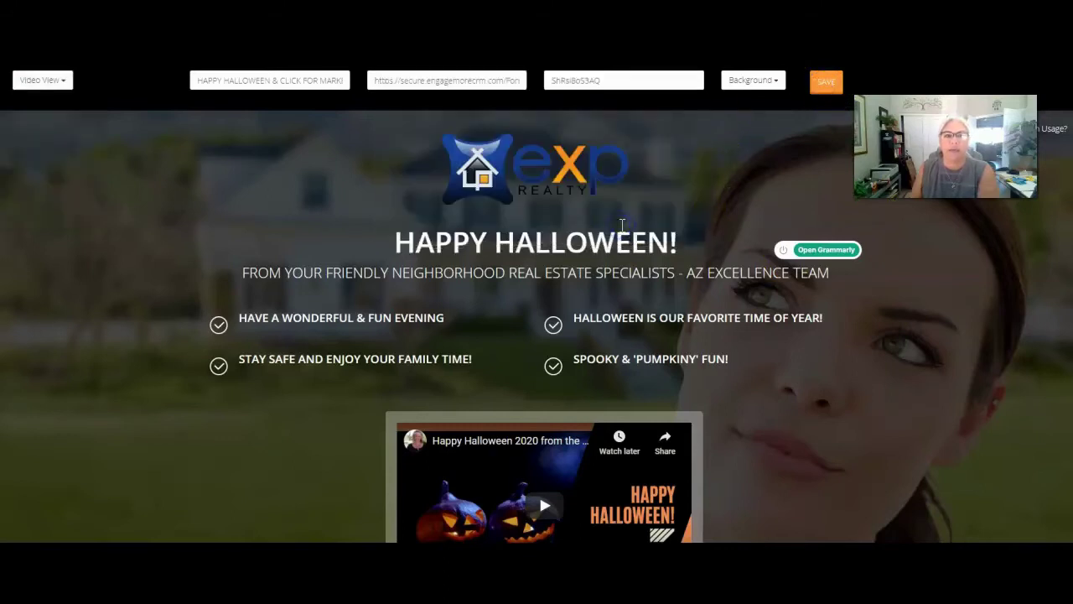
Step: Copy the live landing page's web address and switch the browser to fullscreen
left_click(548, 71)
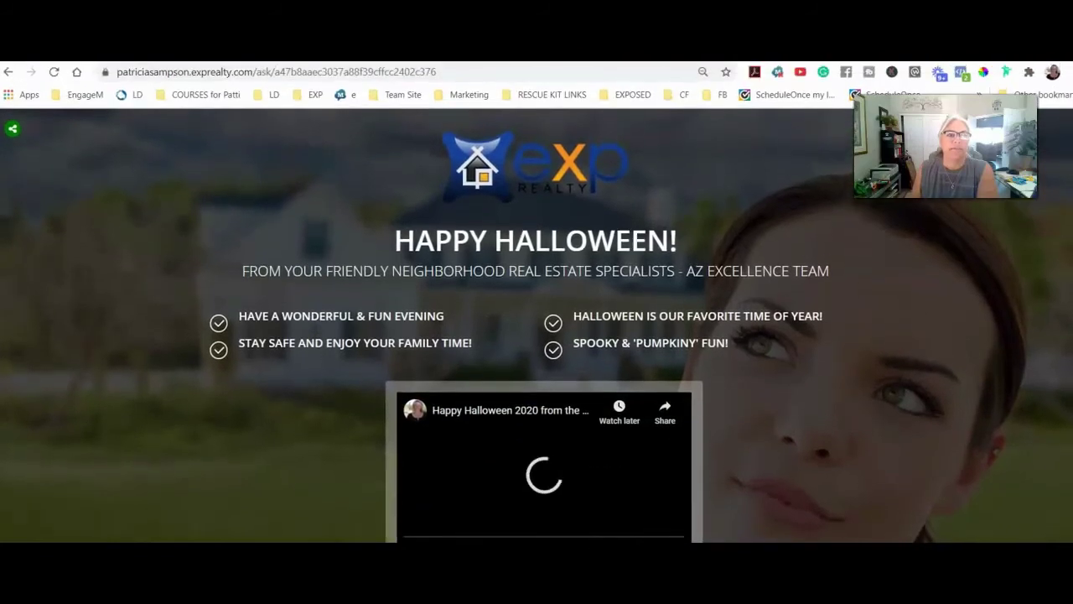
left_click_drag(436, 72, 90, 82)
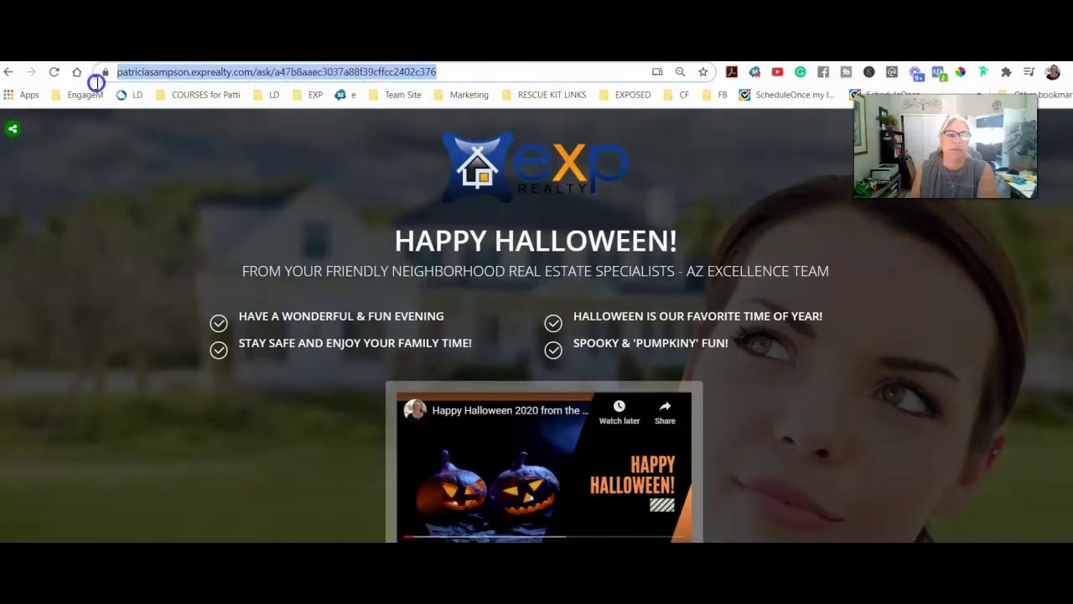
right_click(176, 71)
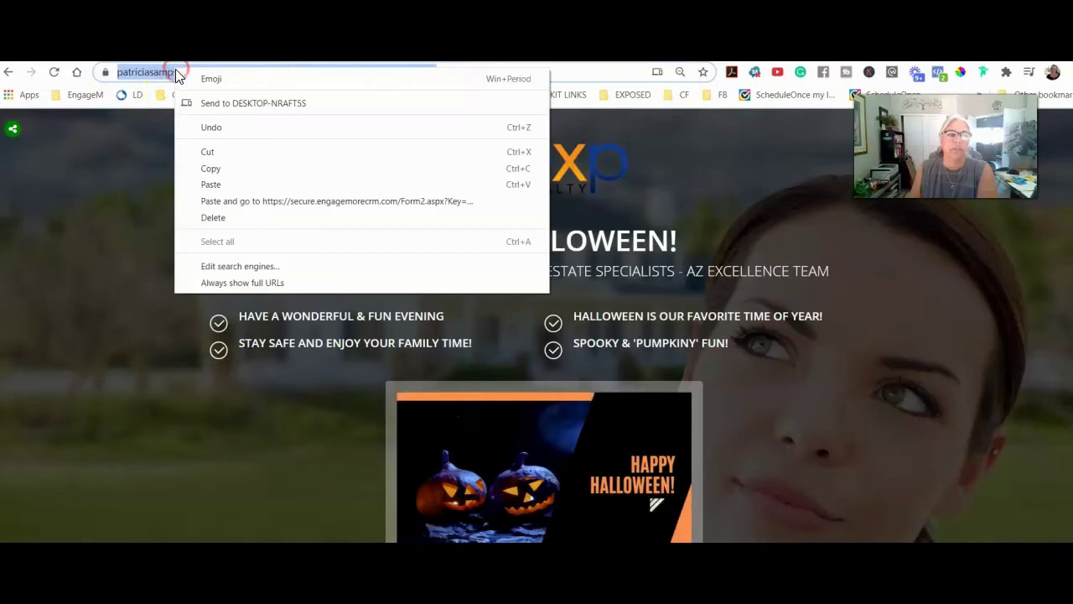
left_click(241, 170)
key("F11")
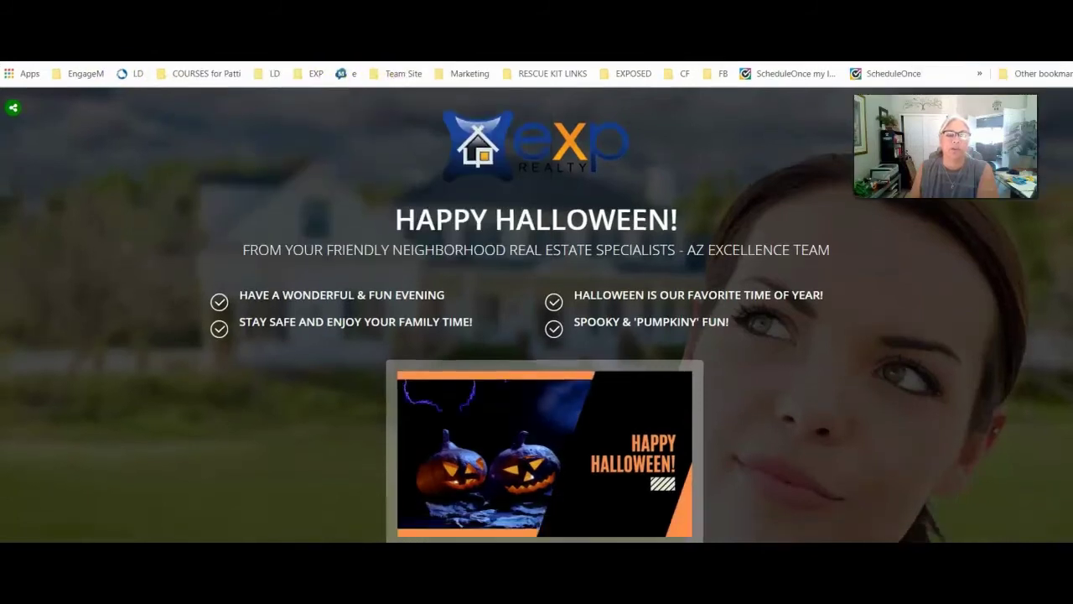
left_click(438, 176)
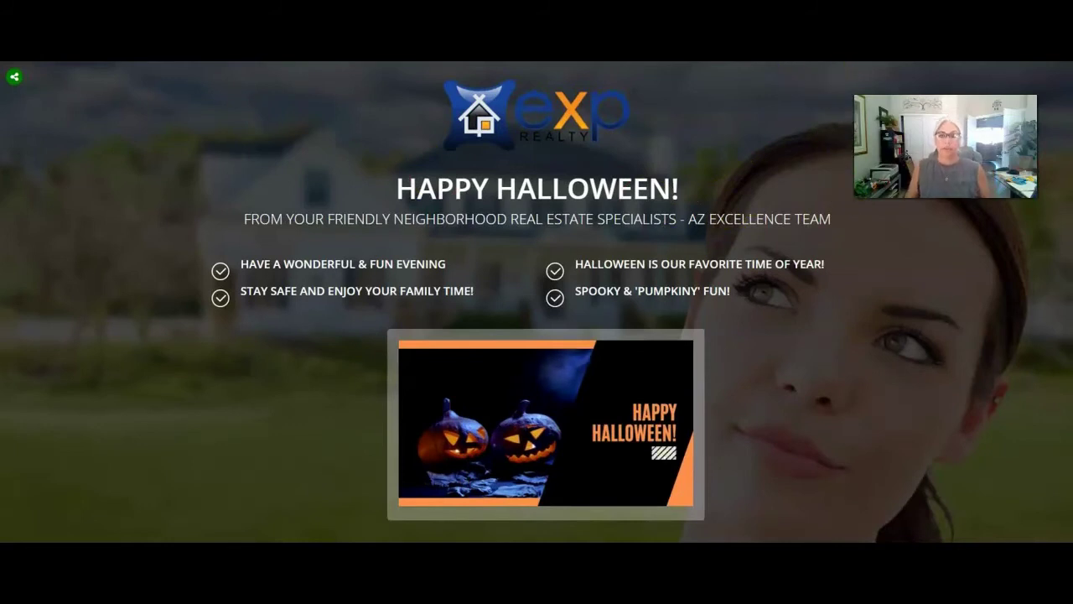
key("ctrl+t")
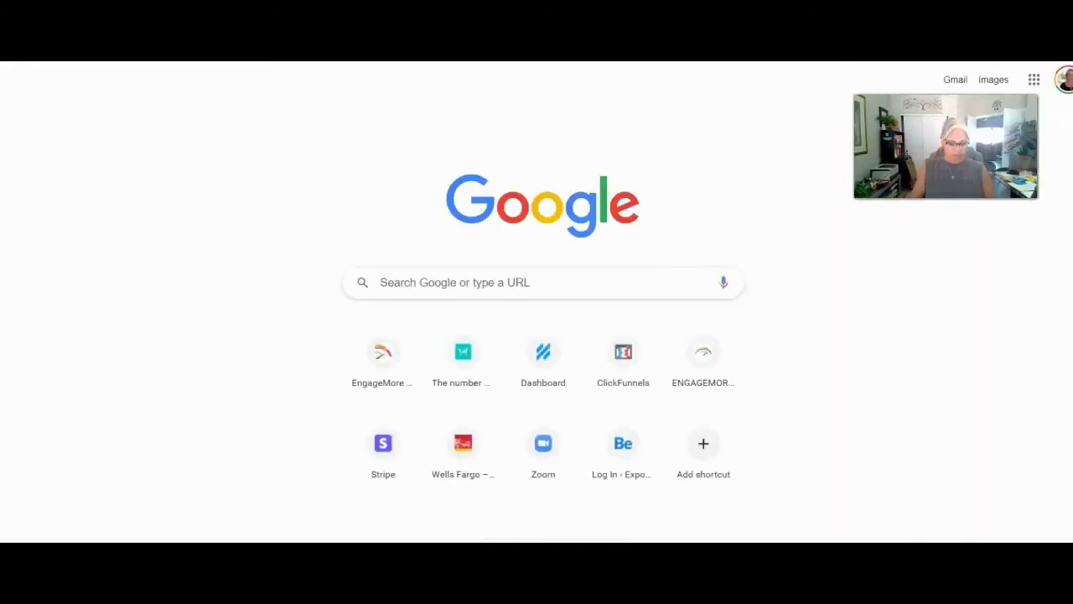
key("ctrl+w")
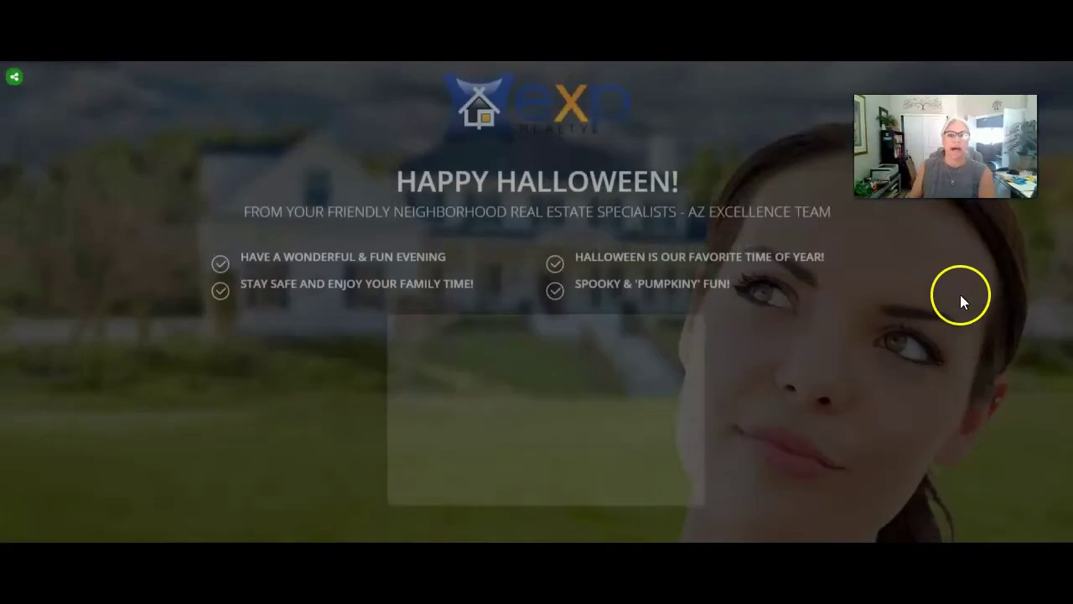
Step: Play the embedded Halloween video, then close the preview to return to Lead Engine
left_click(541, 411)
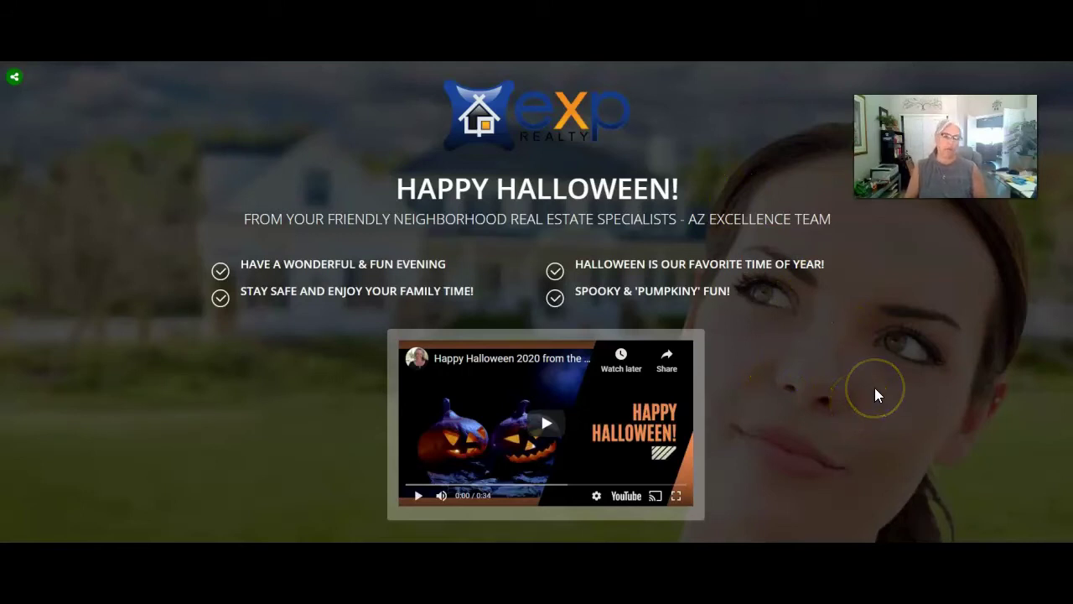
scroll(872, 377, "down", 2)
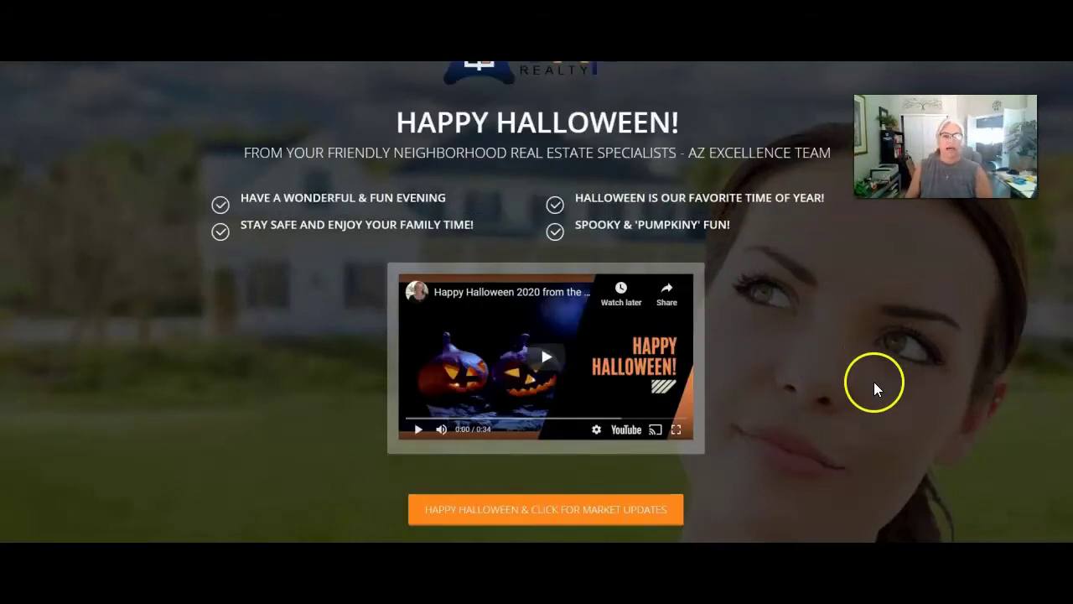
scroll(912, 394, "up", 2)
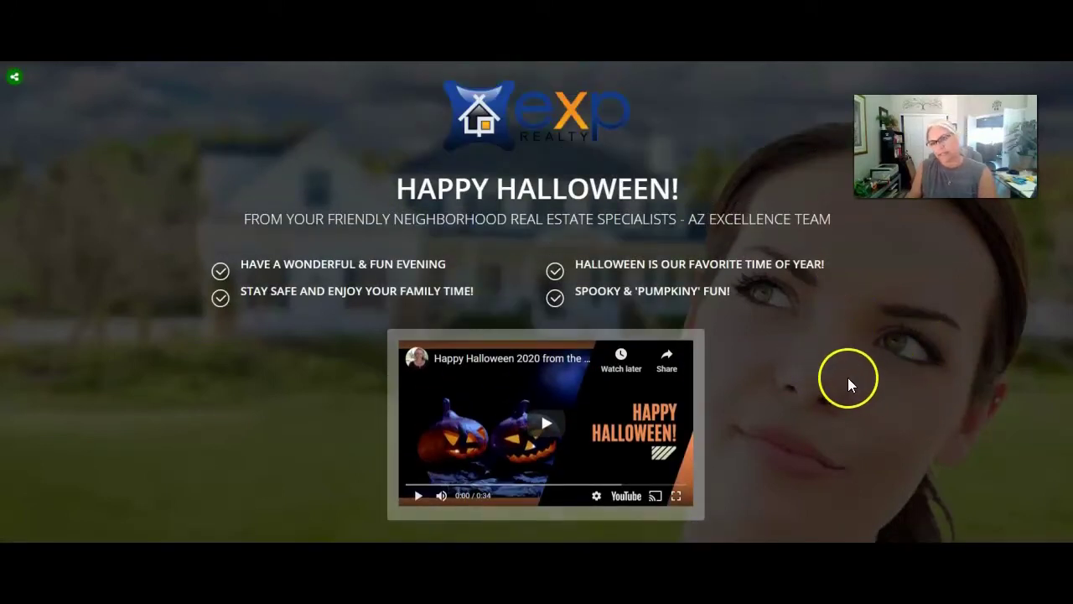
scroll(858, 377, "down", 1)
scroll(861, 379, "up", 1)
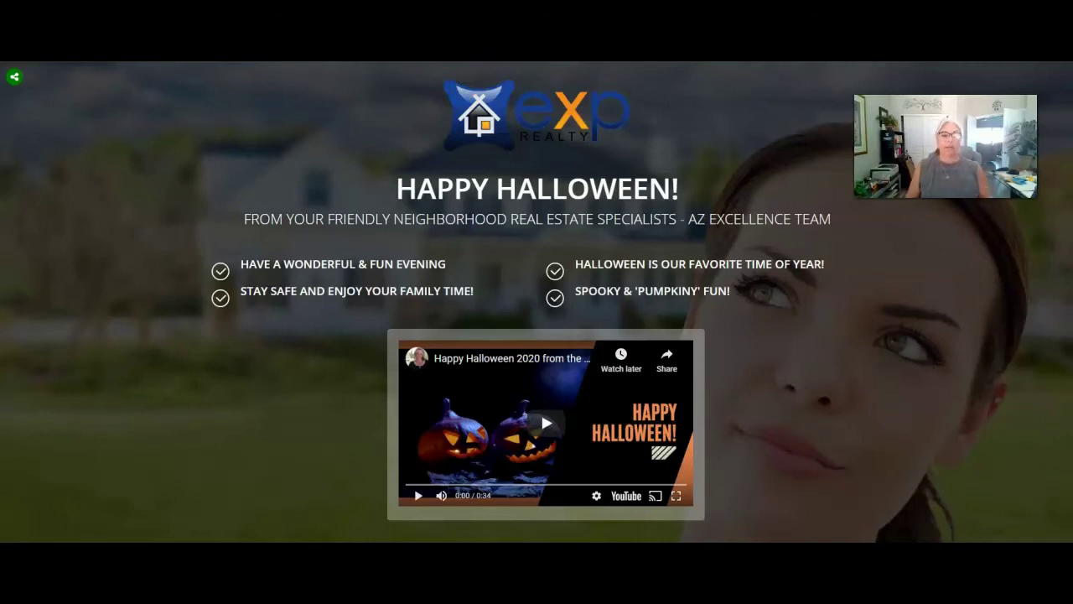
left_click(419, 500)
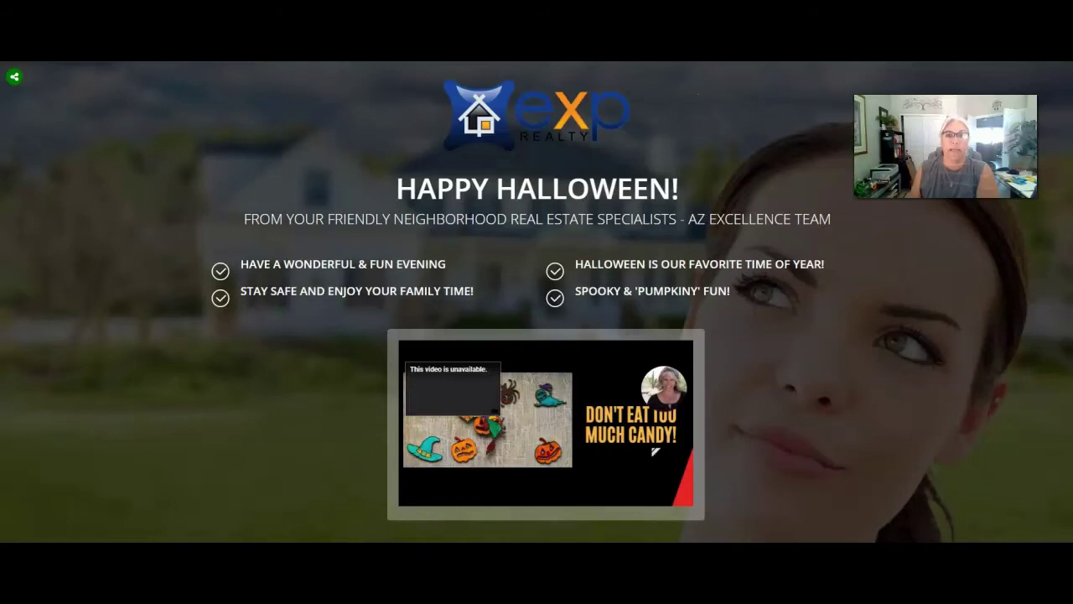
key("ctrl+w")
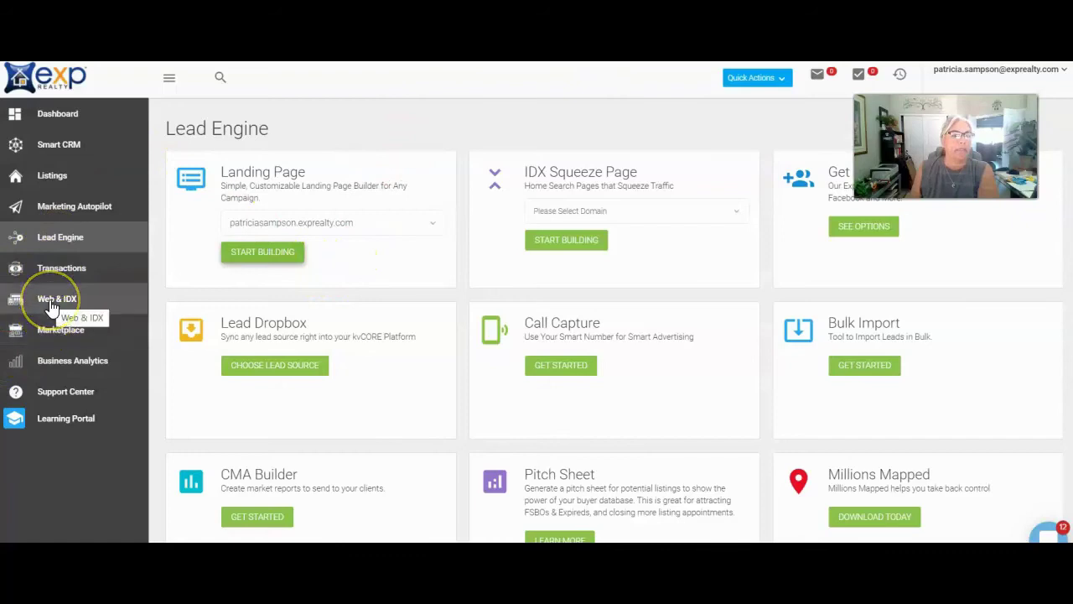
Step: Go to Marketing Autopilot's saved email templates list
left_click(89, 213)
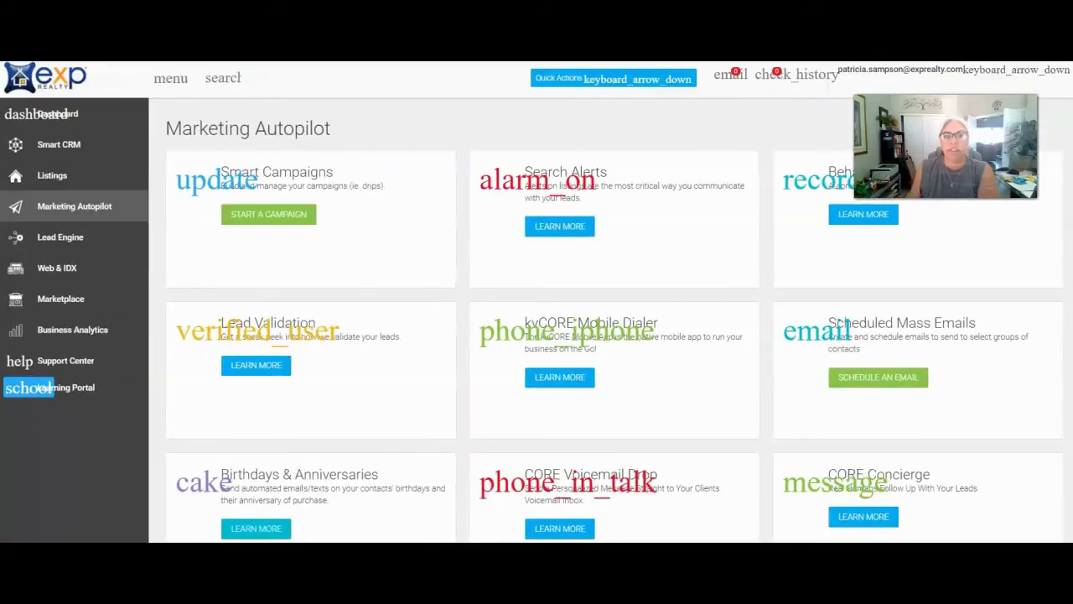
left_click(282, 220)
left_click(888, 209)
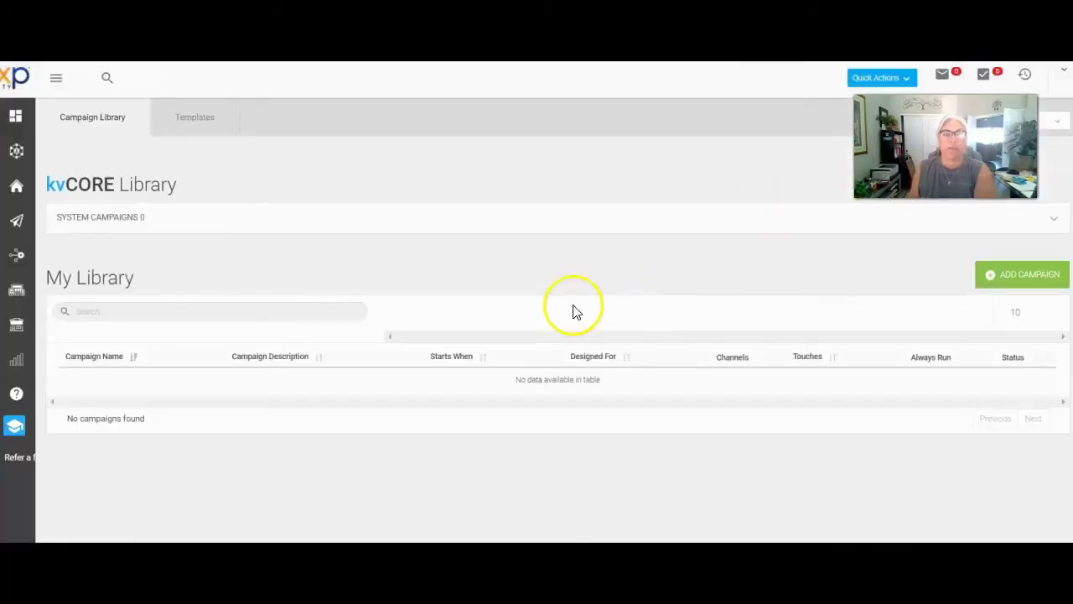
left_click(306, 121)
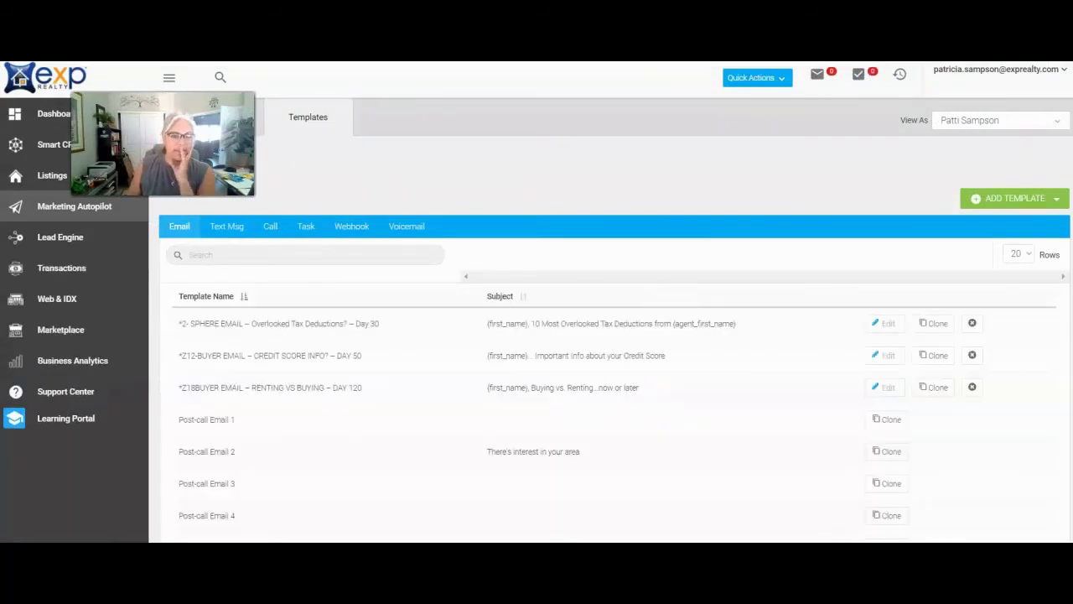
Step: Search templates for 'halloween' and clone Happy Halloween Video Email #1
left_click(266, 253)
type("hallloween")
left_click(441, 364)
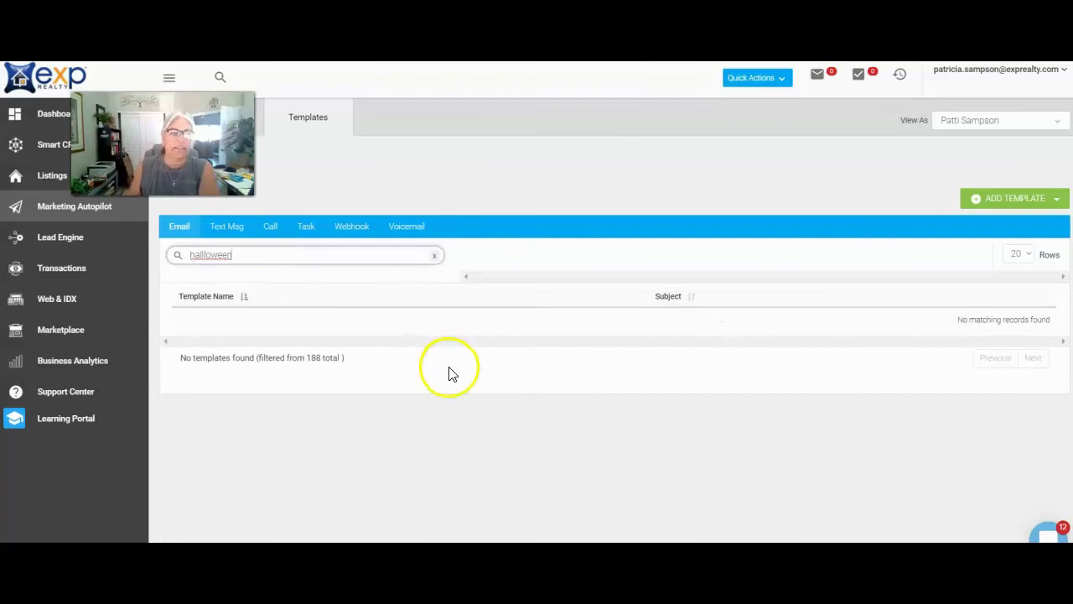
left_click(207, 255)
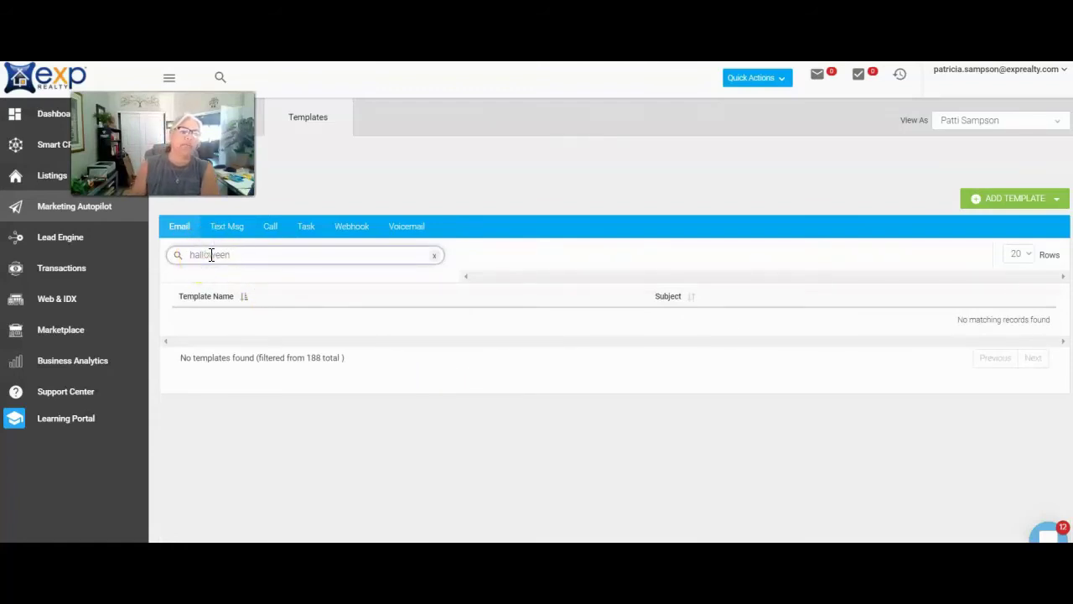
key("BackSpace")
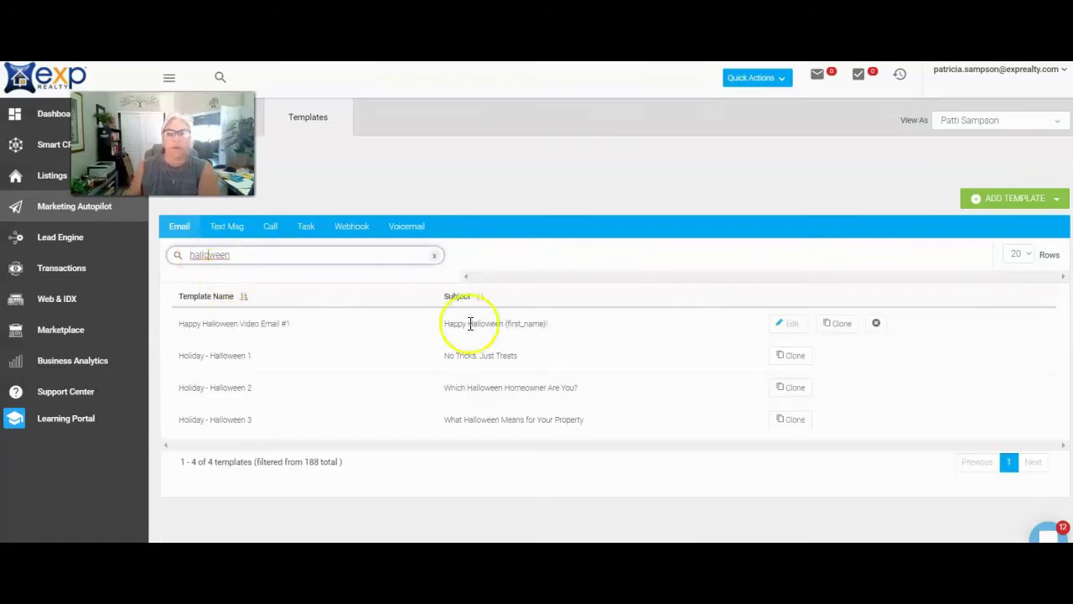
left_click(841, 327)
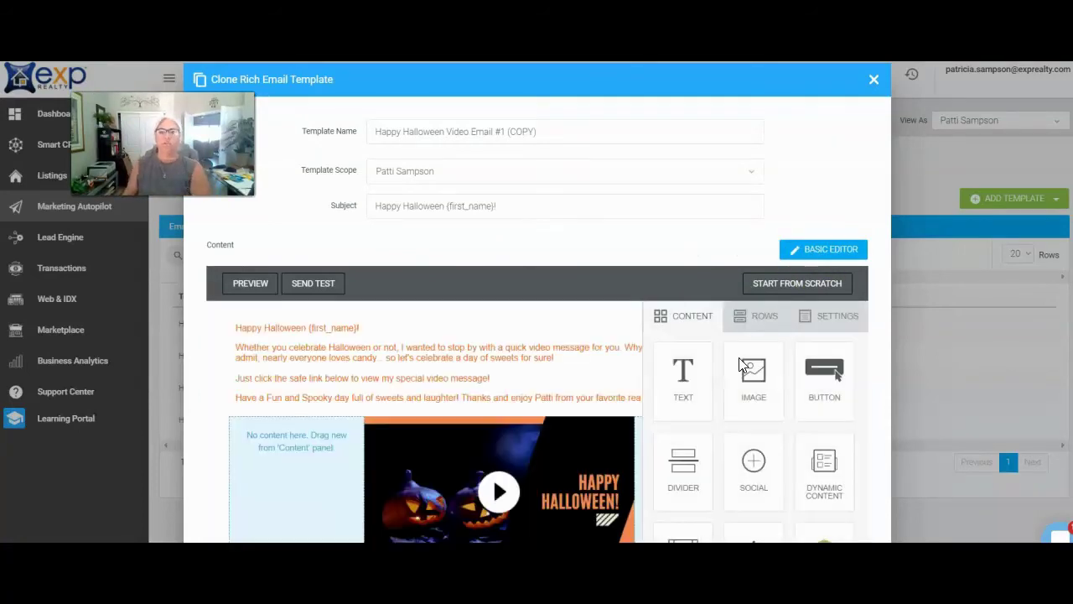
Step: Add an empty image block above the video row and narrow the content width to 655px
scroll(837, 375, "down", 3)
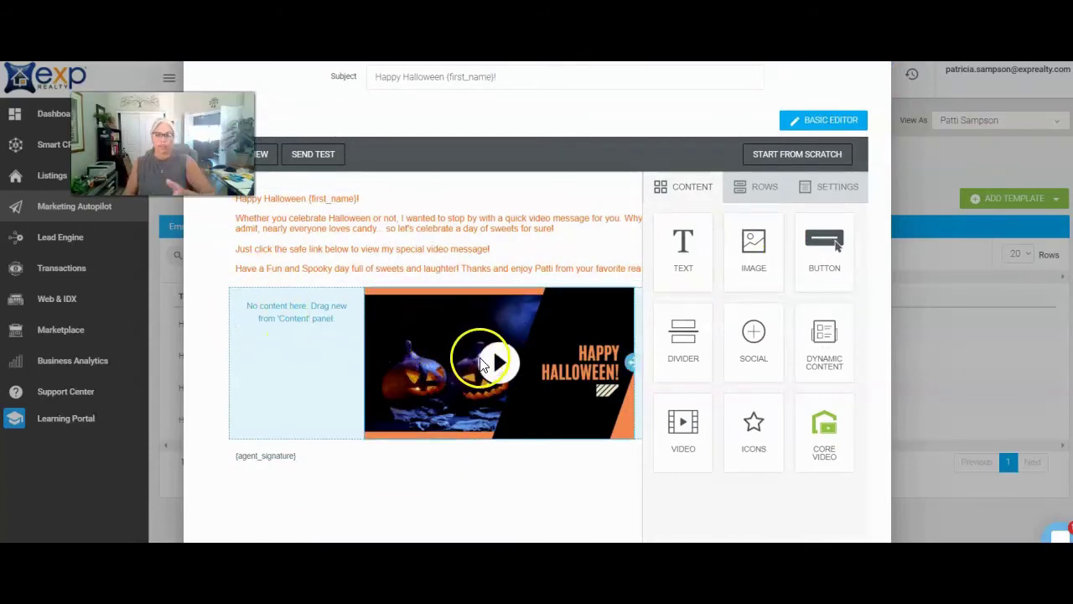
left_click_drag(751, 256, 641, 385)
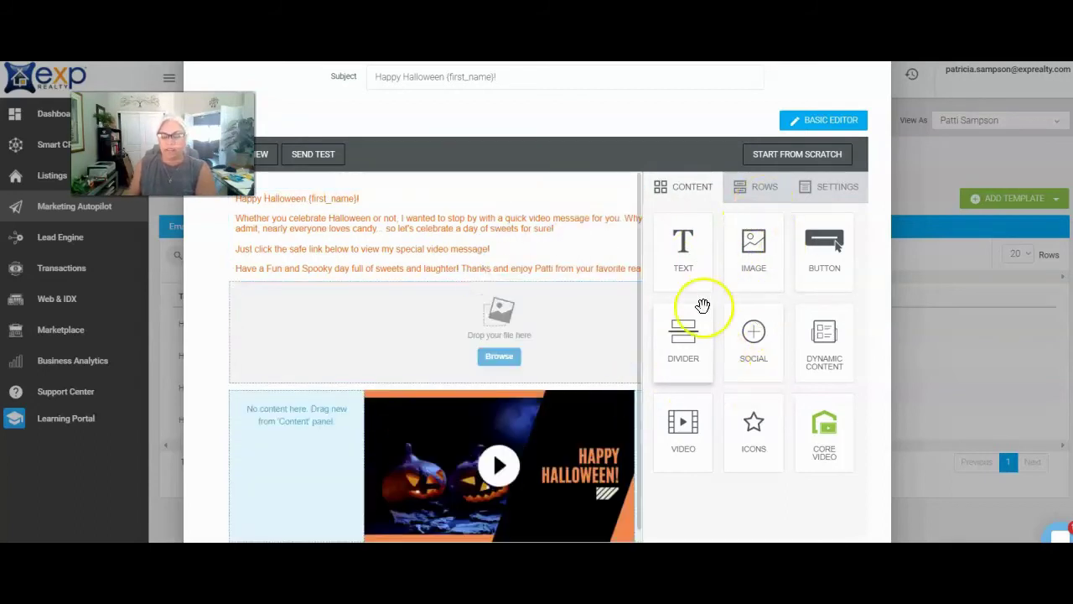
left_click(848, 188)
left_click_drag(824, 271, 736, 271)
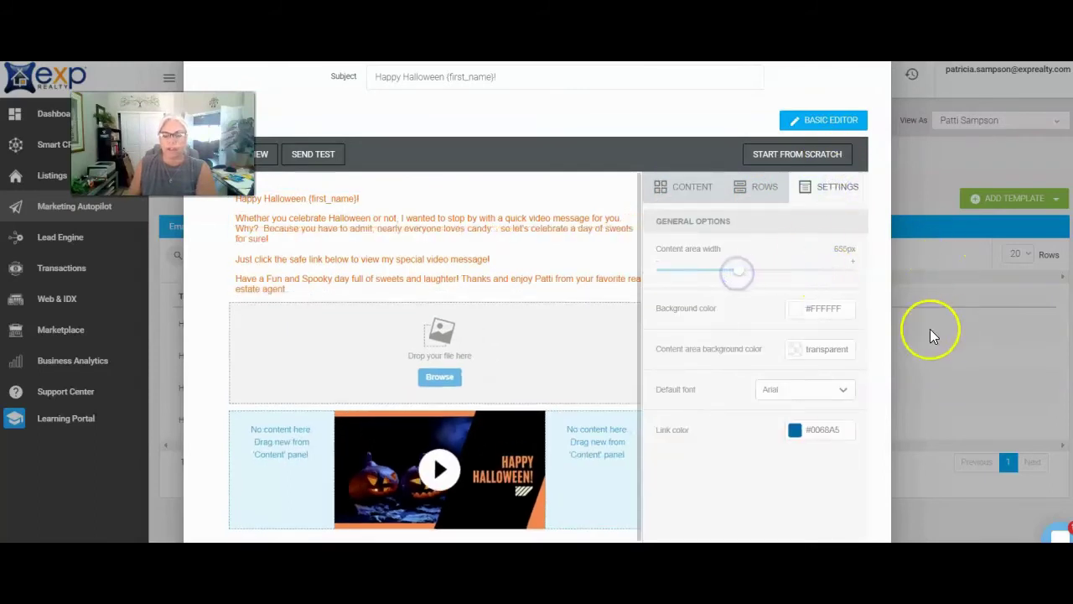
scroll(505, 400, "down", 1)
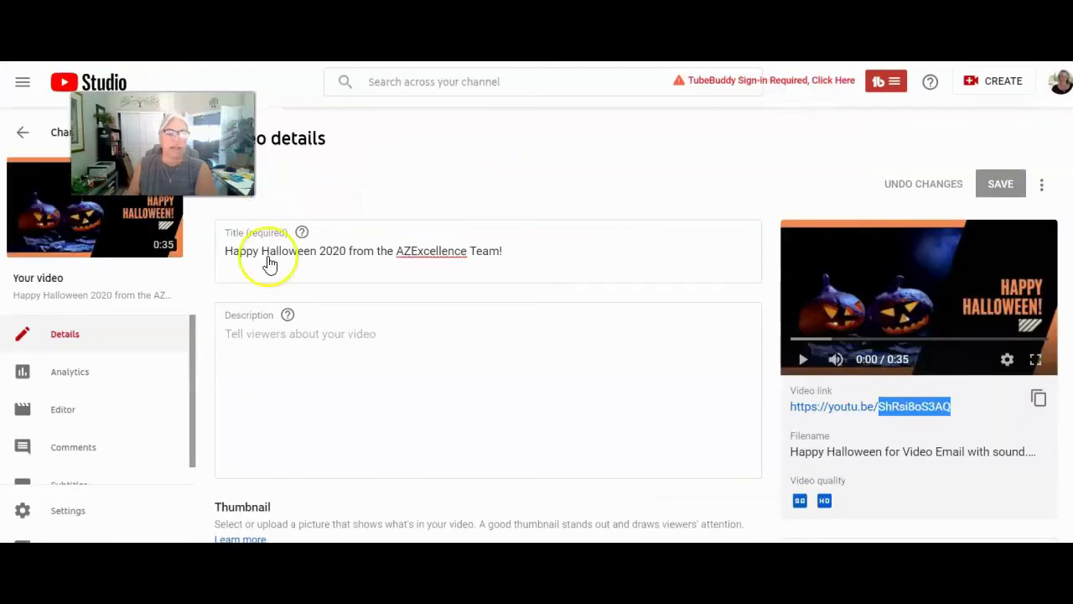
Step: Open the Happy Halloween 2020 video's youtu.be link on YouTube and pause it
left_click(919, 320)
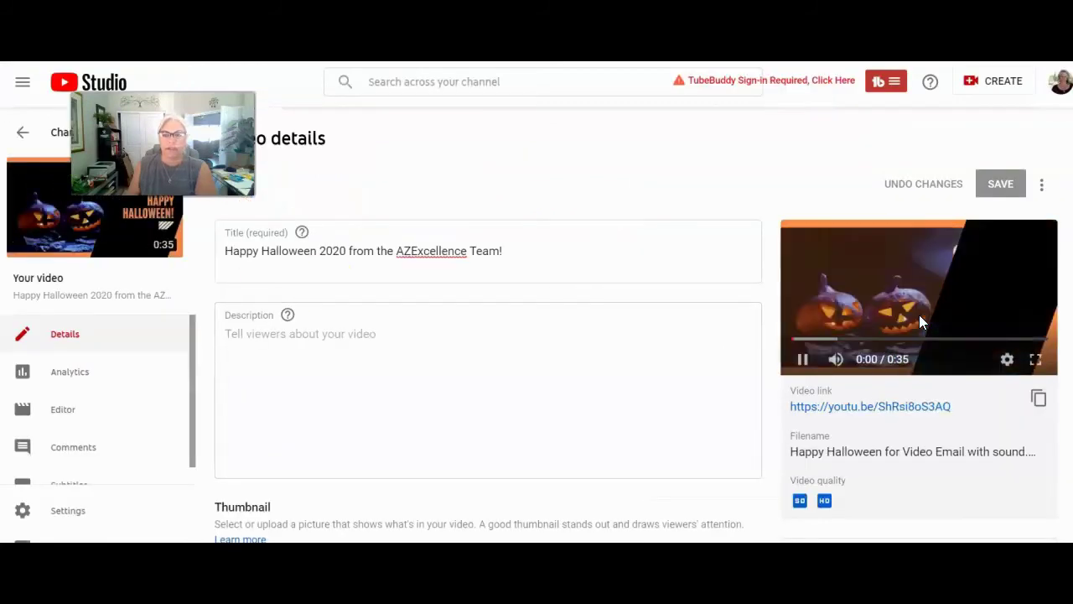
left_click(891, 407)
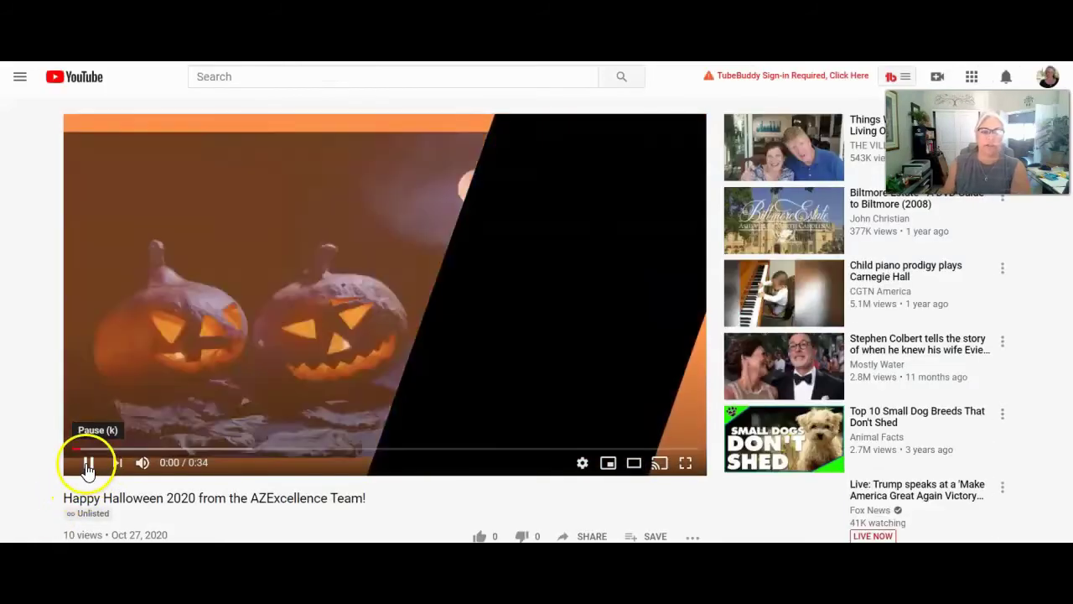
left_click(87, 463)
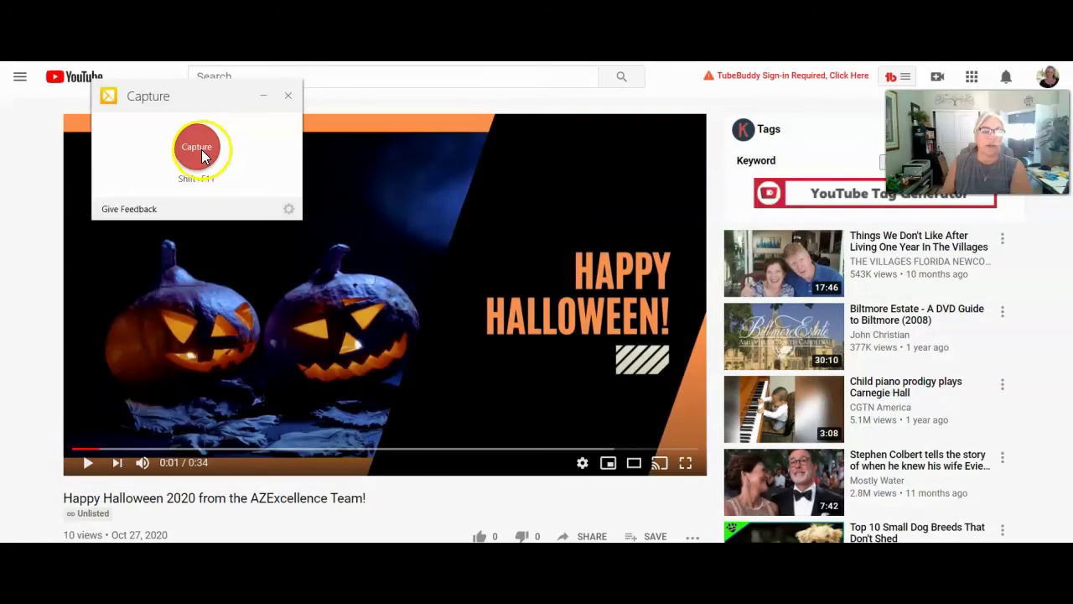
Step: Capture a screenshot of the Halloween video frame with TechSmith Capture
left_click(202, 154)
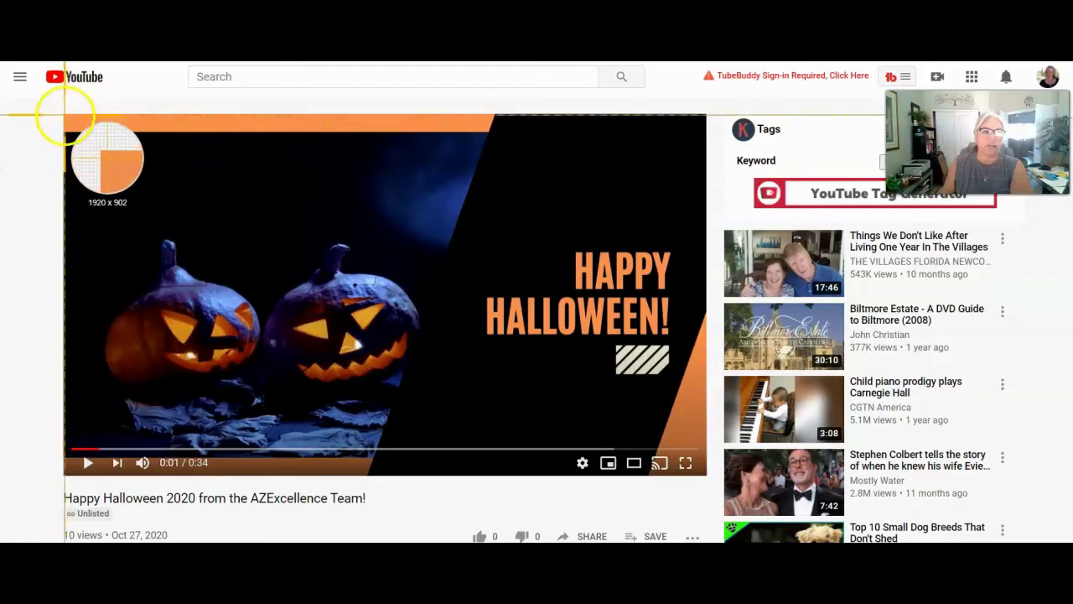
left_click_drag(65, 115, 706, 475)
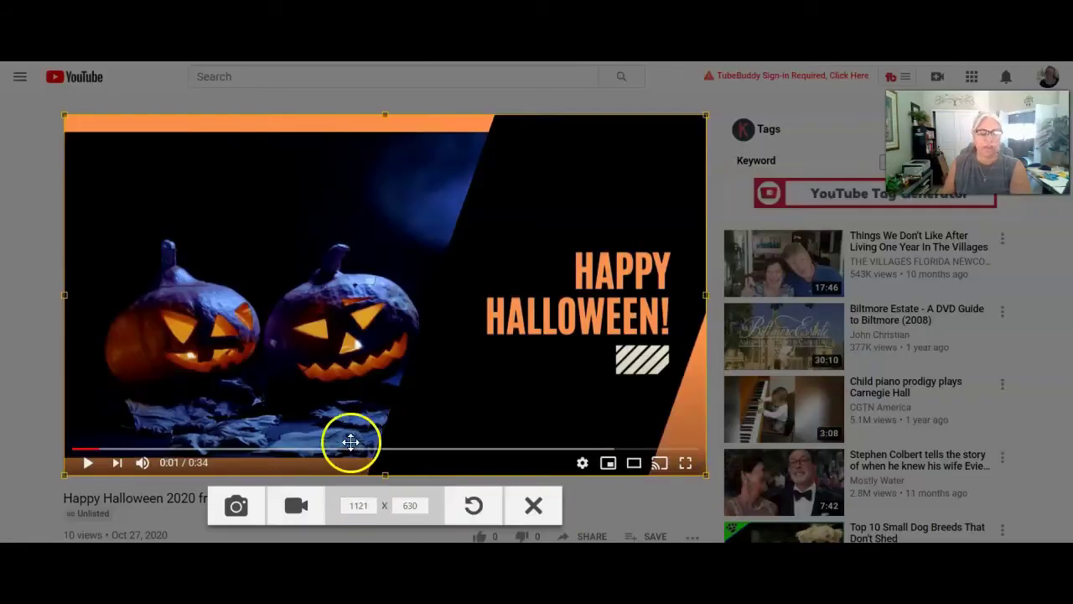
left_click(234, 506)
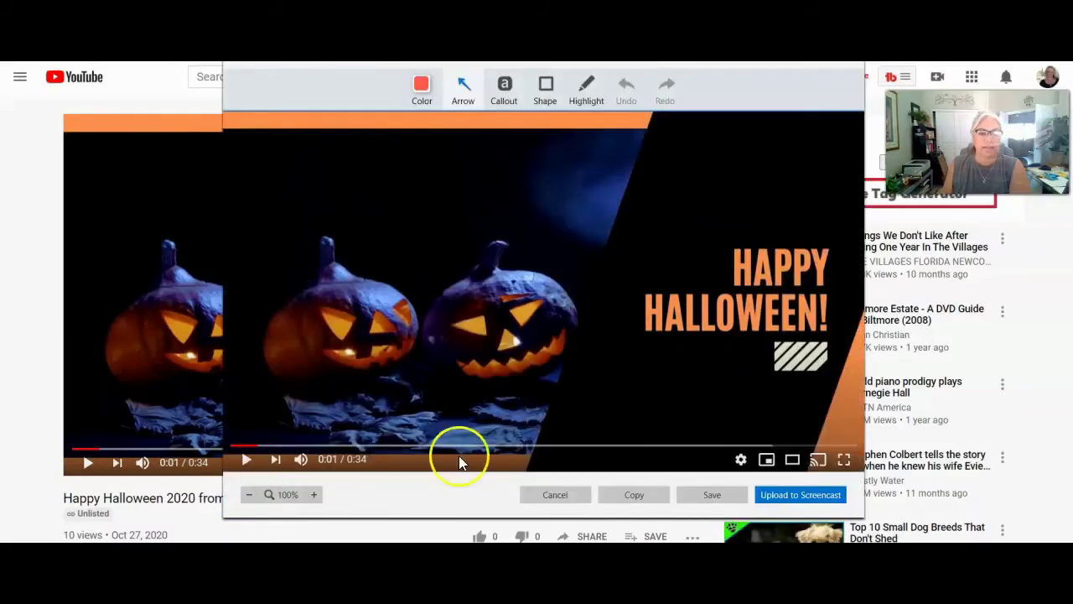
Step: Save the screenshot to the Desktop as Halloween Thumbnail PNG and close the preview
left_click(711, 494)
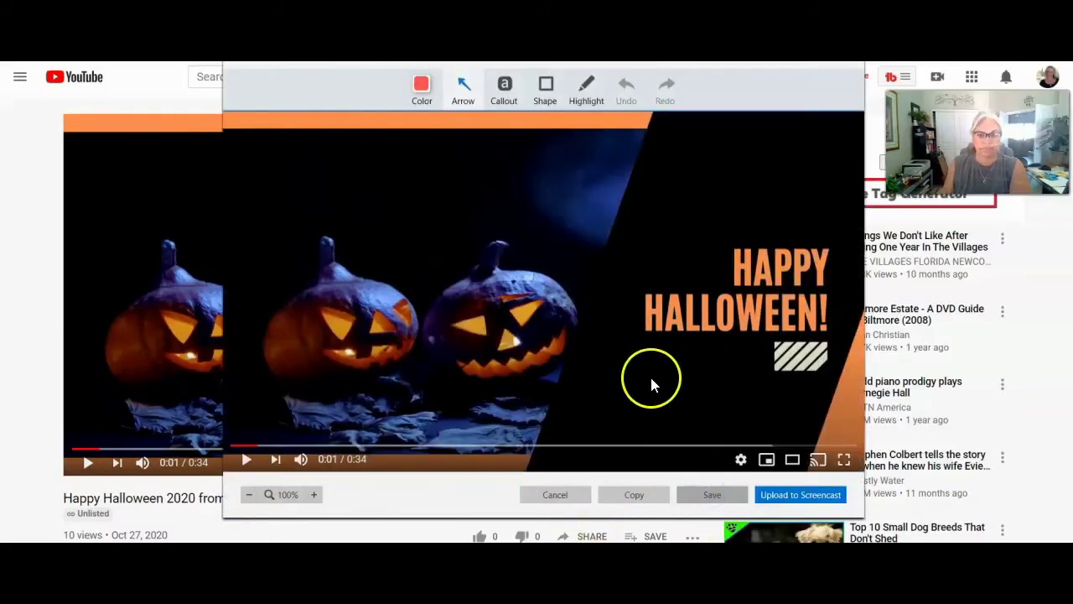
left_click_drag(369, 239, 359, 89)
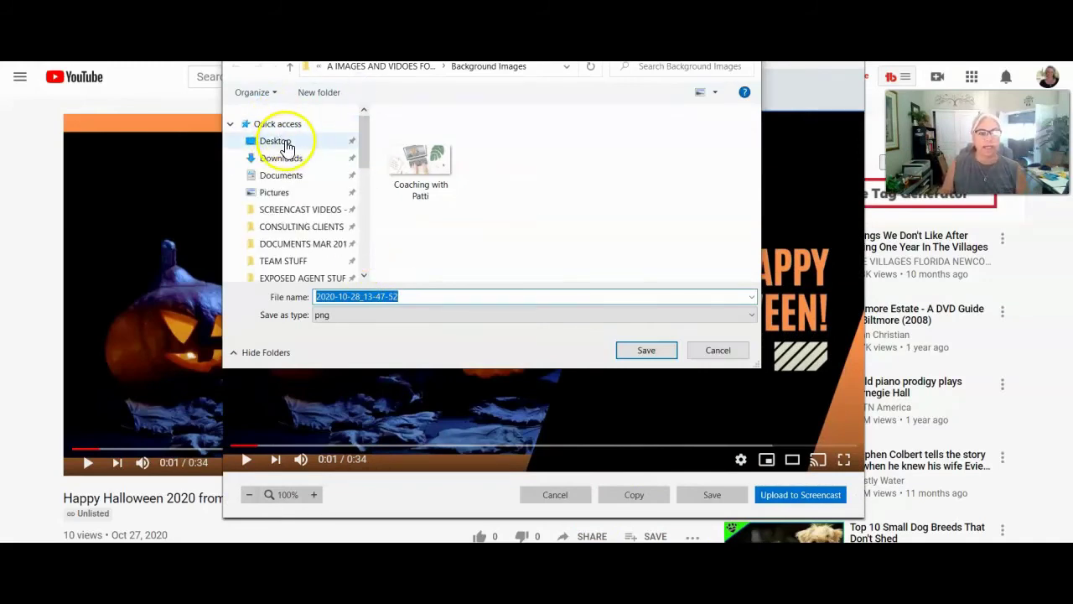
left_click(286, 144)
left_click(408, 297)
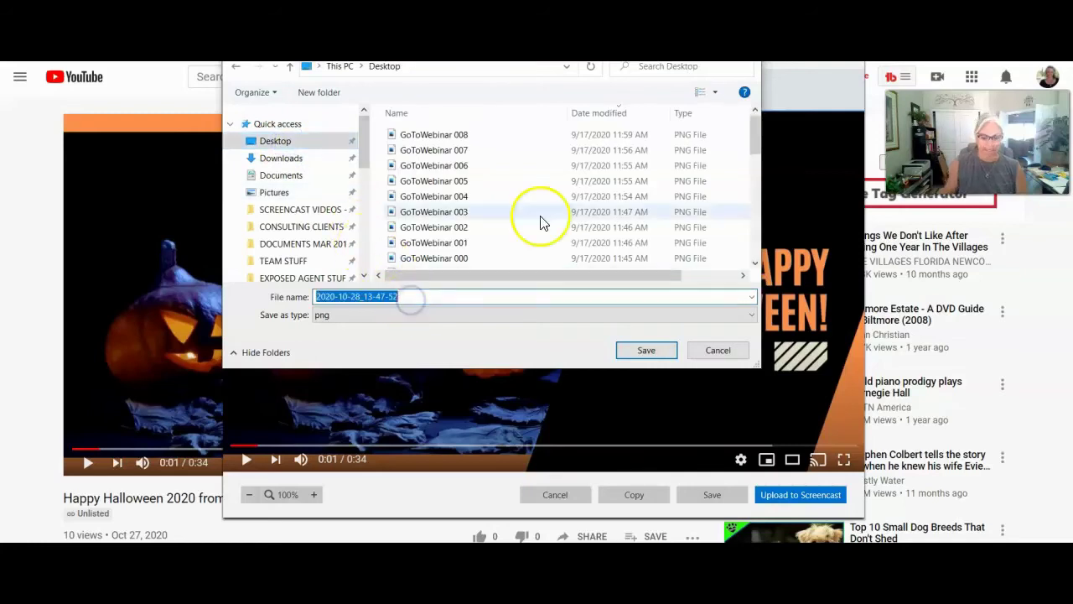
type("Halloween Thumbnail")
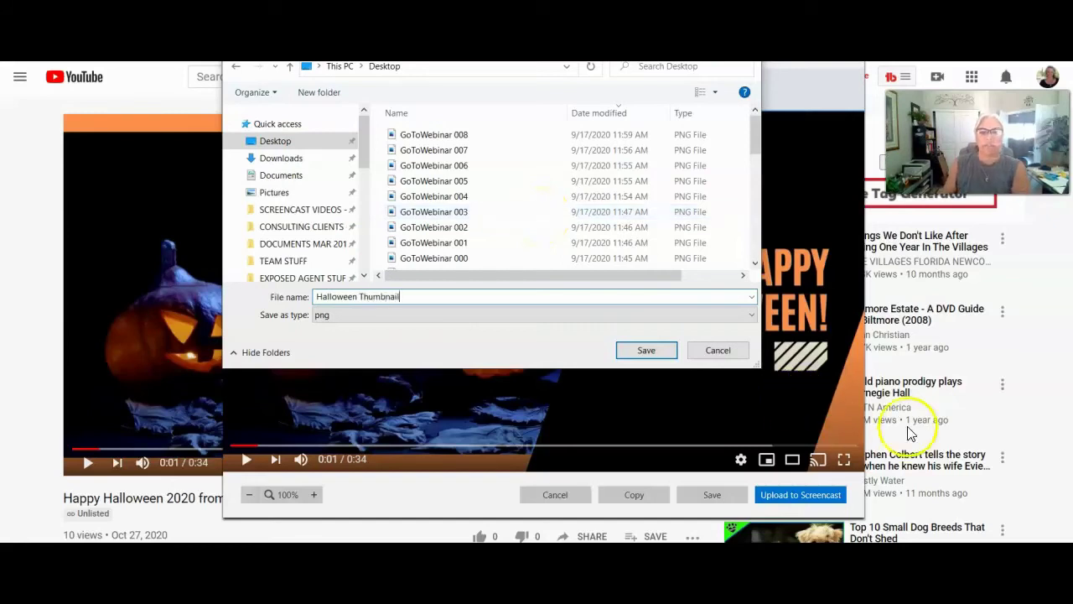
left_click(646, 350)
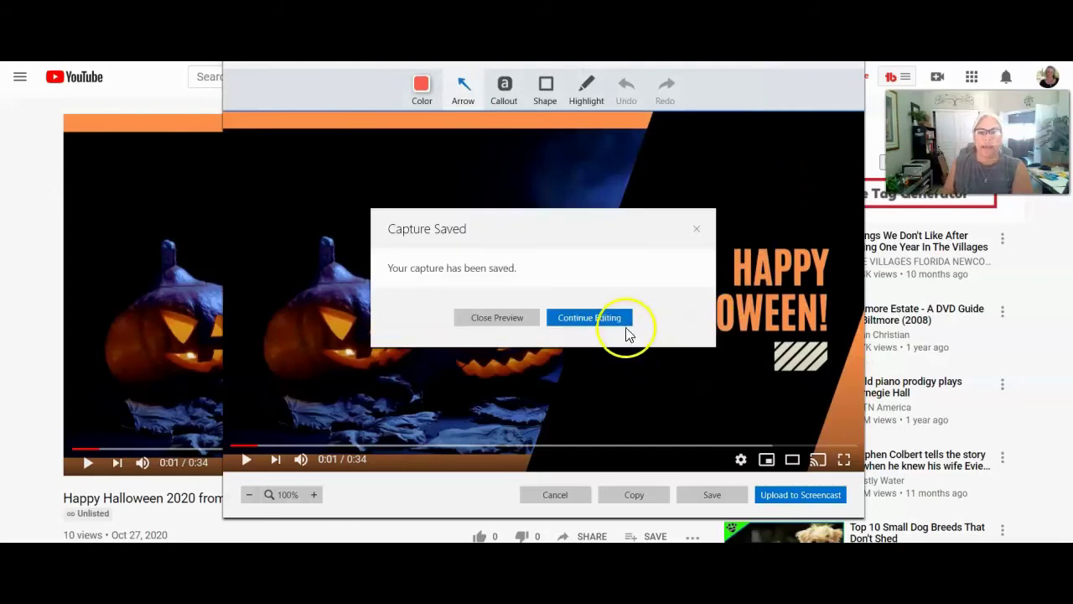
left_click(696, 229)
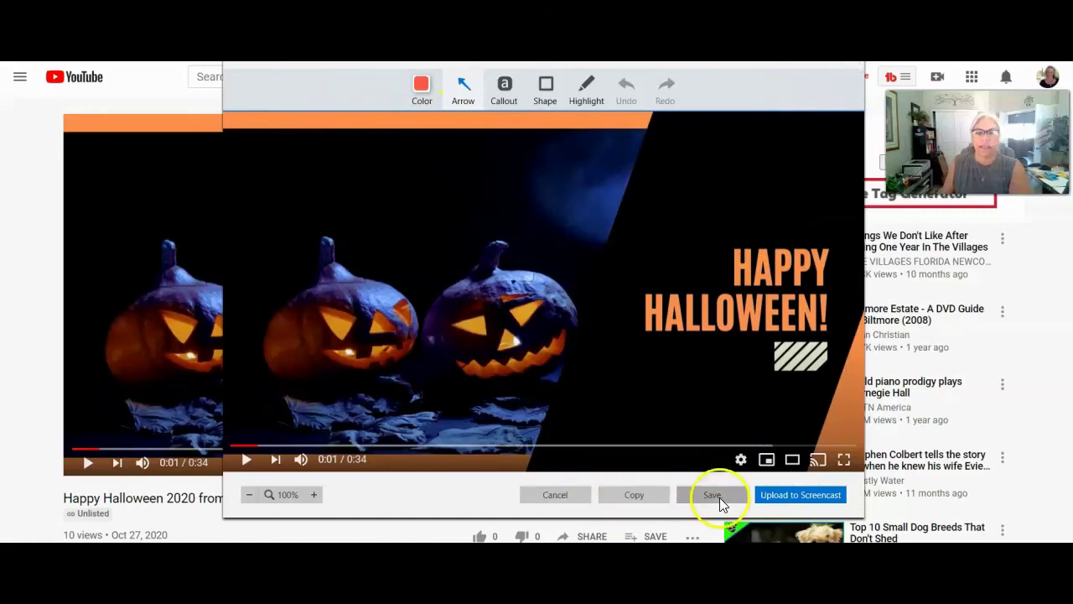
left_click(563, 495)
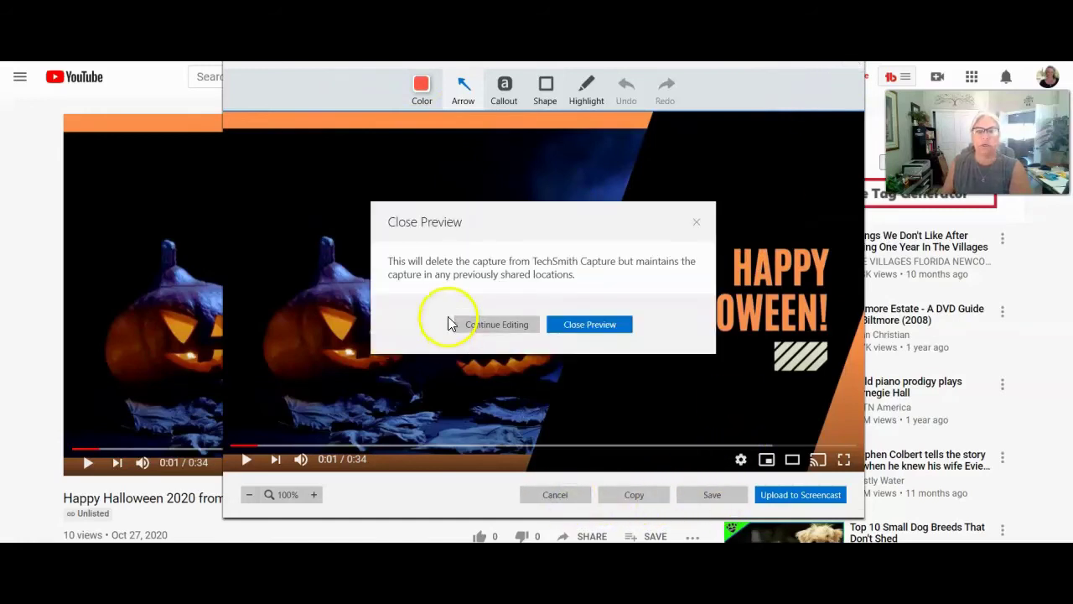
left_click(587, 324)
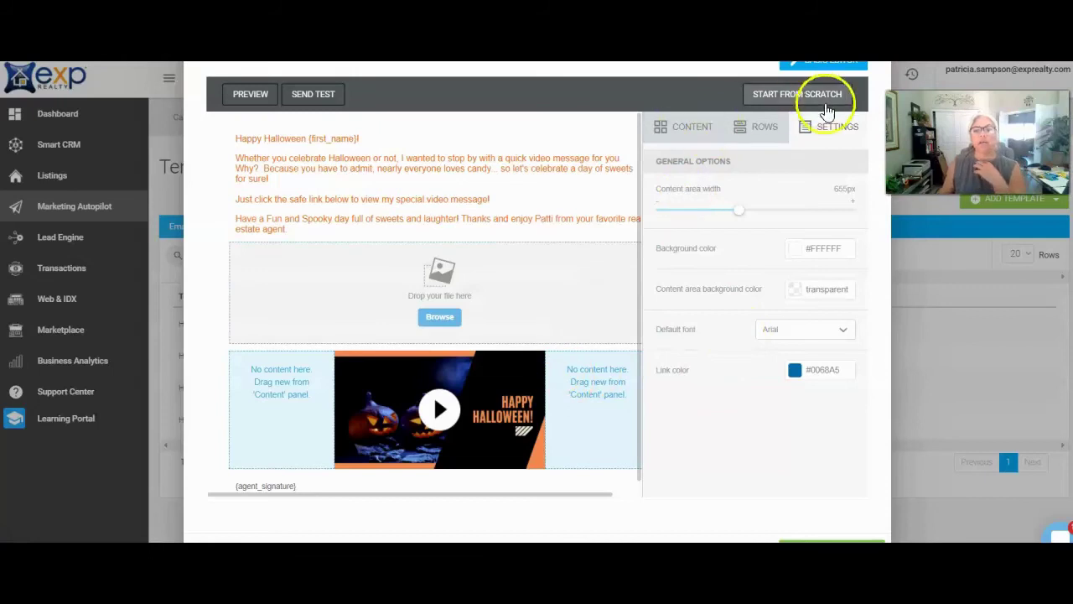
Step: Narrow the content area width slightly and delete the email's existing video block
left_click_drag(743, 209, 715, 210)
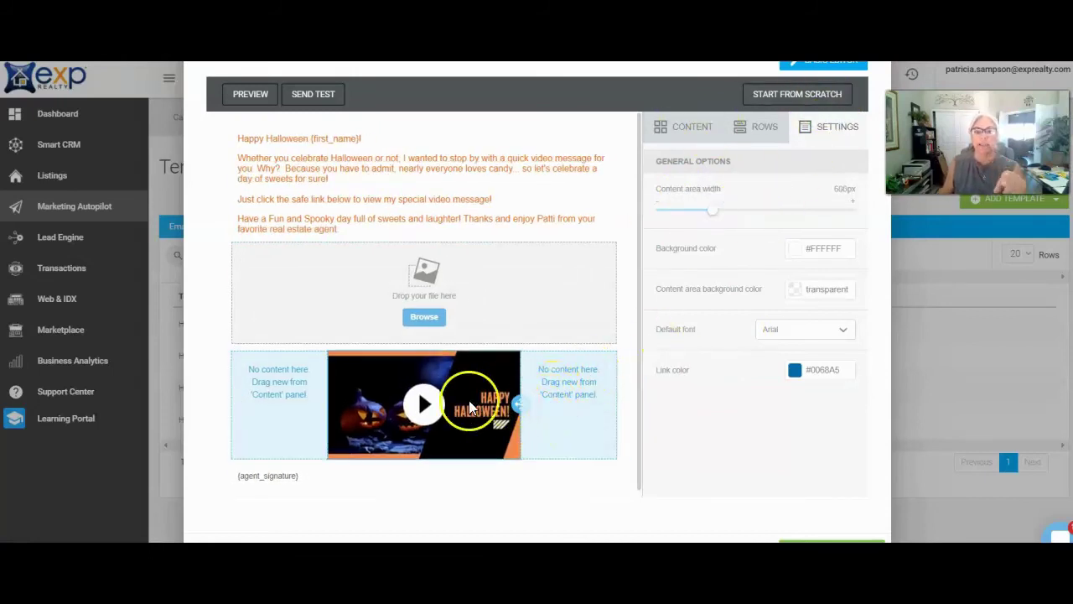
left_click(520, 405)
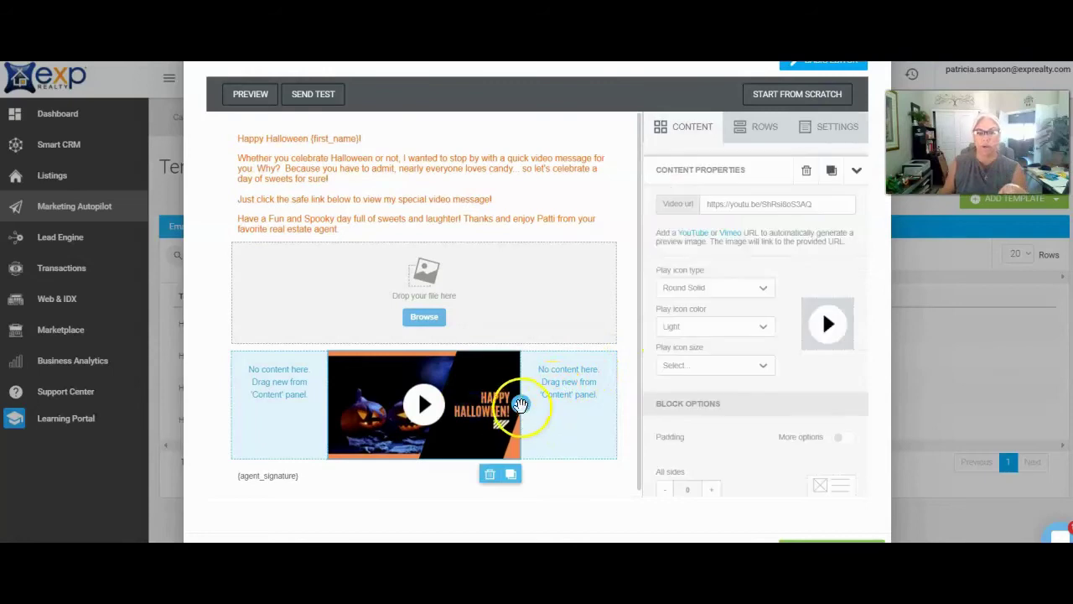
left_click(491, 478)
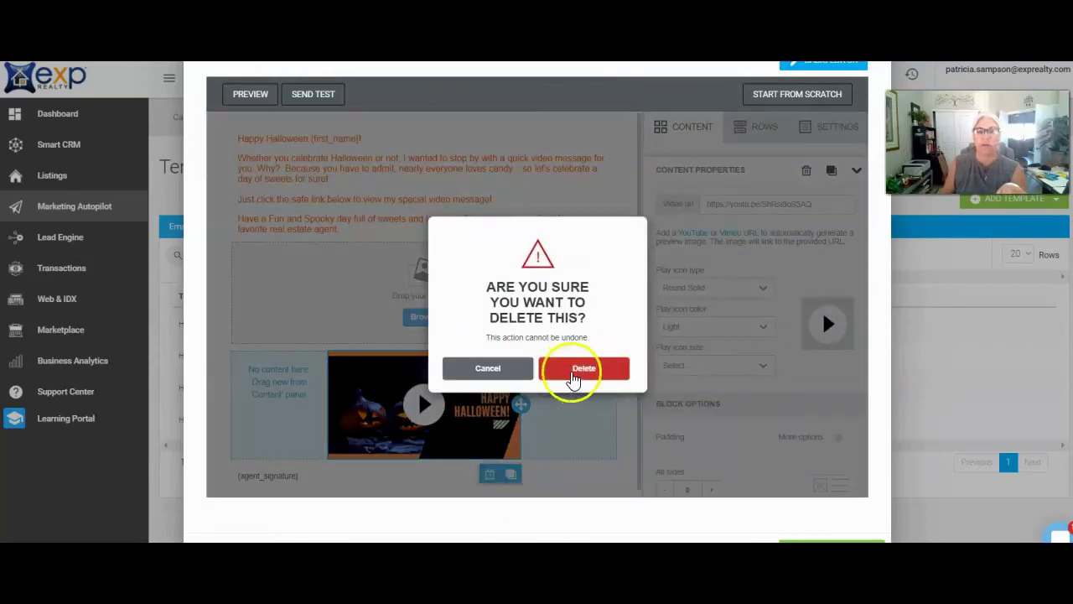
left_click(587, 375)
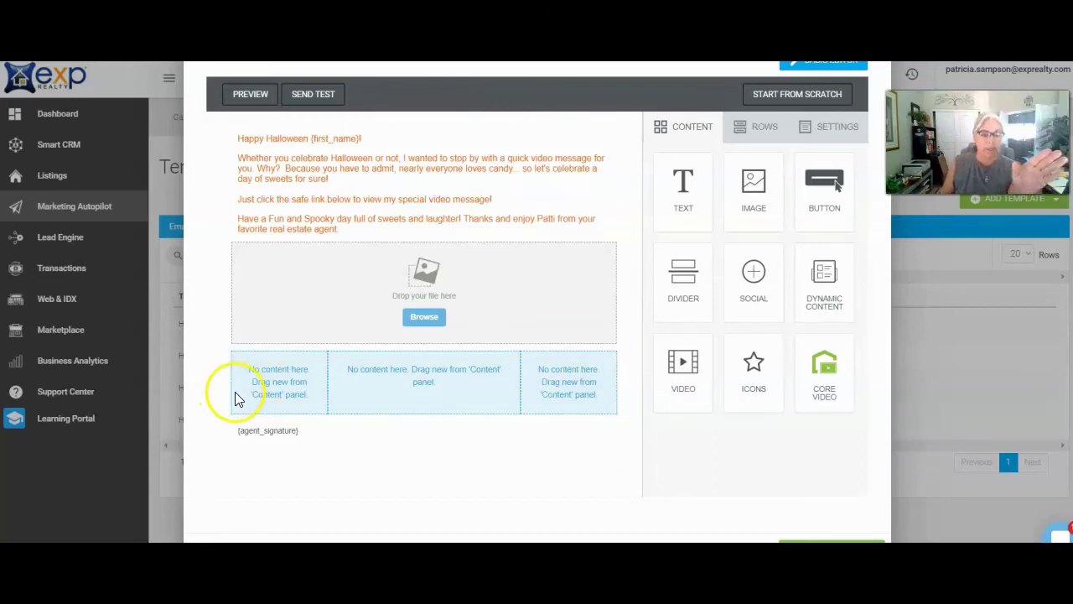
Step: Upload Halloween Thumbnail from the Desktop via the file manager and insert it into the image block
mouse_move(230, 381)
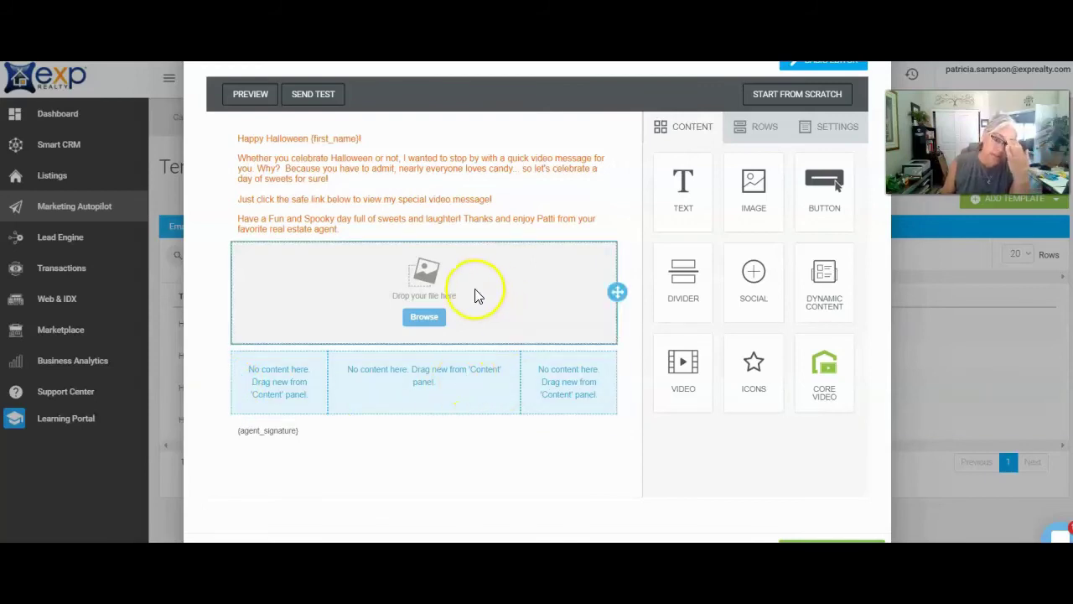
left_click(427, 319)
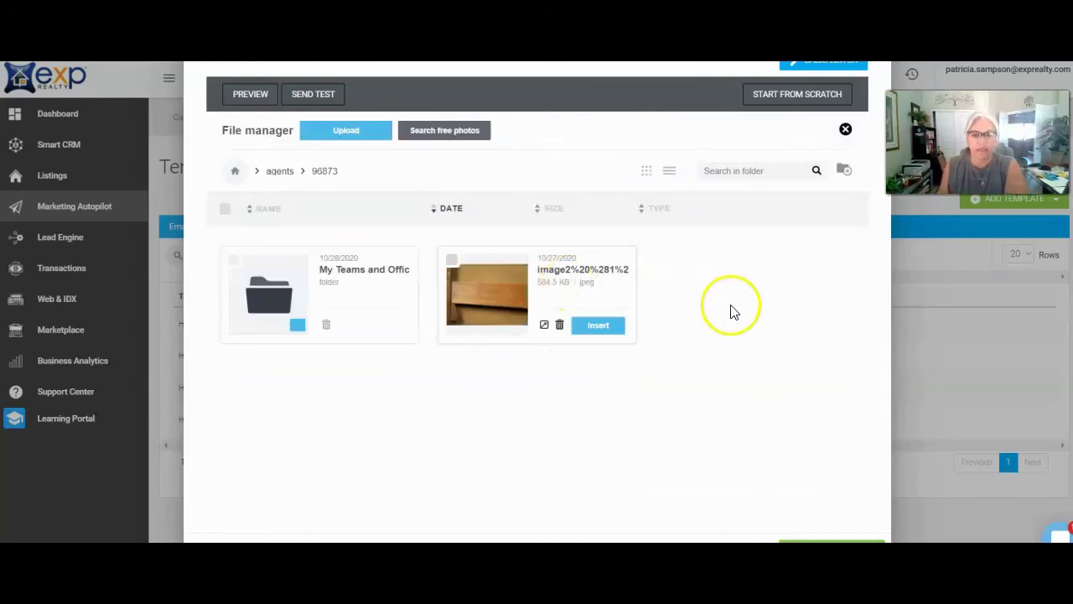
left_click(347, 132)
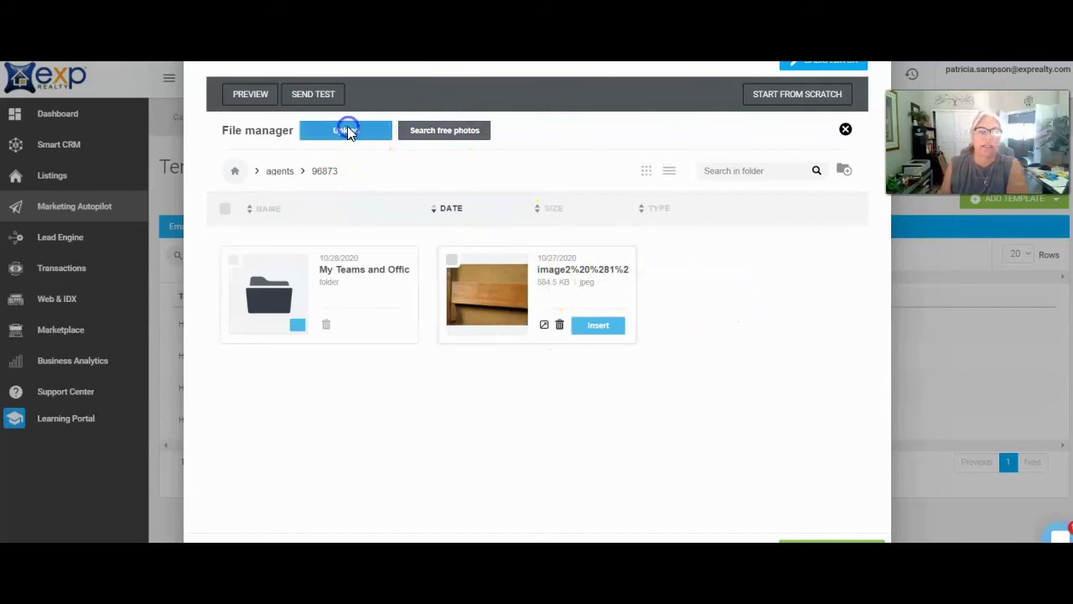
left_click(205, 263)
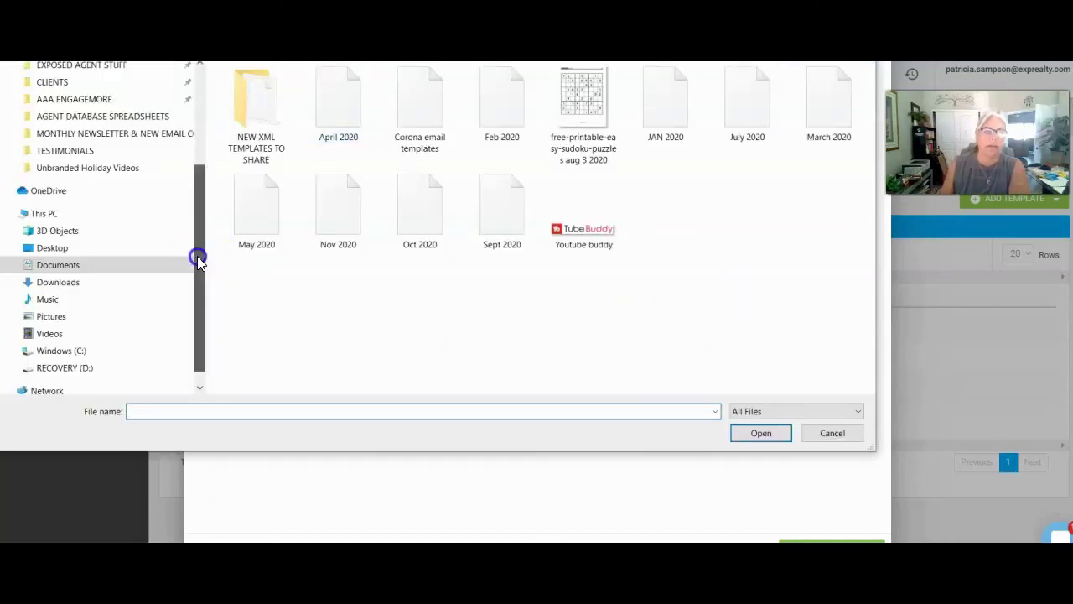
left_click_drag(204, 240, 199, 194)
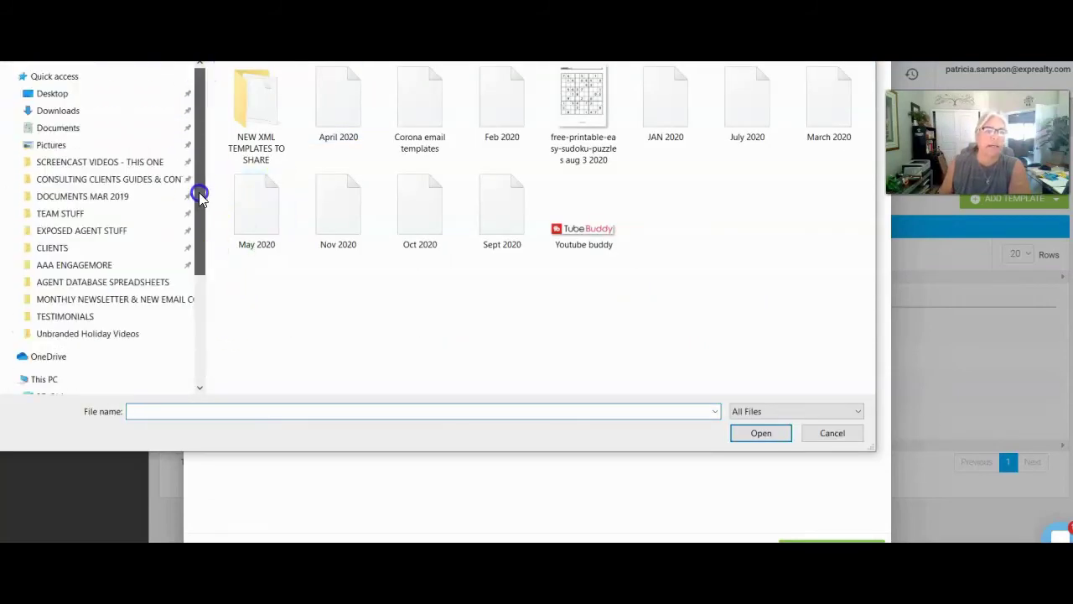
left_click(60, 93)
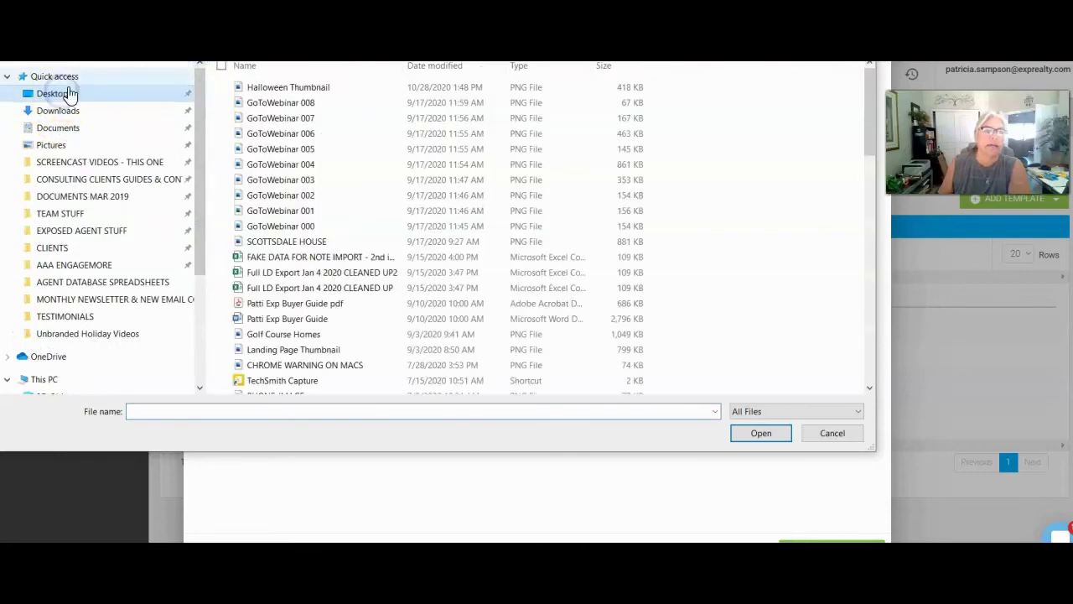
left_click(289, 87)
left_click(778, 434)
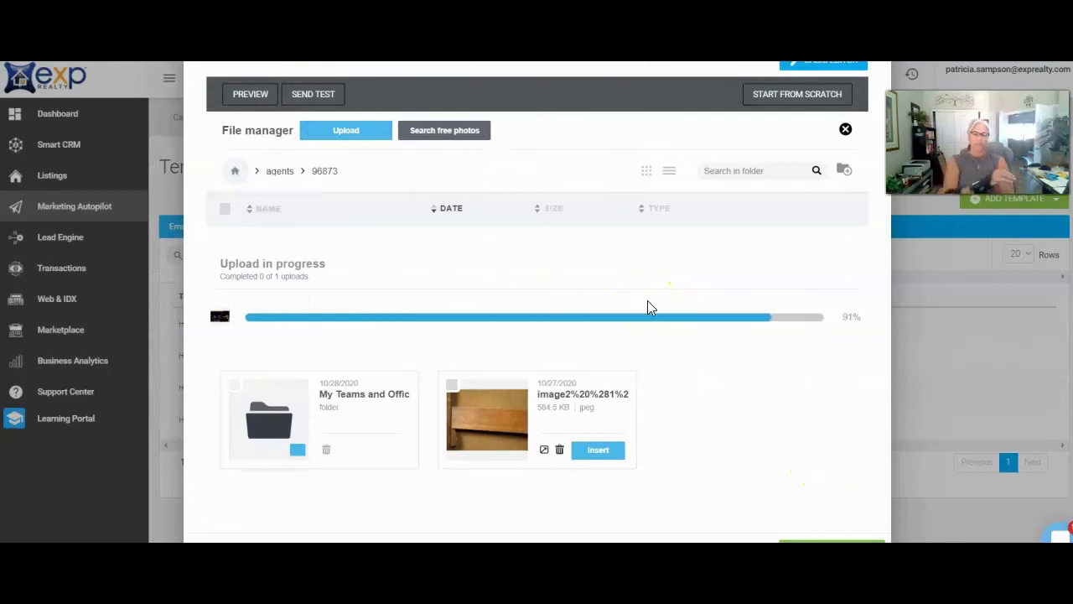
left_click(685, 389)
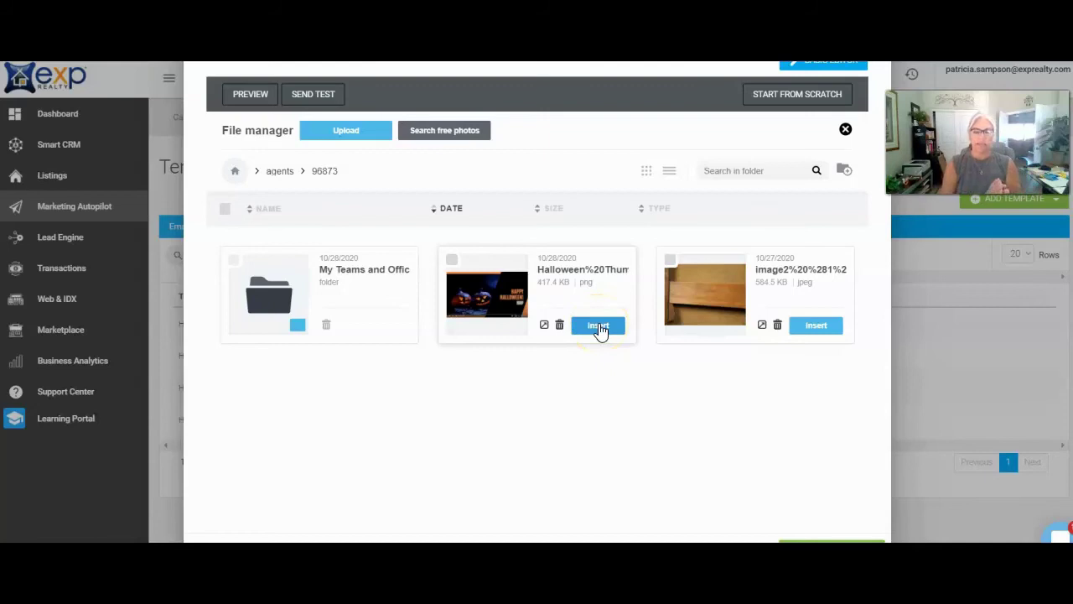
left_click(598, 326)
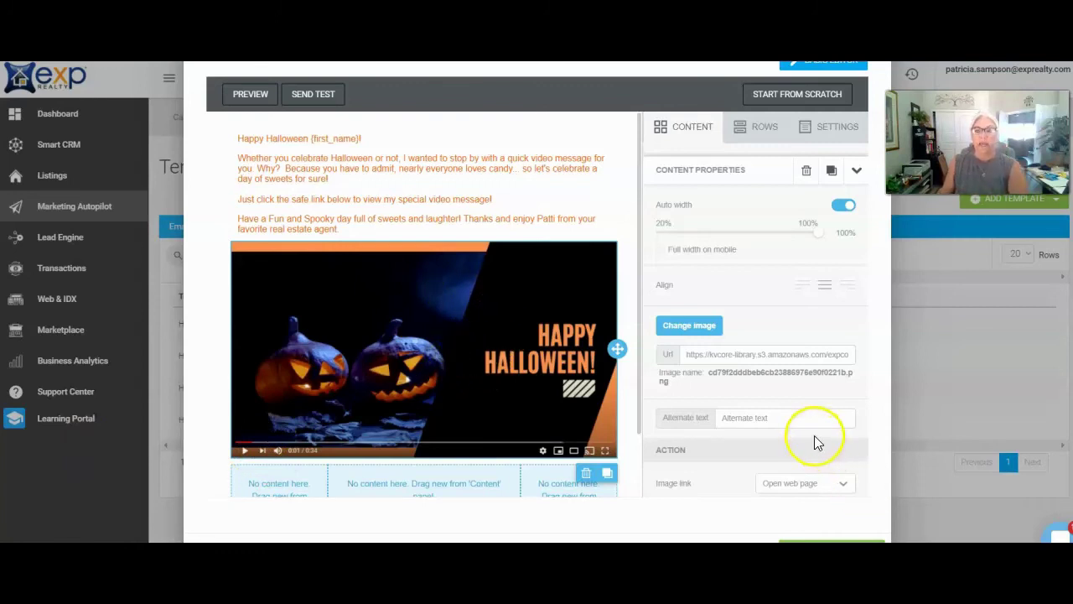
Step: Scroll down to check the pumpkin thumbnail sits beneath the greeting message
scroll(814, 435, "down", 2)
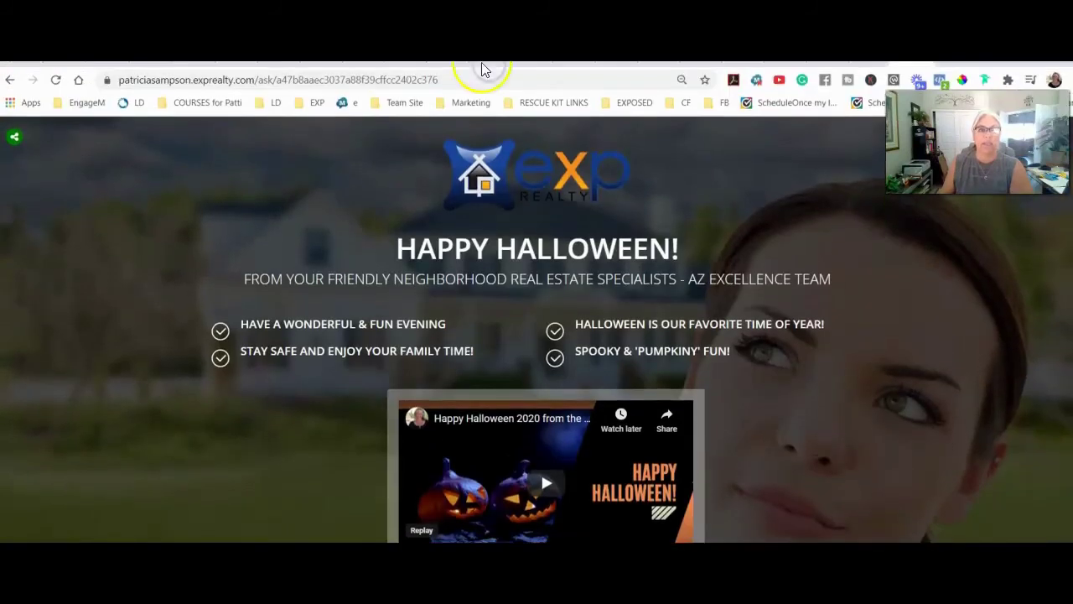
Step: Copy the Happy Halloween landing page's URL from the address bar
left_click(118, 73)
right_click(263, 78)
left_click(304, 175)
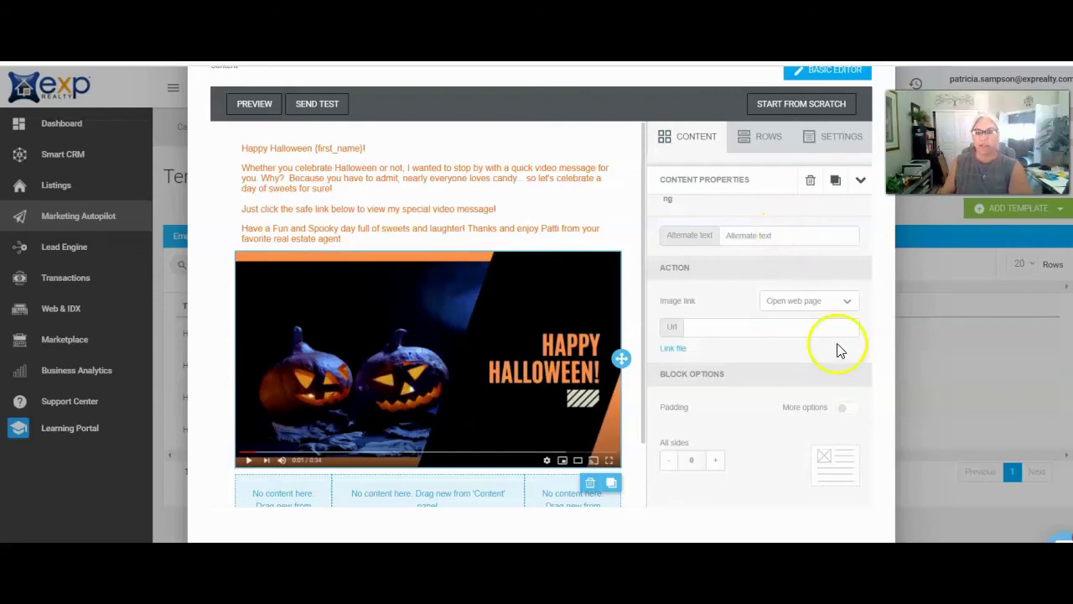
Step: Link the thumbnail image to the landing page URL using 'Open web page', then save
scroll(788, 311, "up", 2)
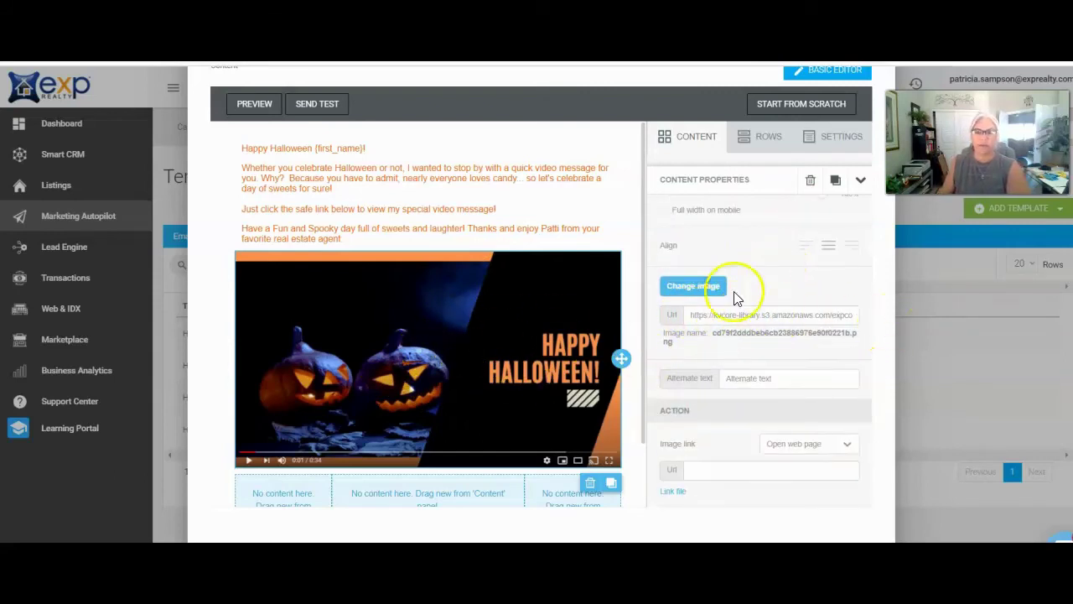
scroll(742, 335, "down", 2)
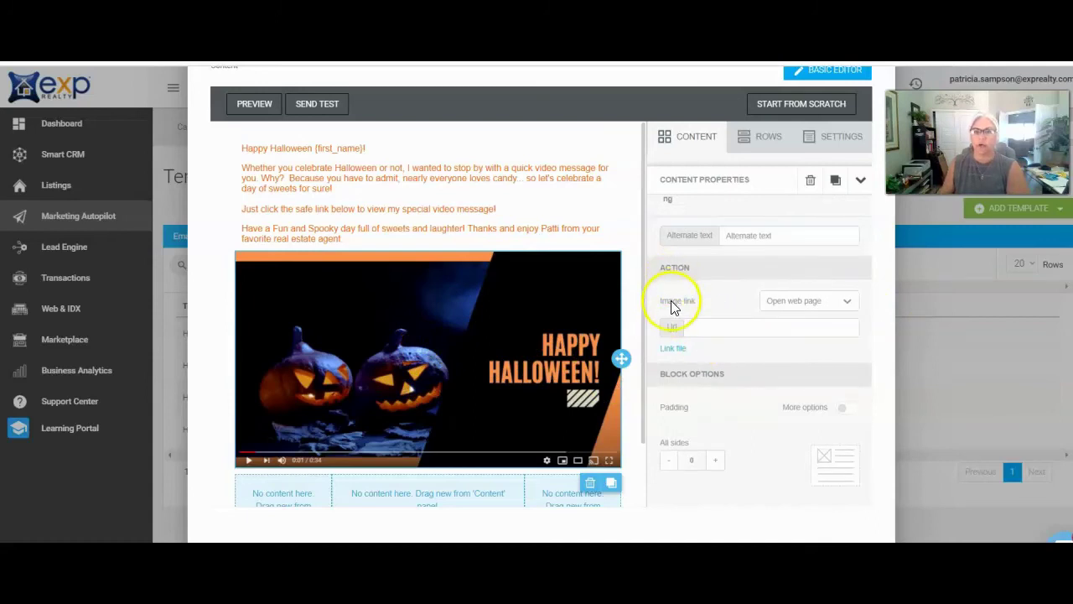
left_click(795, 305)
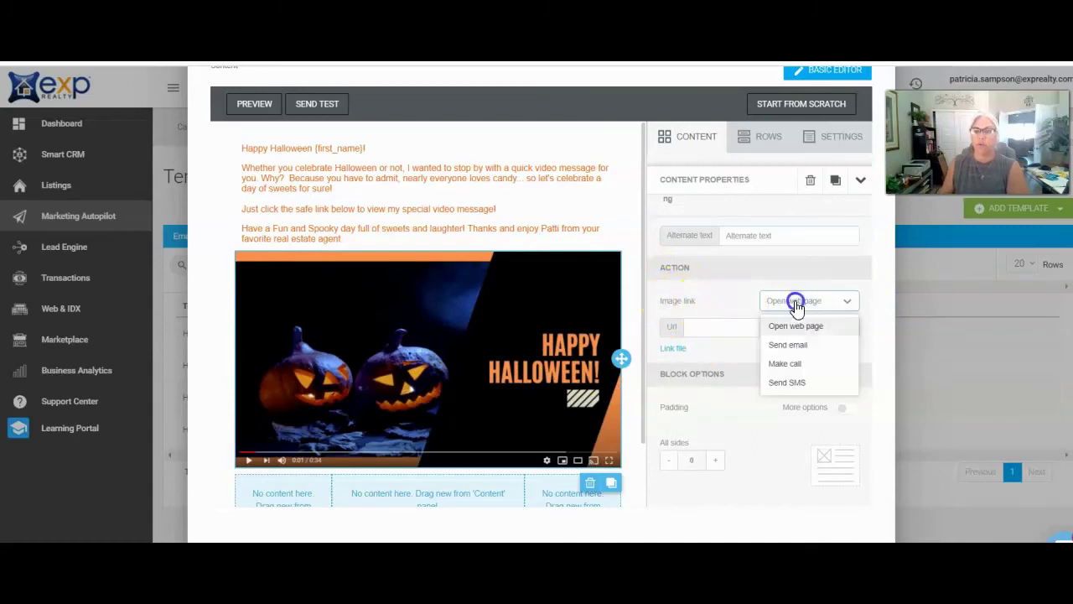
left_click(796, 325)
left_click(726, 327)
key("ctrl+v")
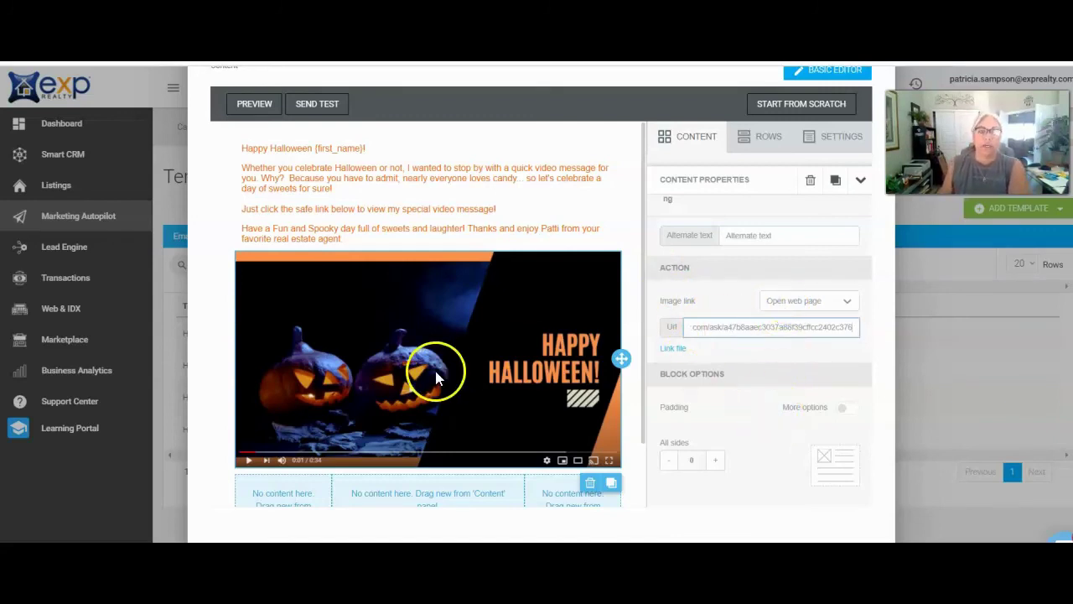
scroll(604, 362, "down", 1)
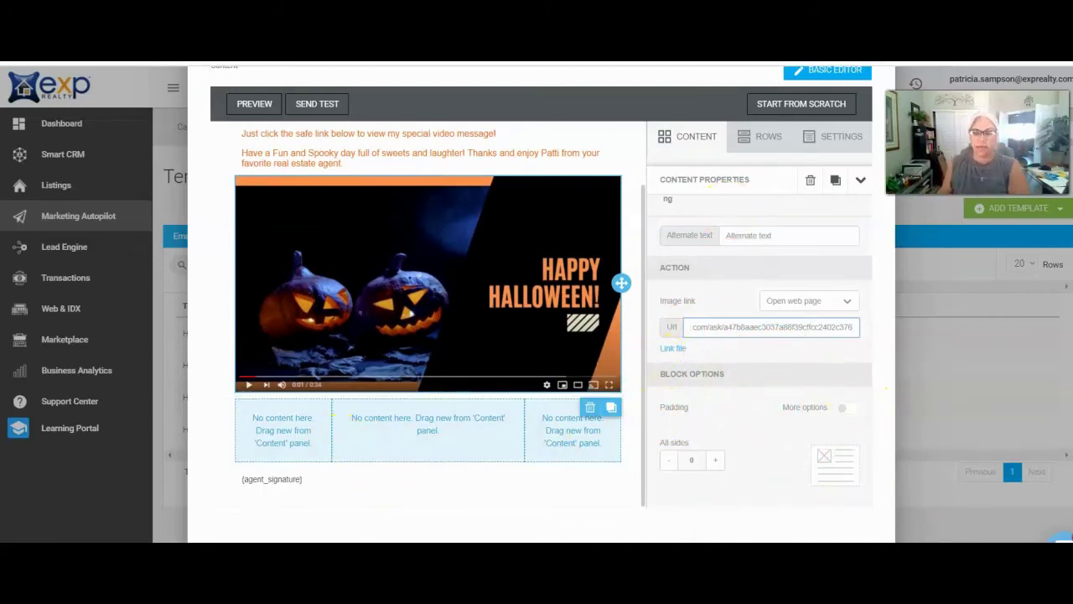
scroll(536, 302, "down", 1)
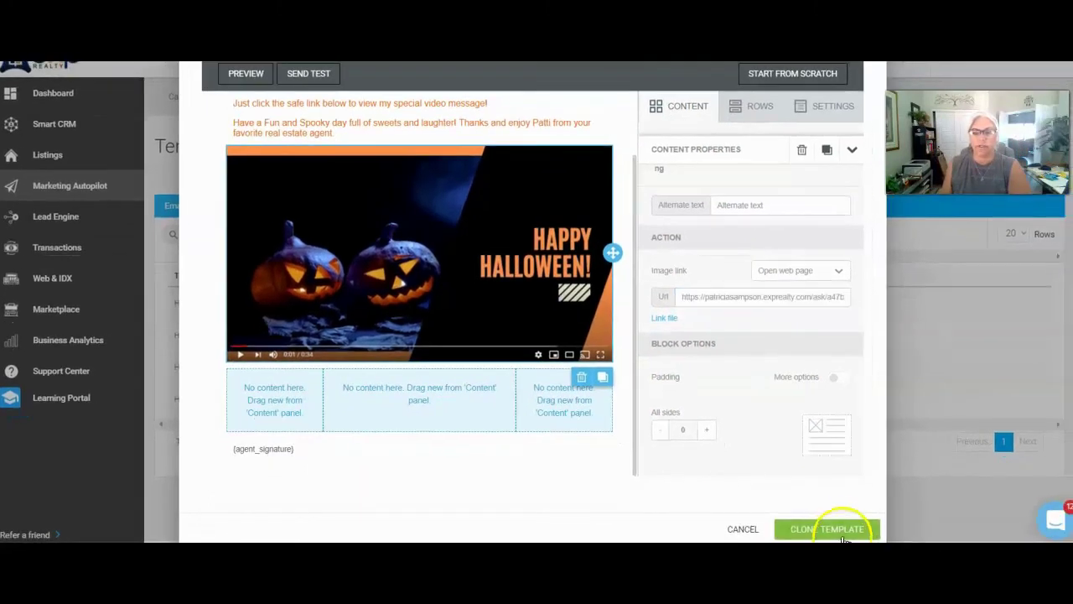
left_click(848, 529)
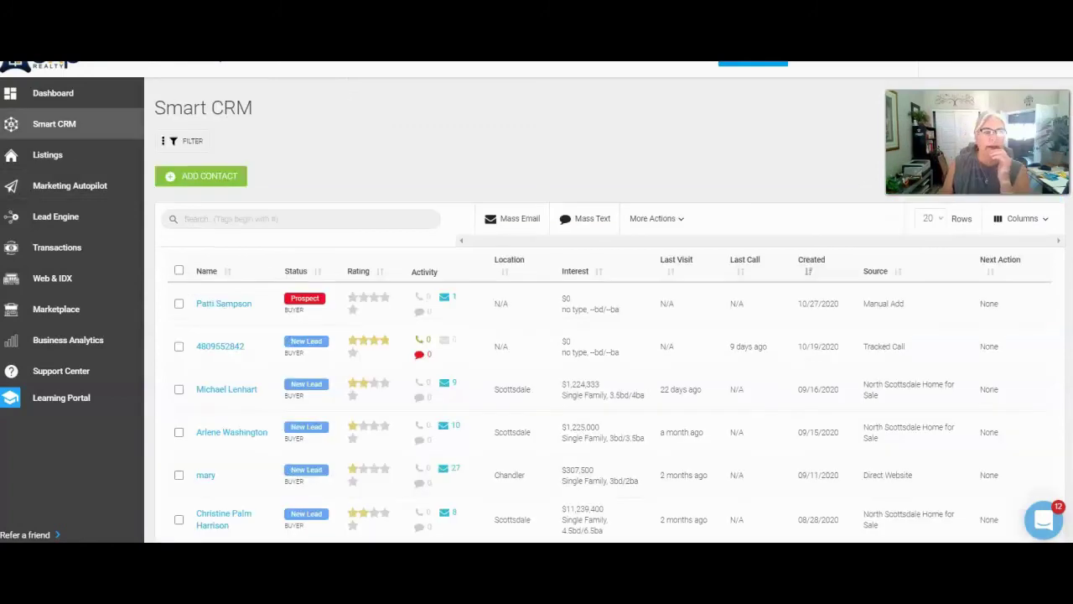
Step: Open the test contact's record from the Smart CRM list
left_click(64, 155)
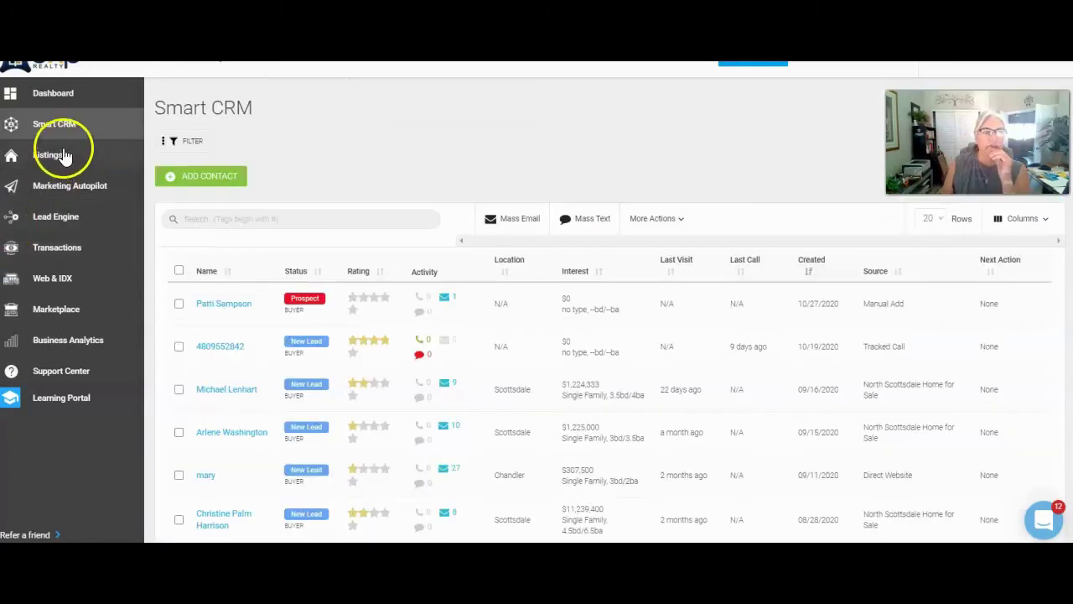
left_click(228, 304)
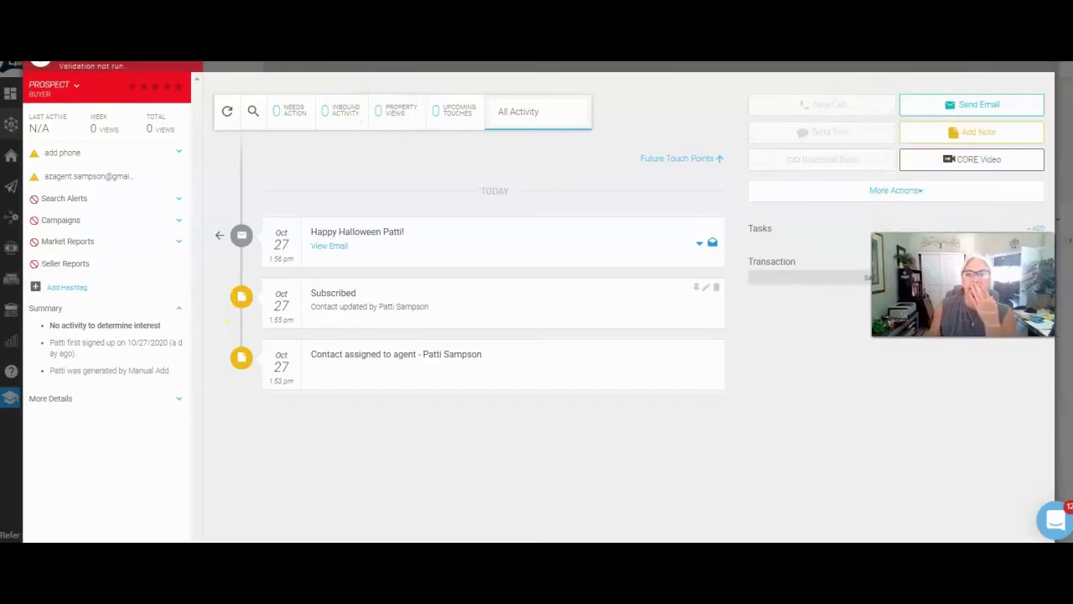
Step: Send the contact an email using the Happy Halloween Video Email #1 (COPY) template
left_click(969, 112)
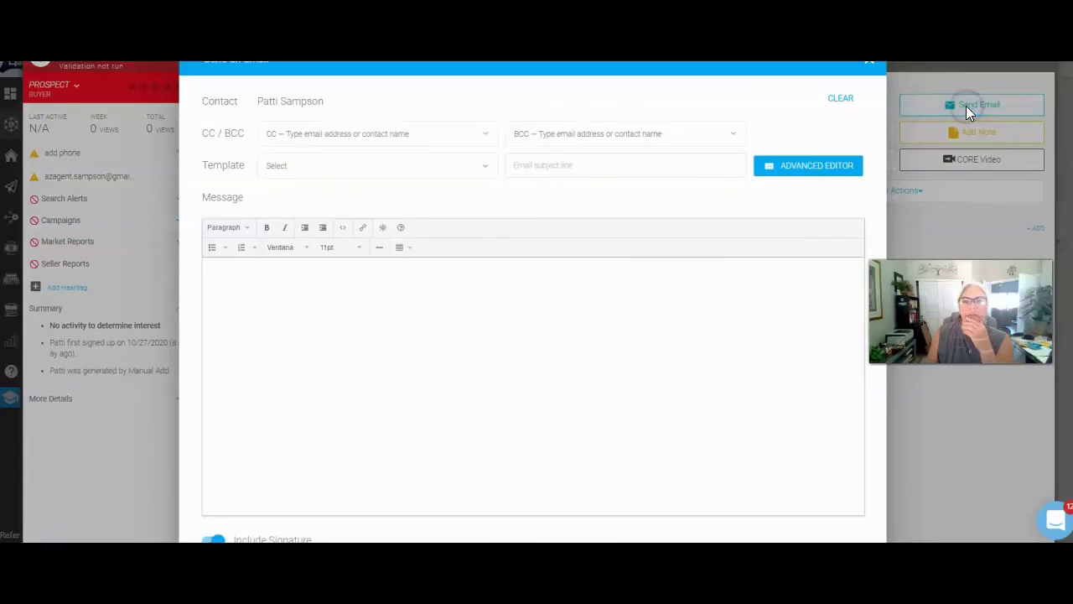
left_click(347, 167)
type("hallo")
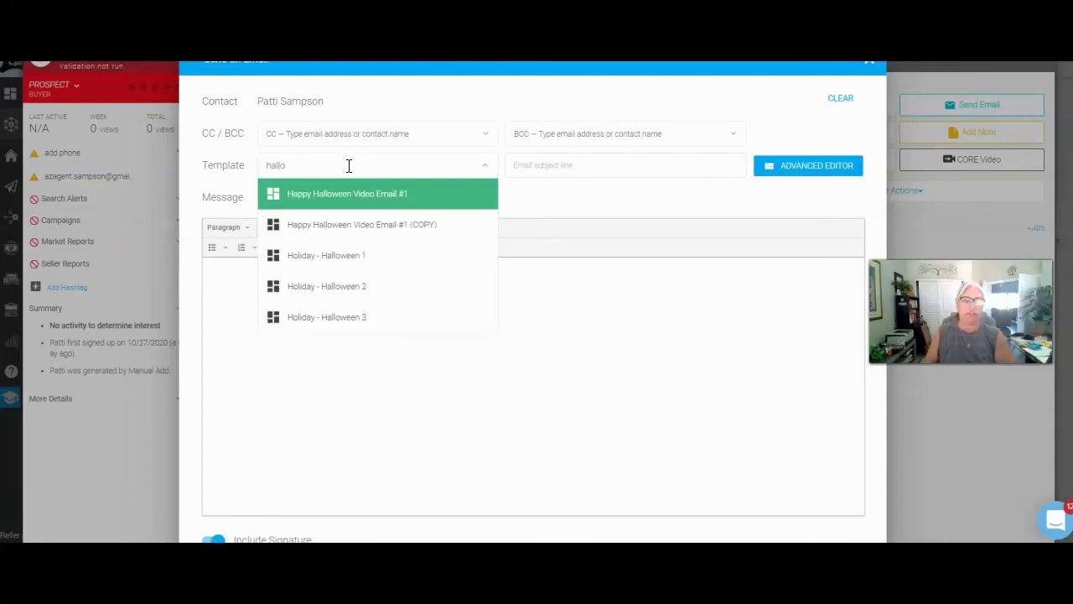
left_click(359, 225)
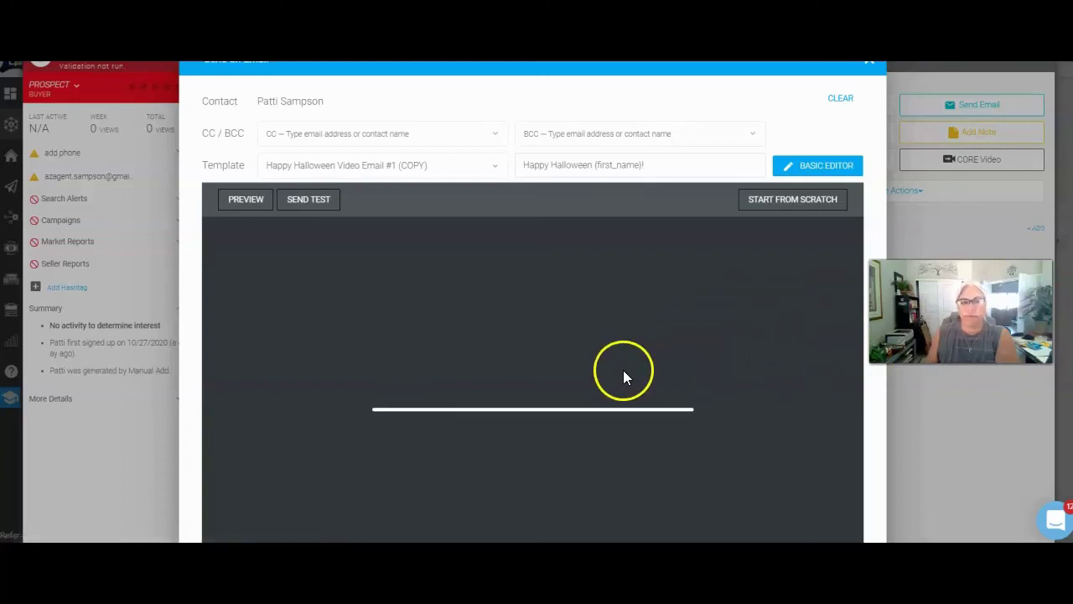
scroll(644, 369, "down", 3)
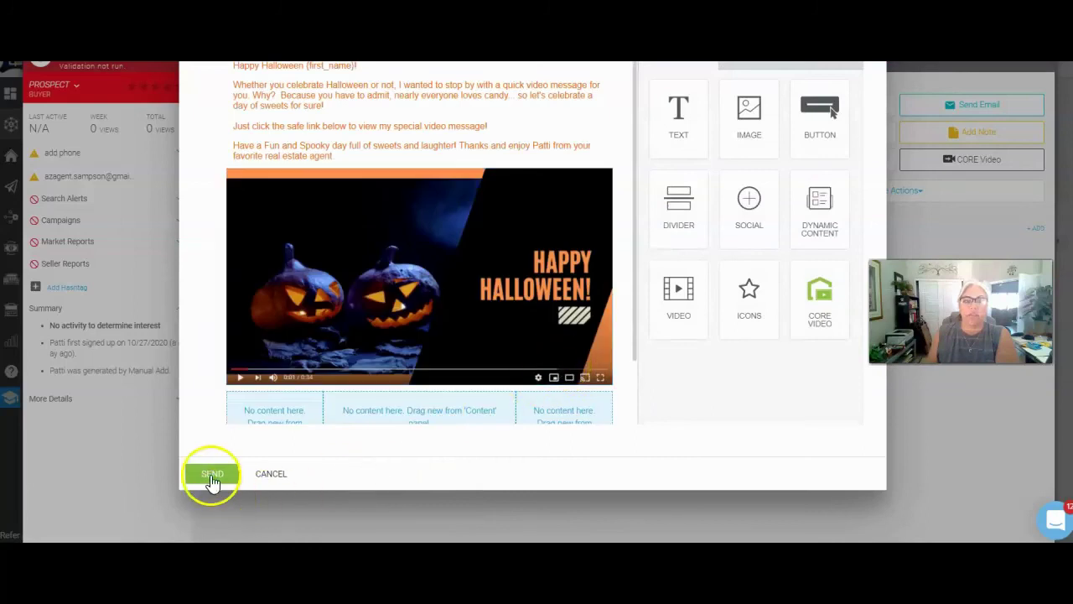
left_click(212, 475)
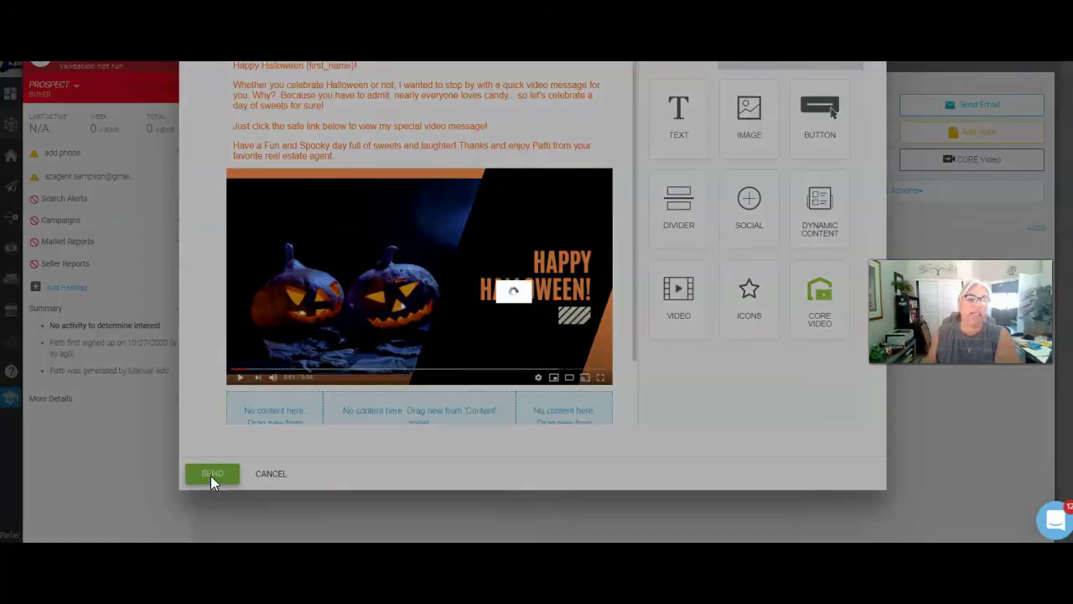
left_click(515, 284)
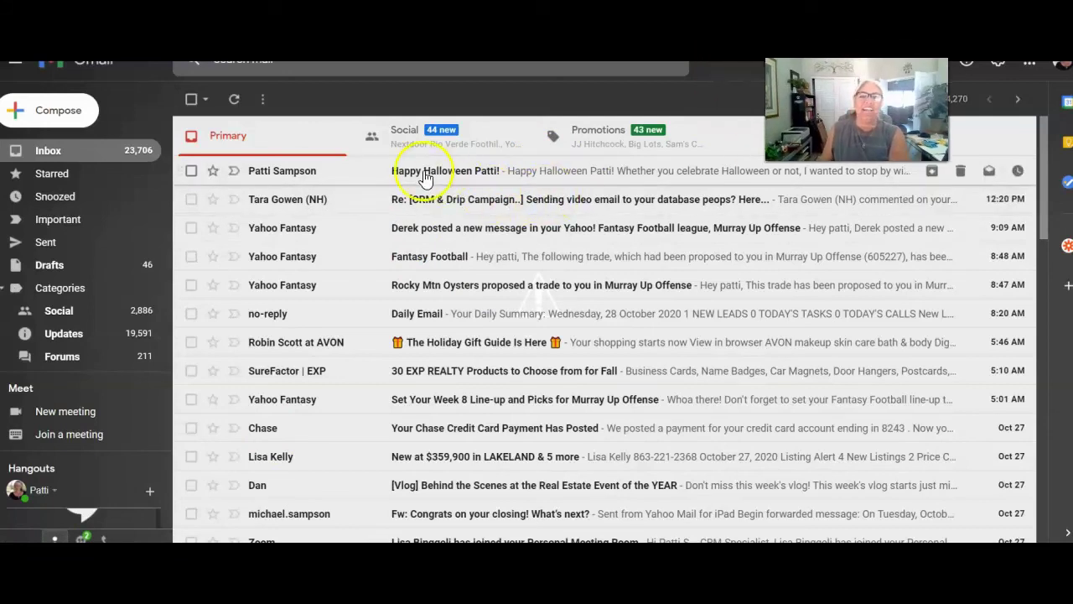
Step: Open the Happy Halloween email in Gmail and follow its video thumbnail link to the agent website
left_click(473, 172)
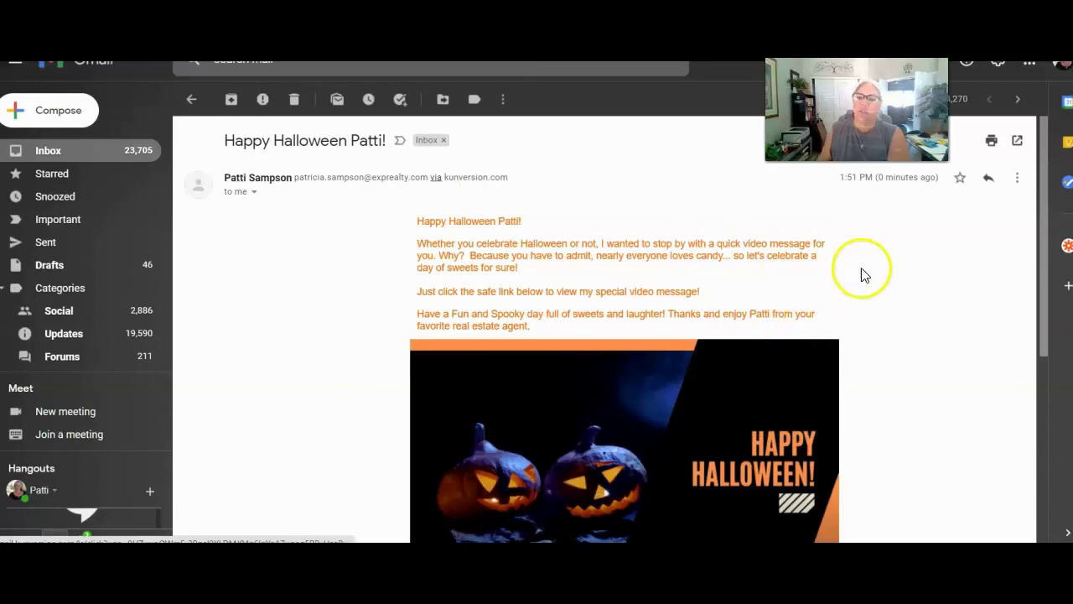
left_click_drag(1045, 216, 1038, 280)
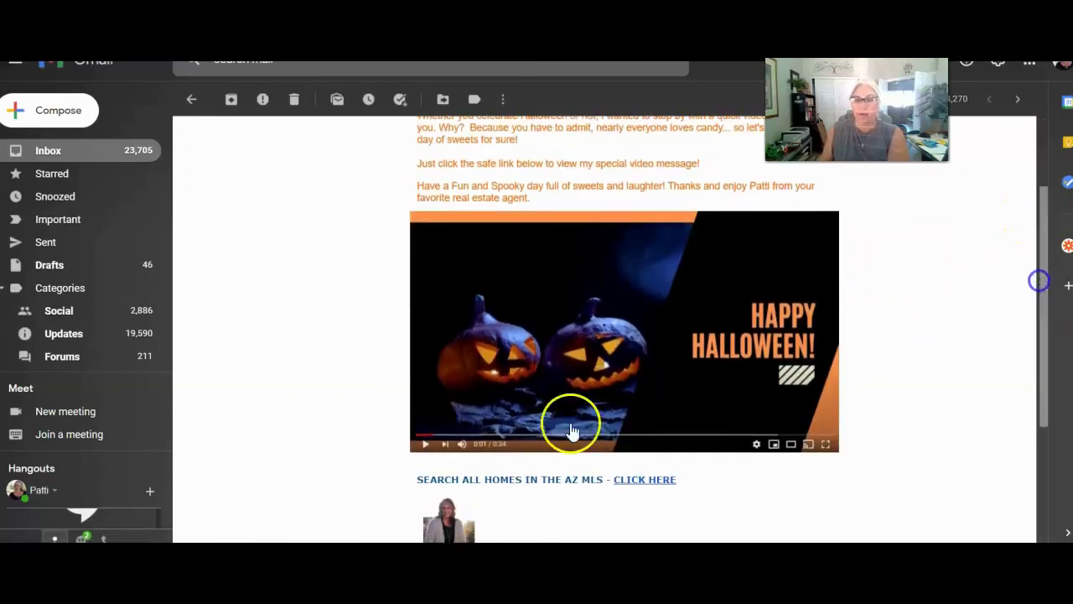
left_click(617, 353)
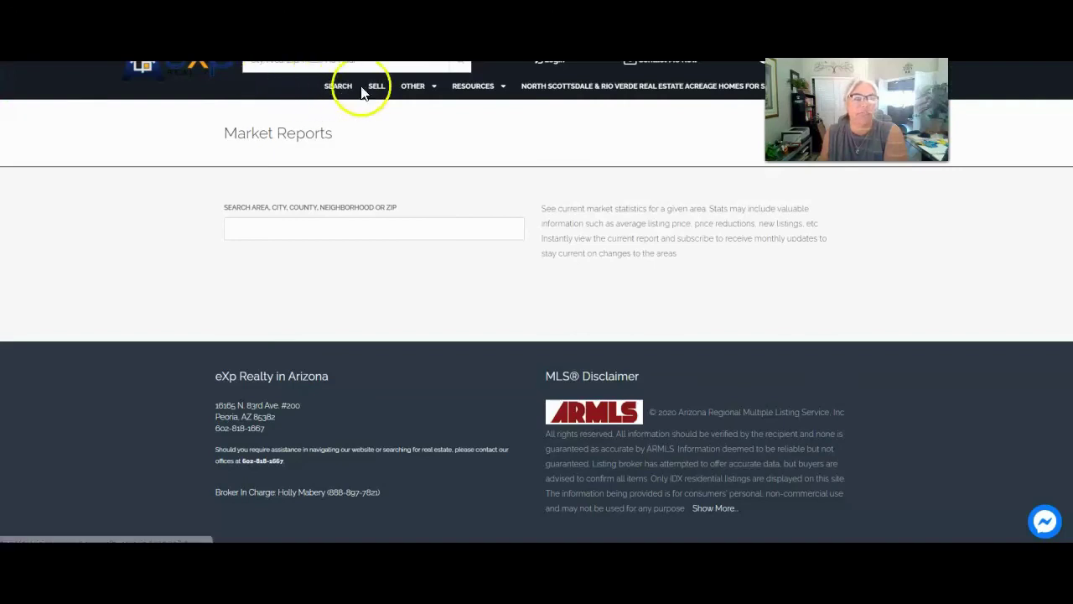
Step: Go to the website's Blog under OTHER and scroll through the October 28 2020 Happy Halloween post
left_click(419, 86)
left_click(341, 157)
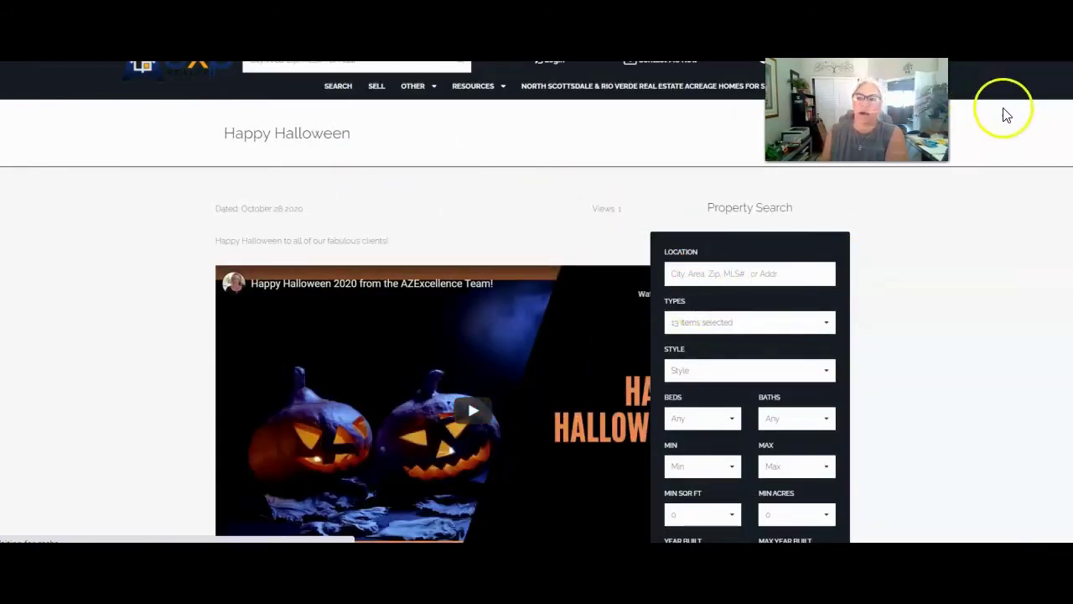
scroll(431, 383, "down", 3)
scroll(429, 299, "down", 2)
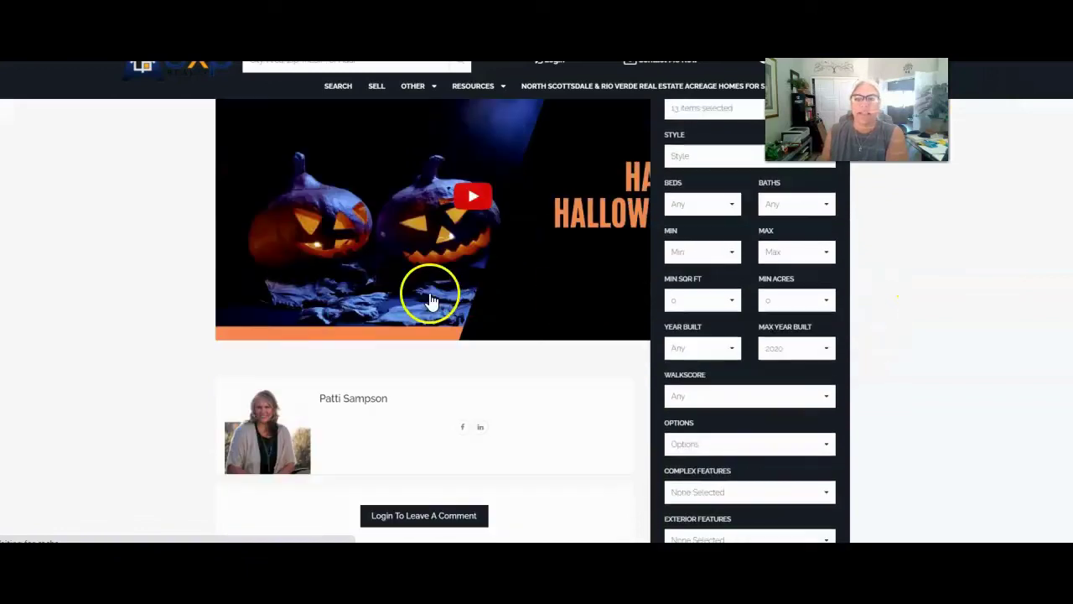
scroll(410, 211, "down", 3)
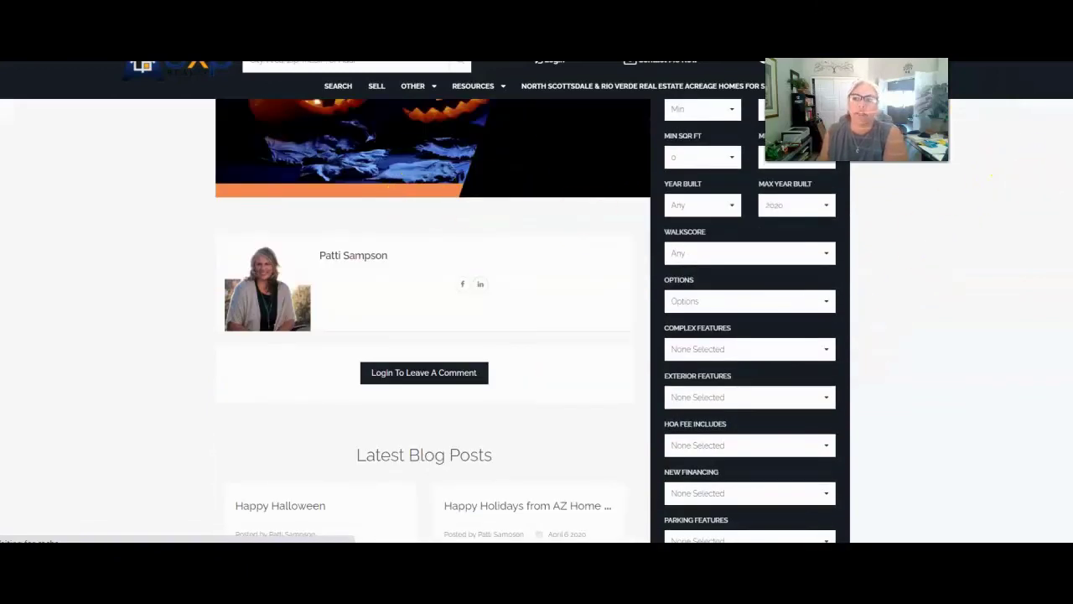
scroll(992, 176, "up", 4)
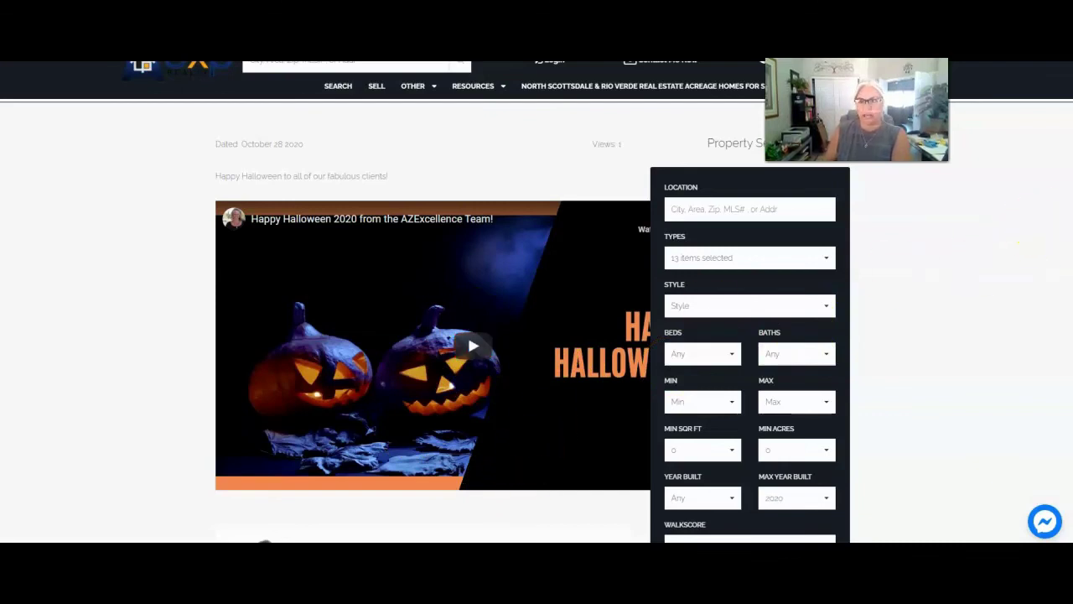
scroll(1003, 260, "down", 1)
scroll(537, 321, "up", 1)
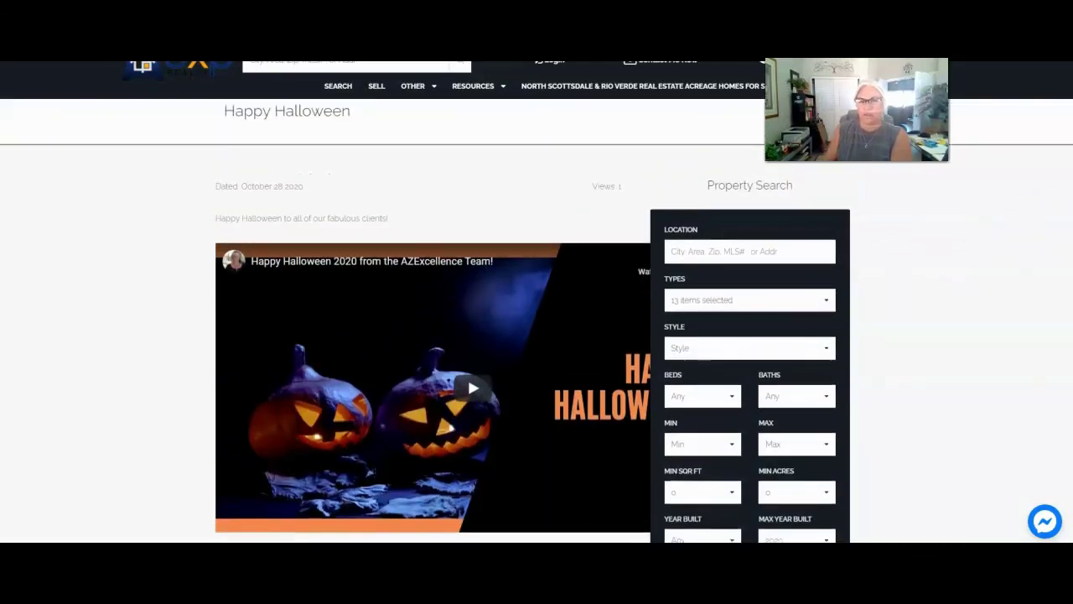
scroll(537, 321, "down", 1)
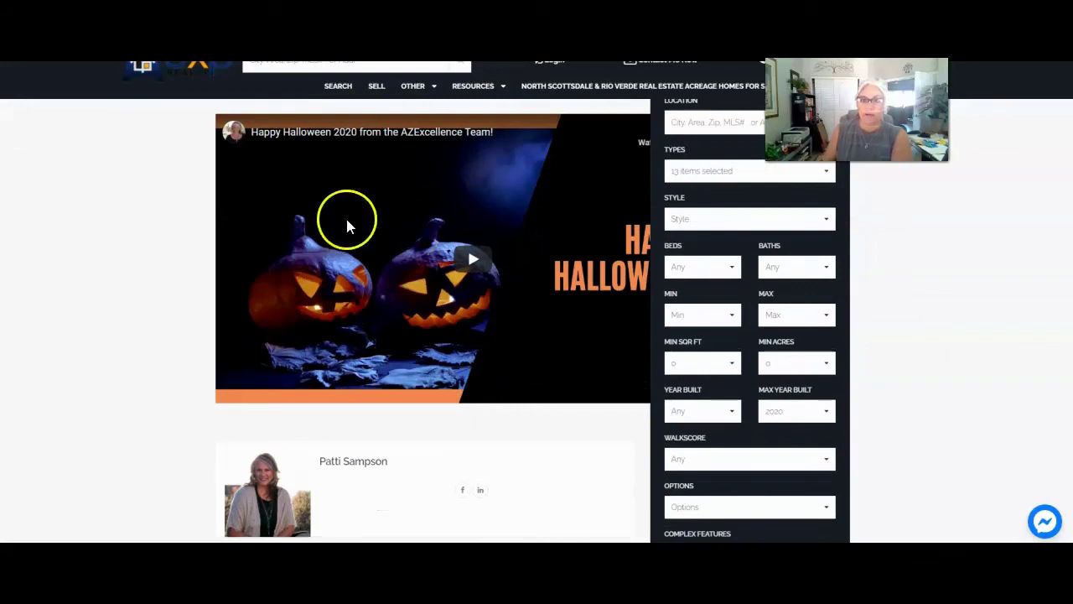
scroll(706, 407, "down", 3)
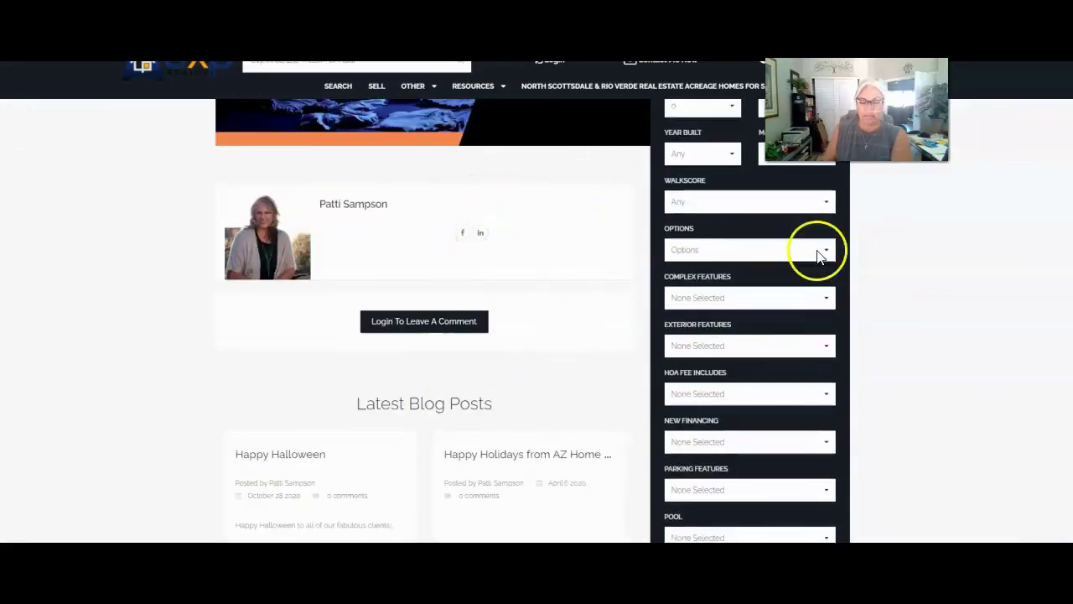
scroll(816, 249, "up", 1)
scroll(537, 318, "up", 2)
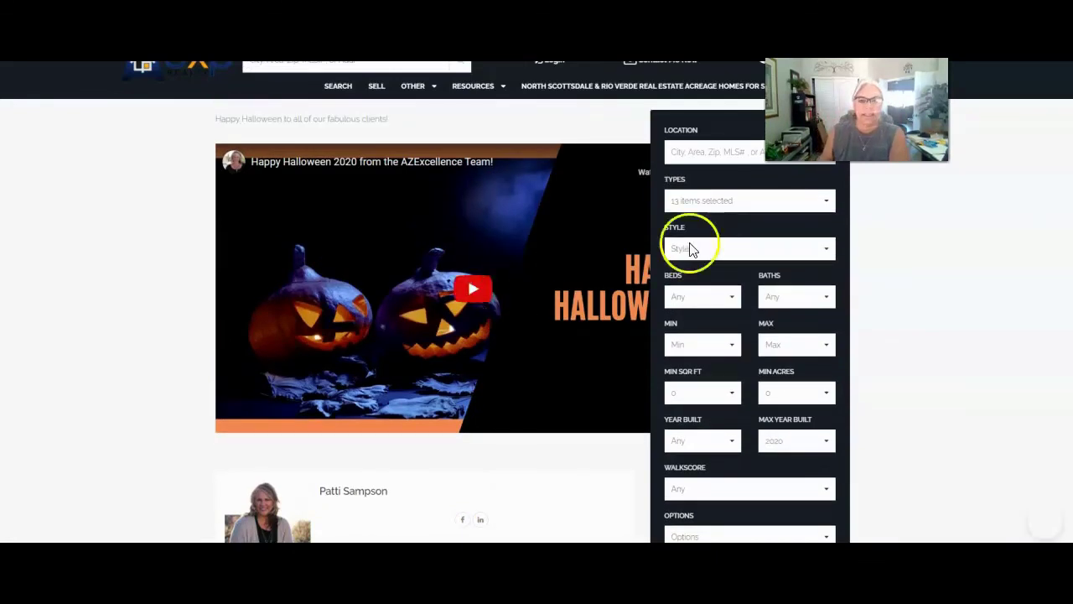
Step: Play the blog post's Happy Halloween 2020 video briefly, then pause it
left_click(473, 291)
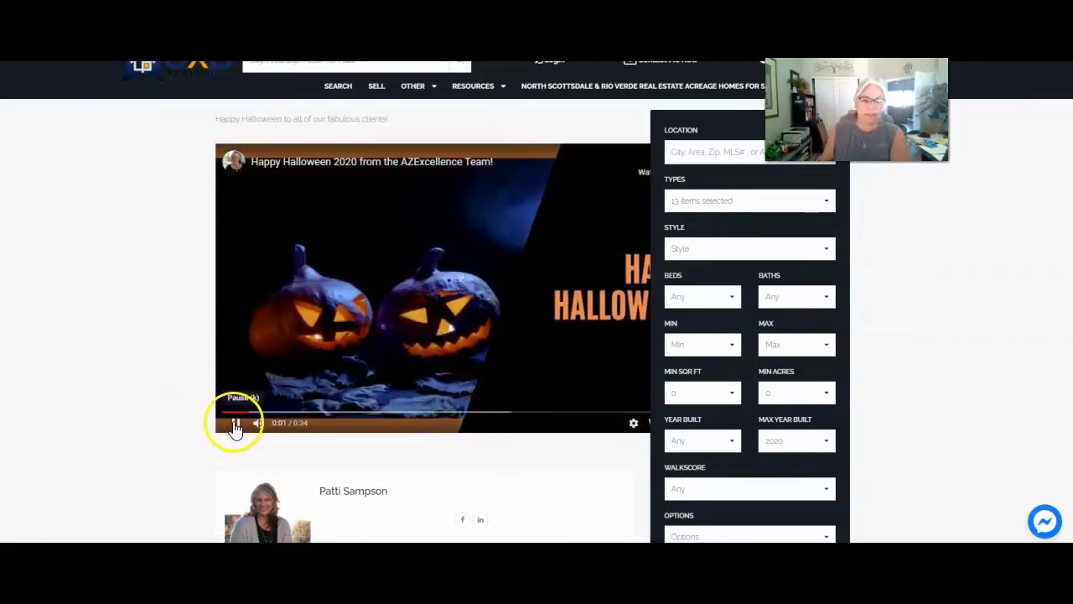
left_click(236, 425)
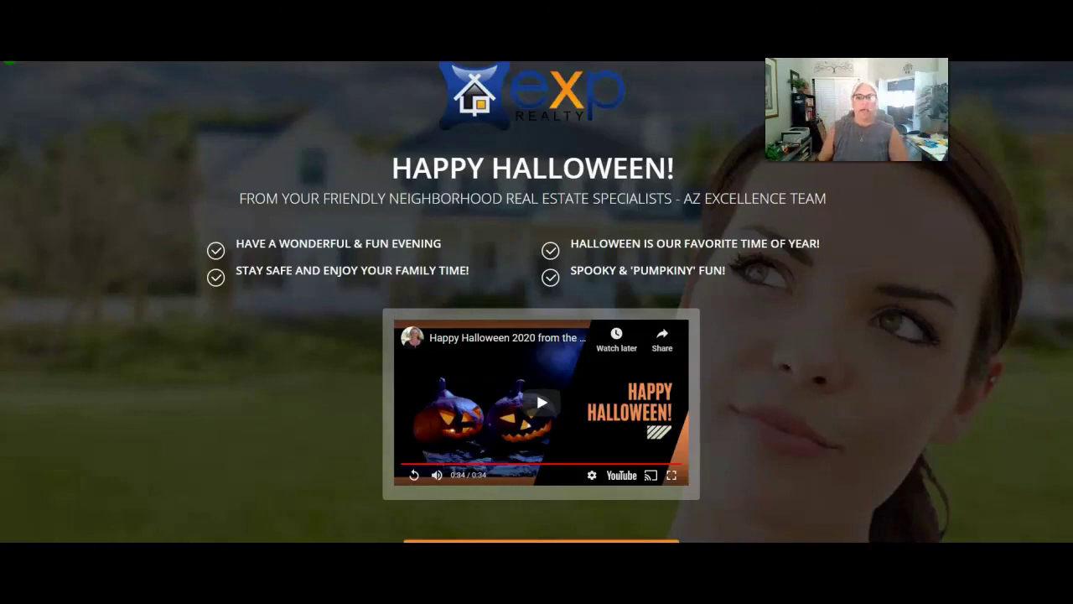
scroll(644, 104, "down", 2)
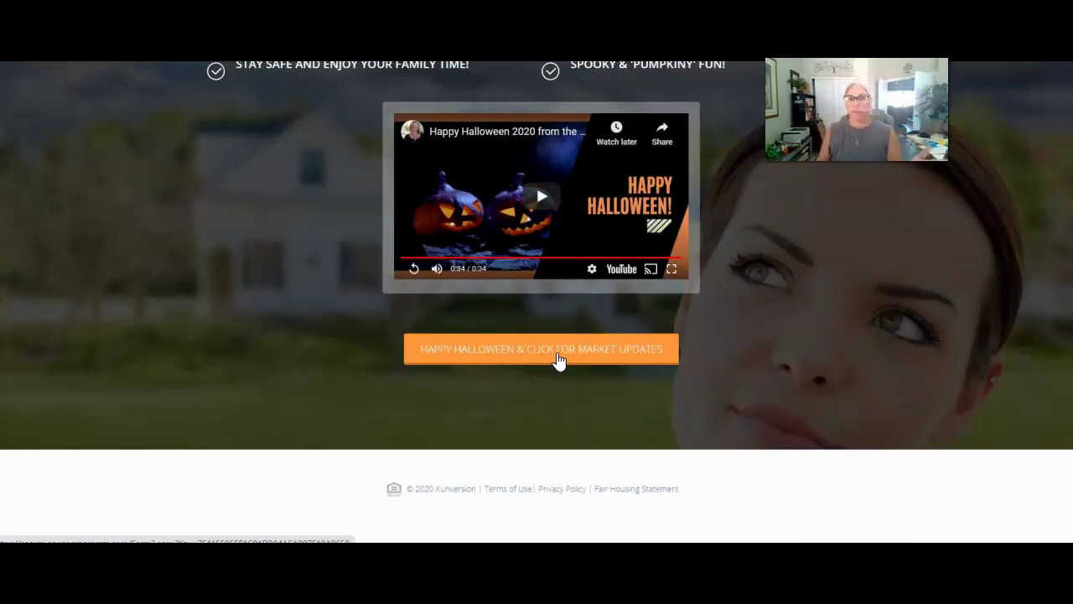
scroll(813, 312, "up", 2)
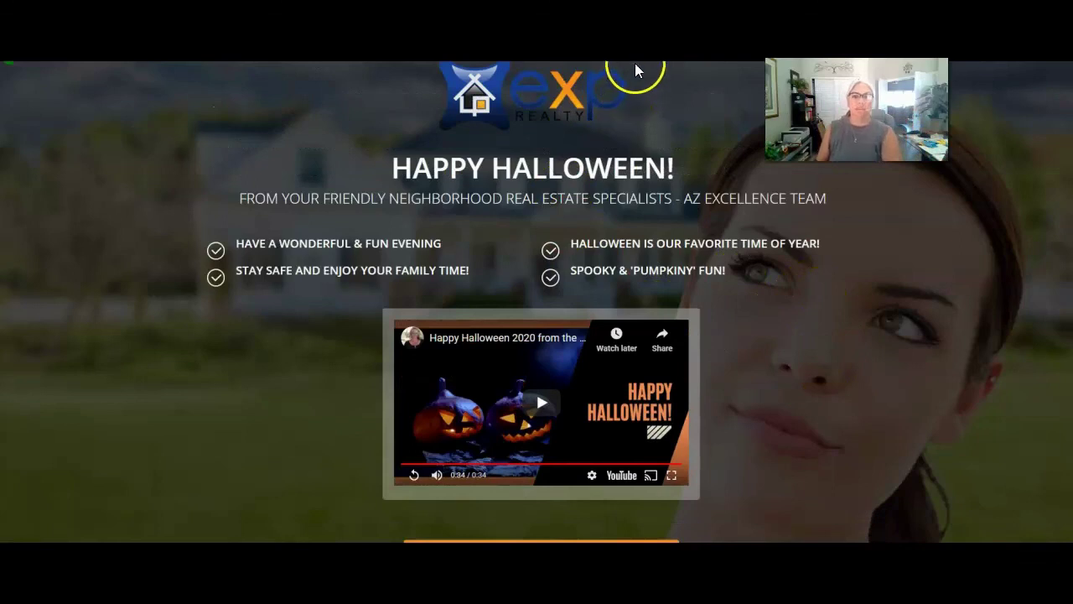
scroll(635, 63, "up", 1)
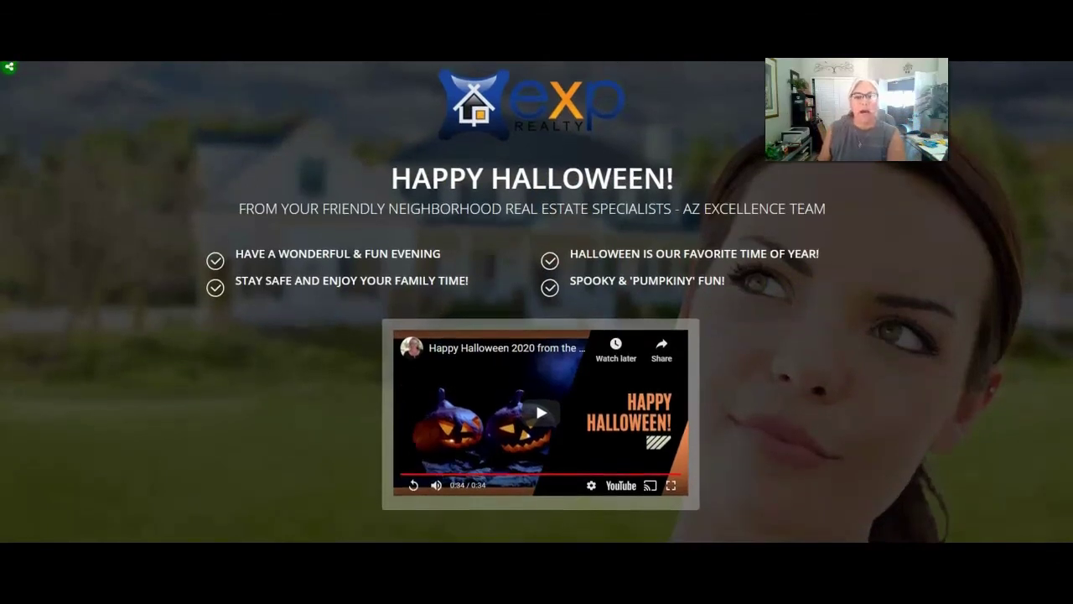